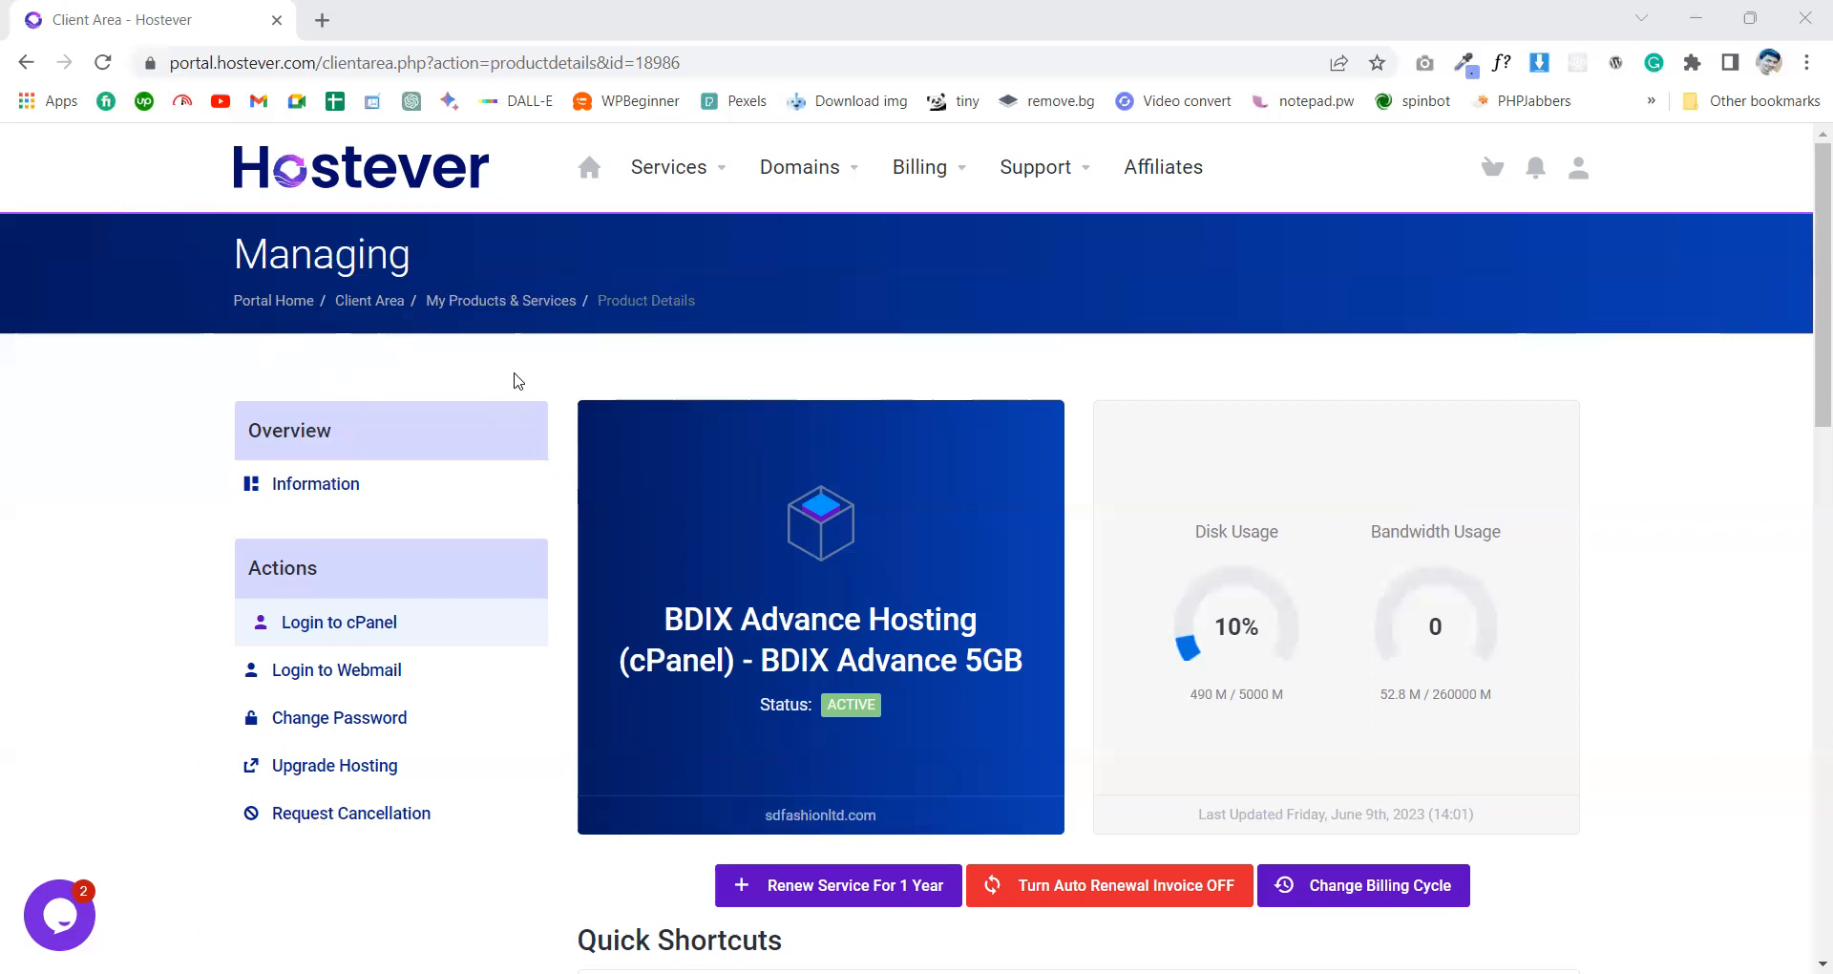
Log in to cPanel from the product page of the active BDIX Advance hosting service.
scroll(516, 380, down, 1)
scroll(520, 383, up, 1)
click(309, 635)
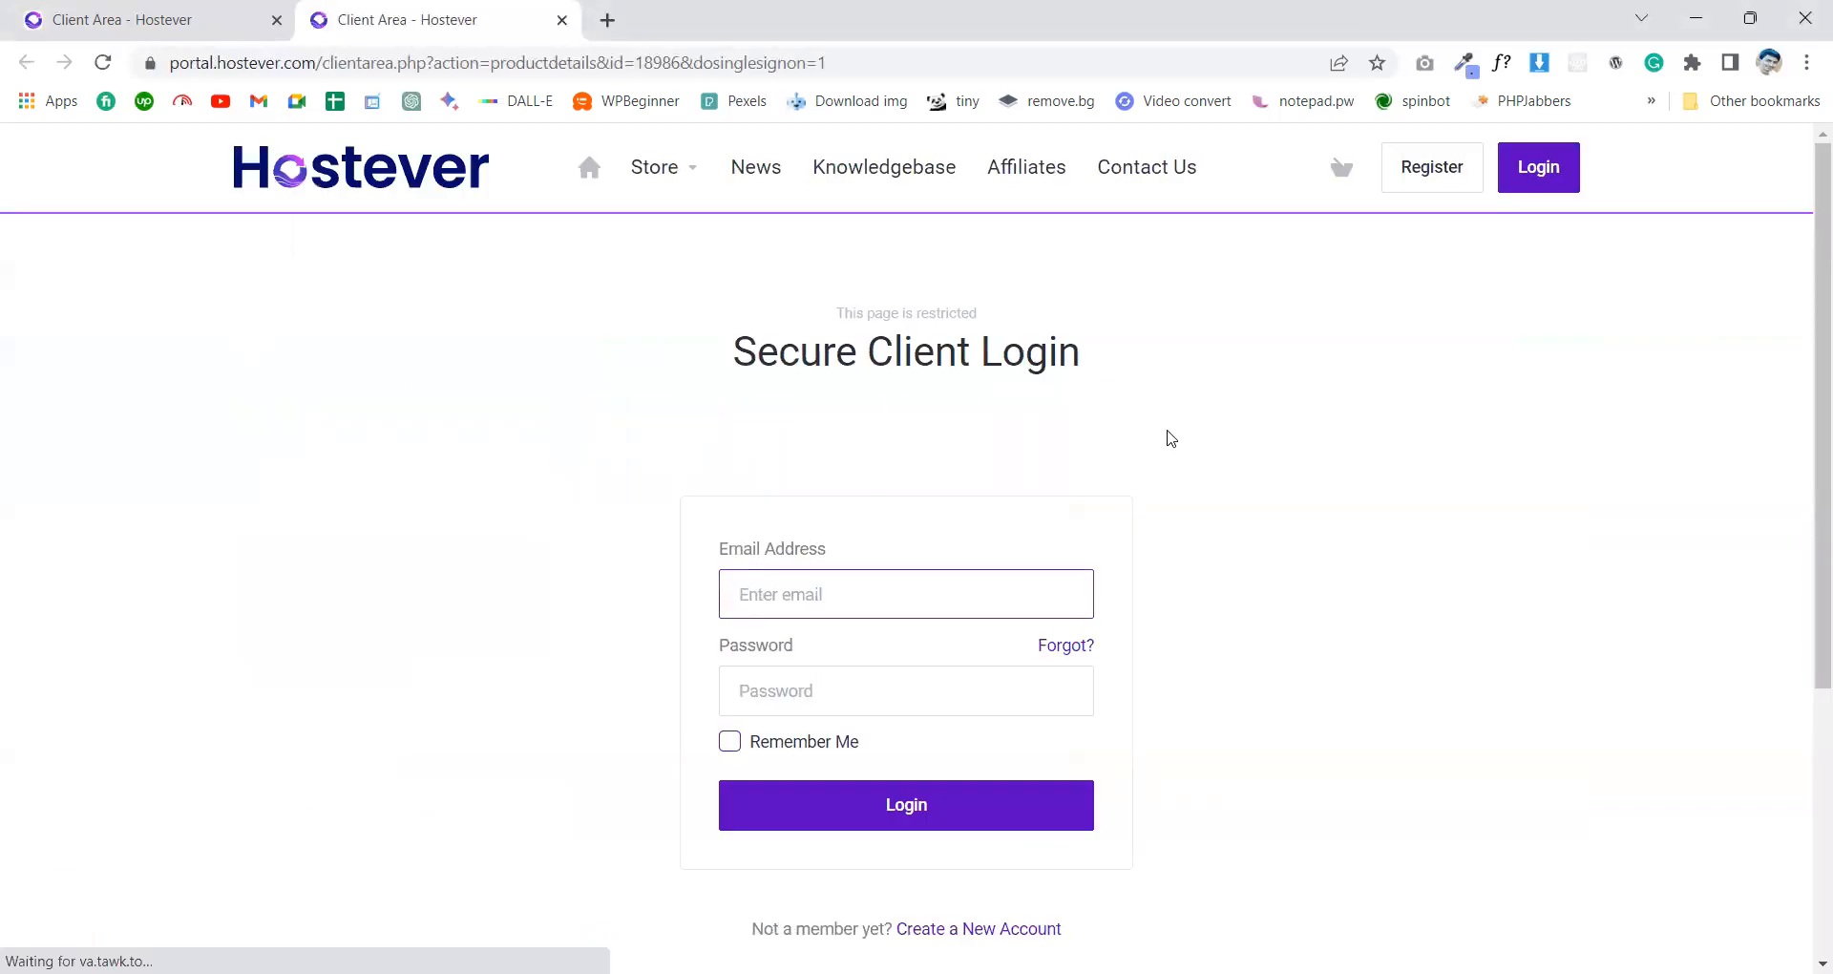
scroll(729, 477, down, 1)
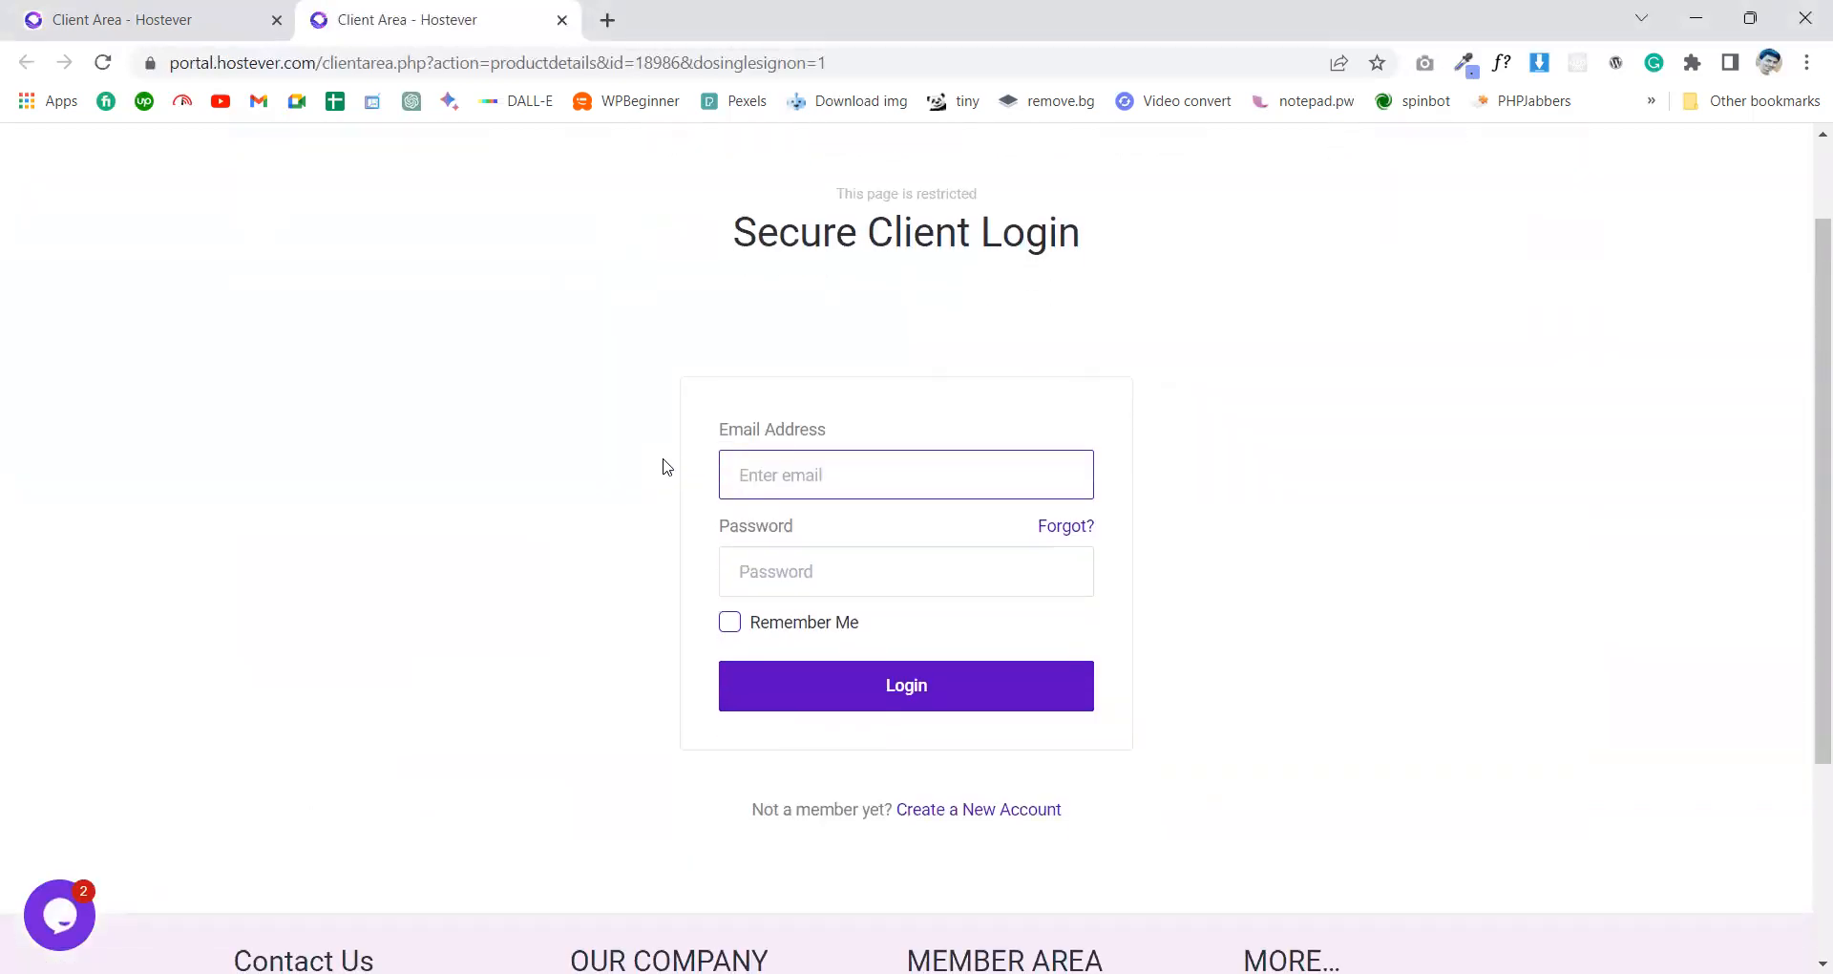
scroll(665, 466, up, 1)
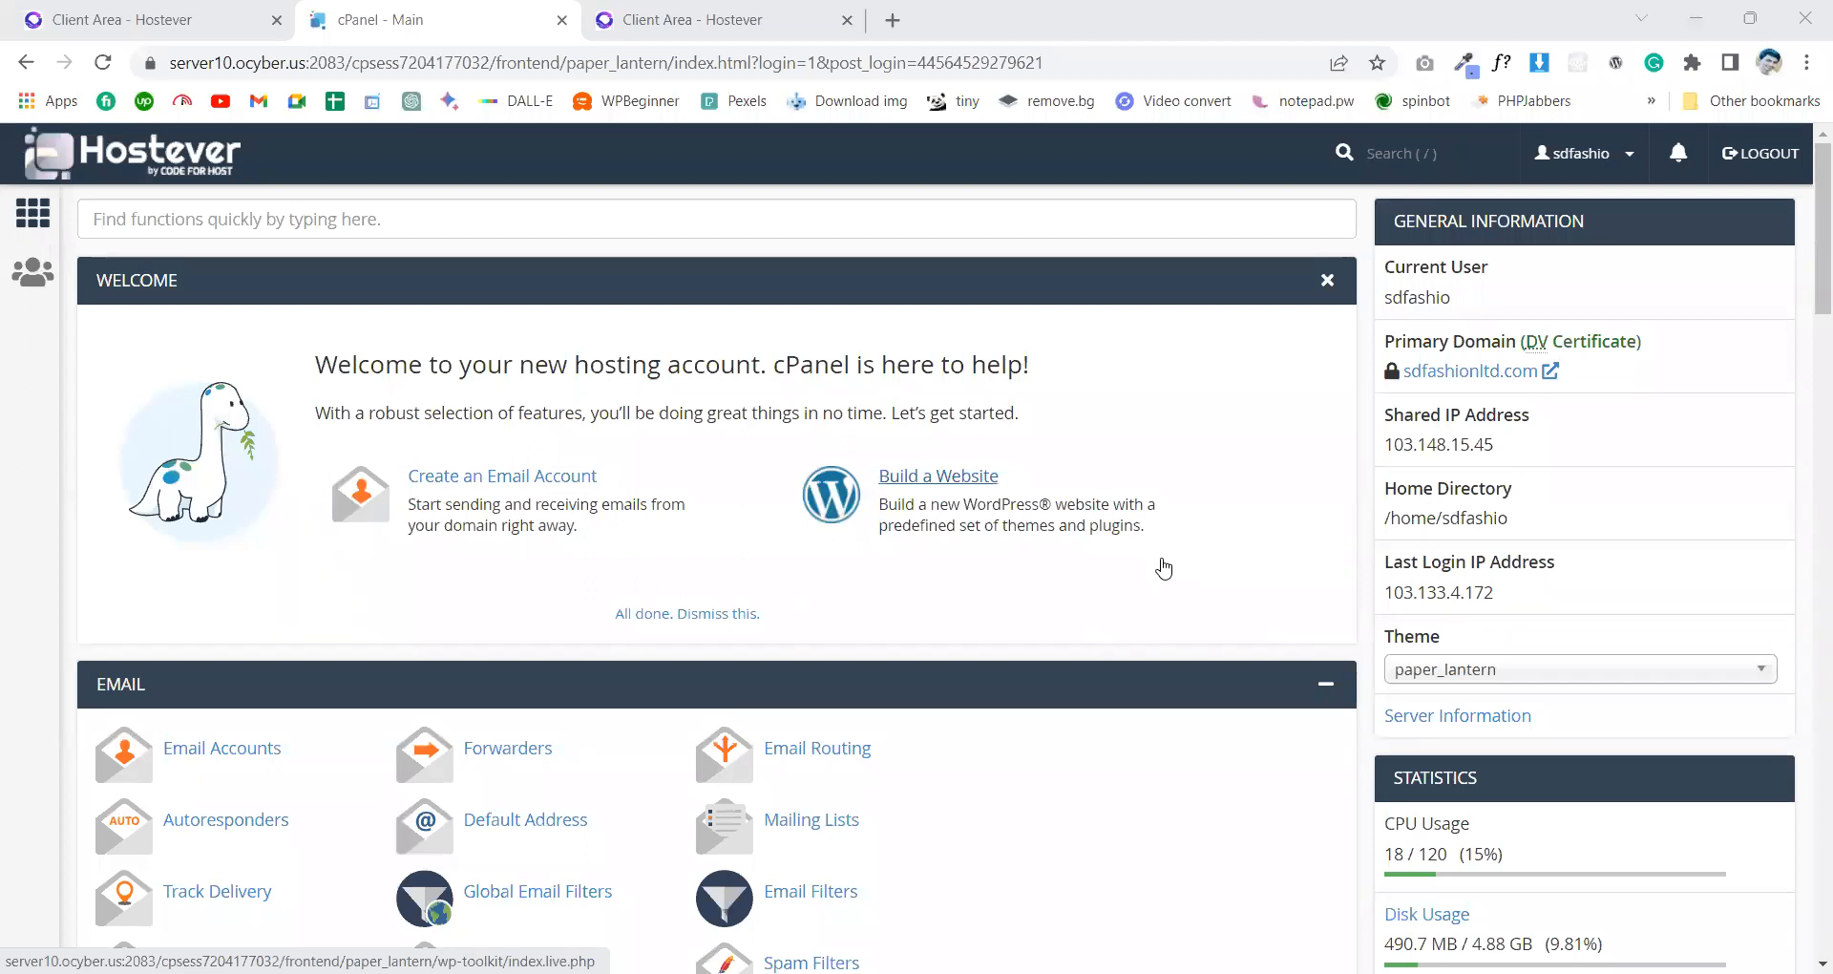
Open the Subdomains tool among cPanel's domain functions.
scroll(285, 433, down, 1)
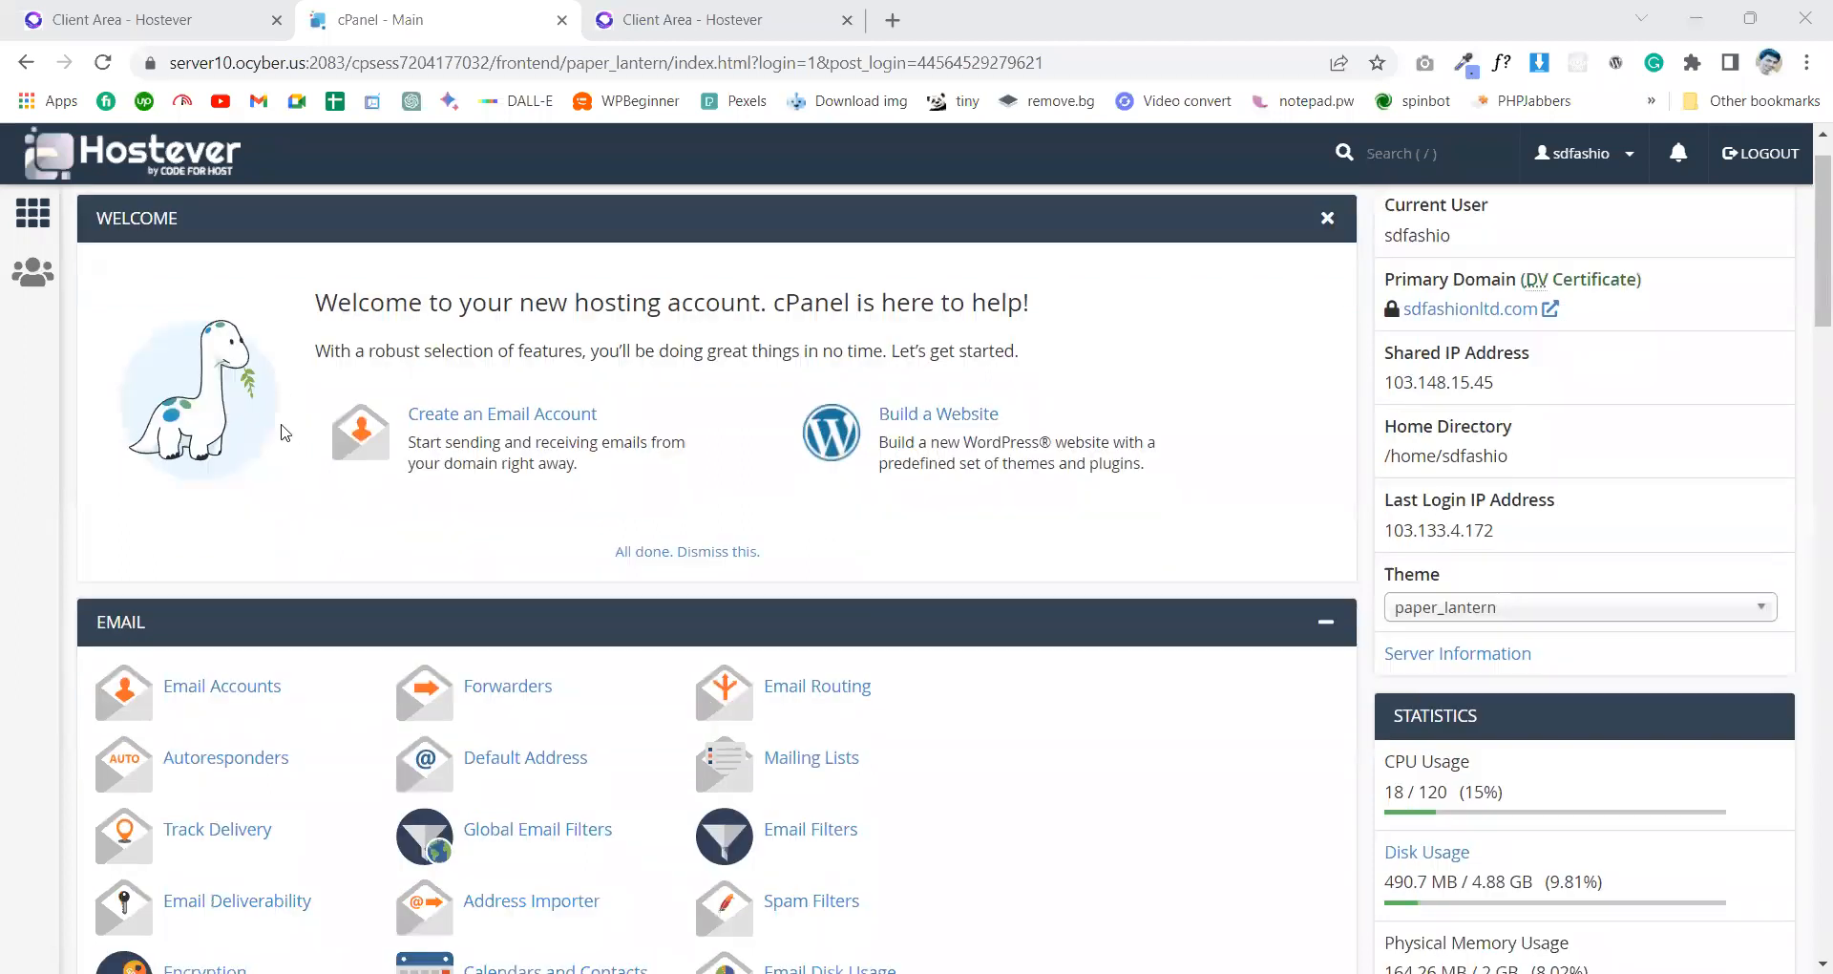
scroll(277, 426, down, 8)
scroll(315, 444, up, 7)
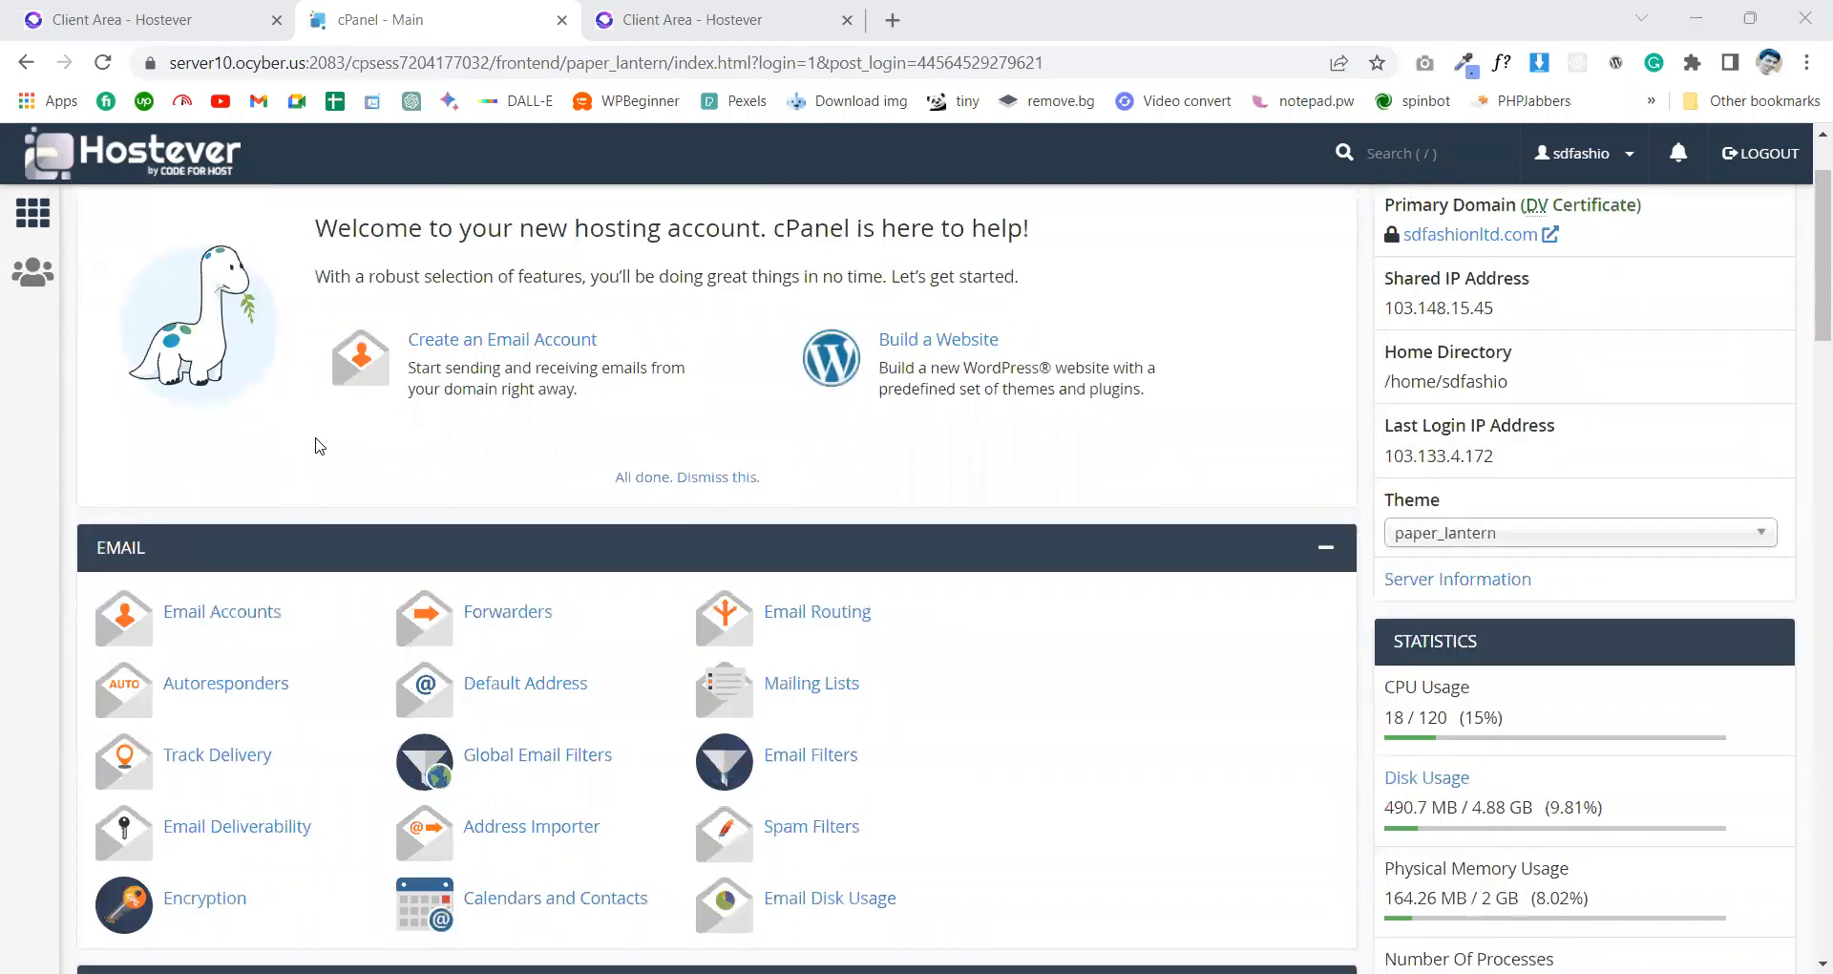
scroll(318, 446, up, 2)
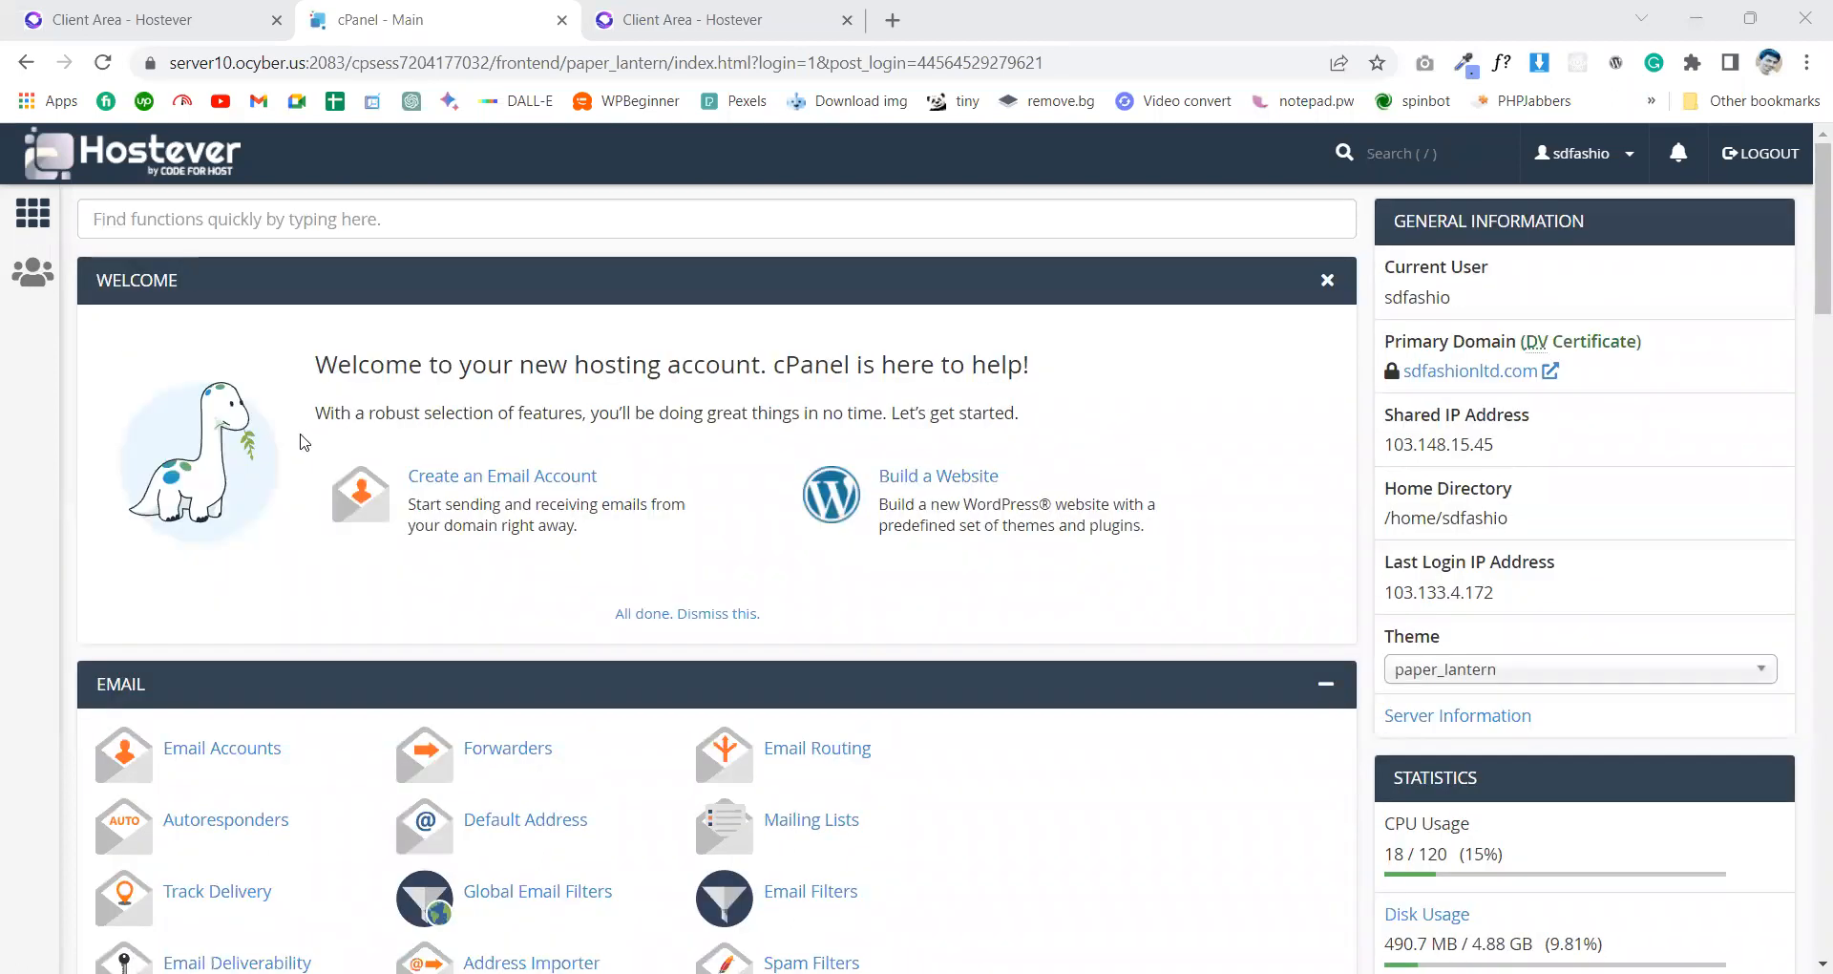
scroll(302, 441, down, 10)
scroll(295, 412, down, 4)
scroll(286, 426, down, 1)
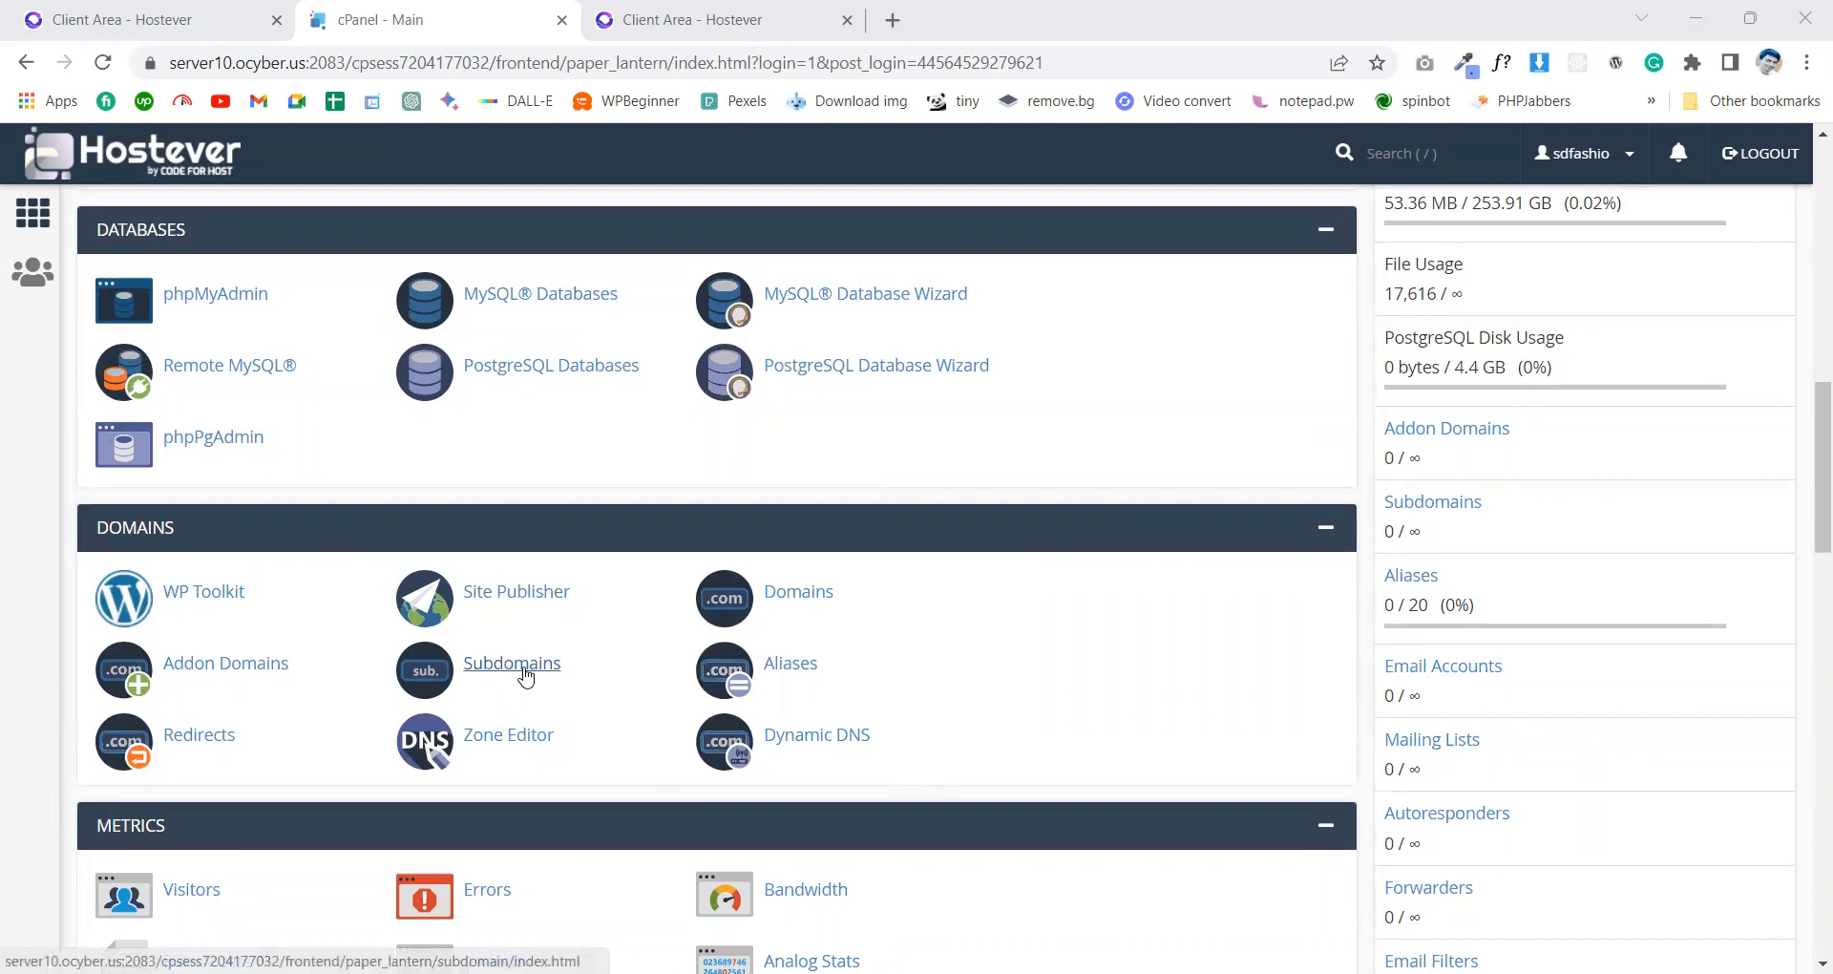
click(525, 673)
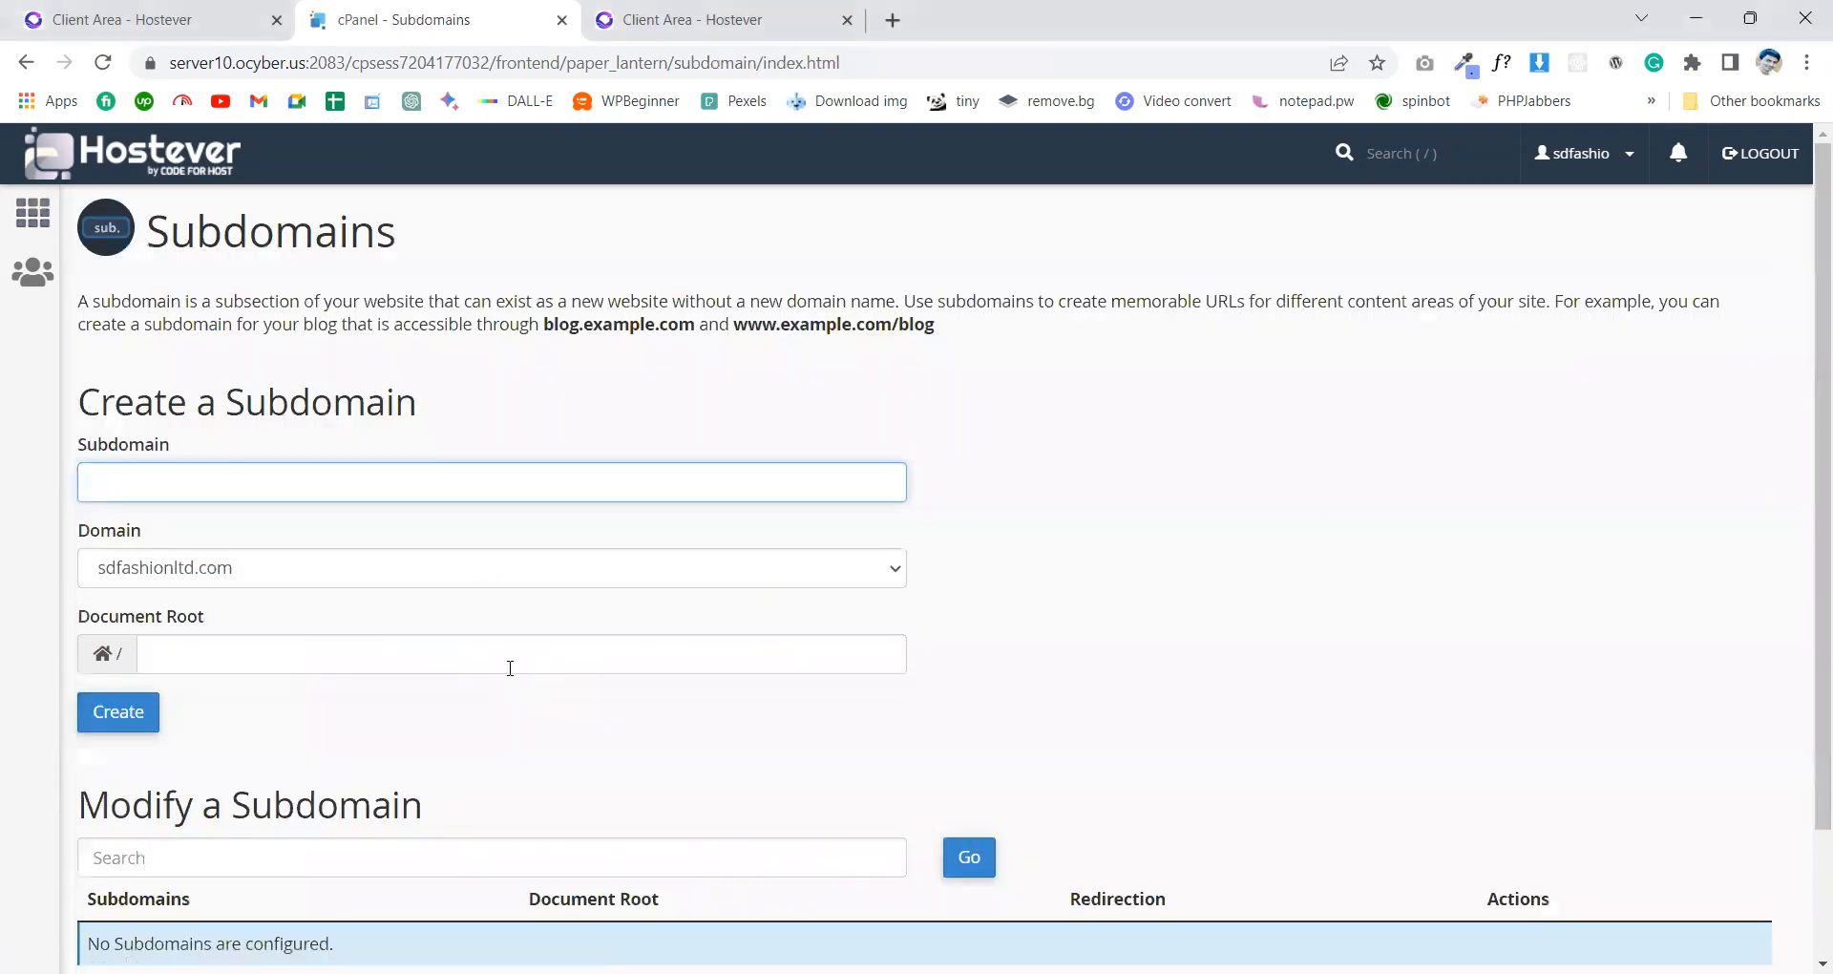
Create the subdomain test1 under the domain sdfashionltd.com.
click(113, 489)
text(test1)
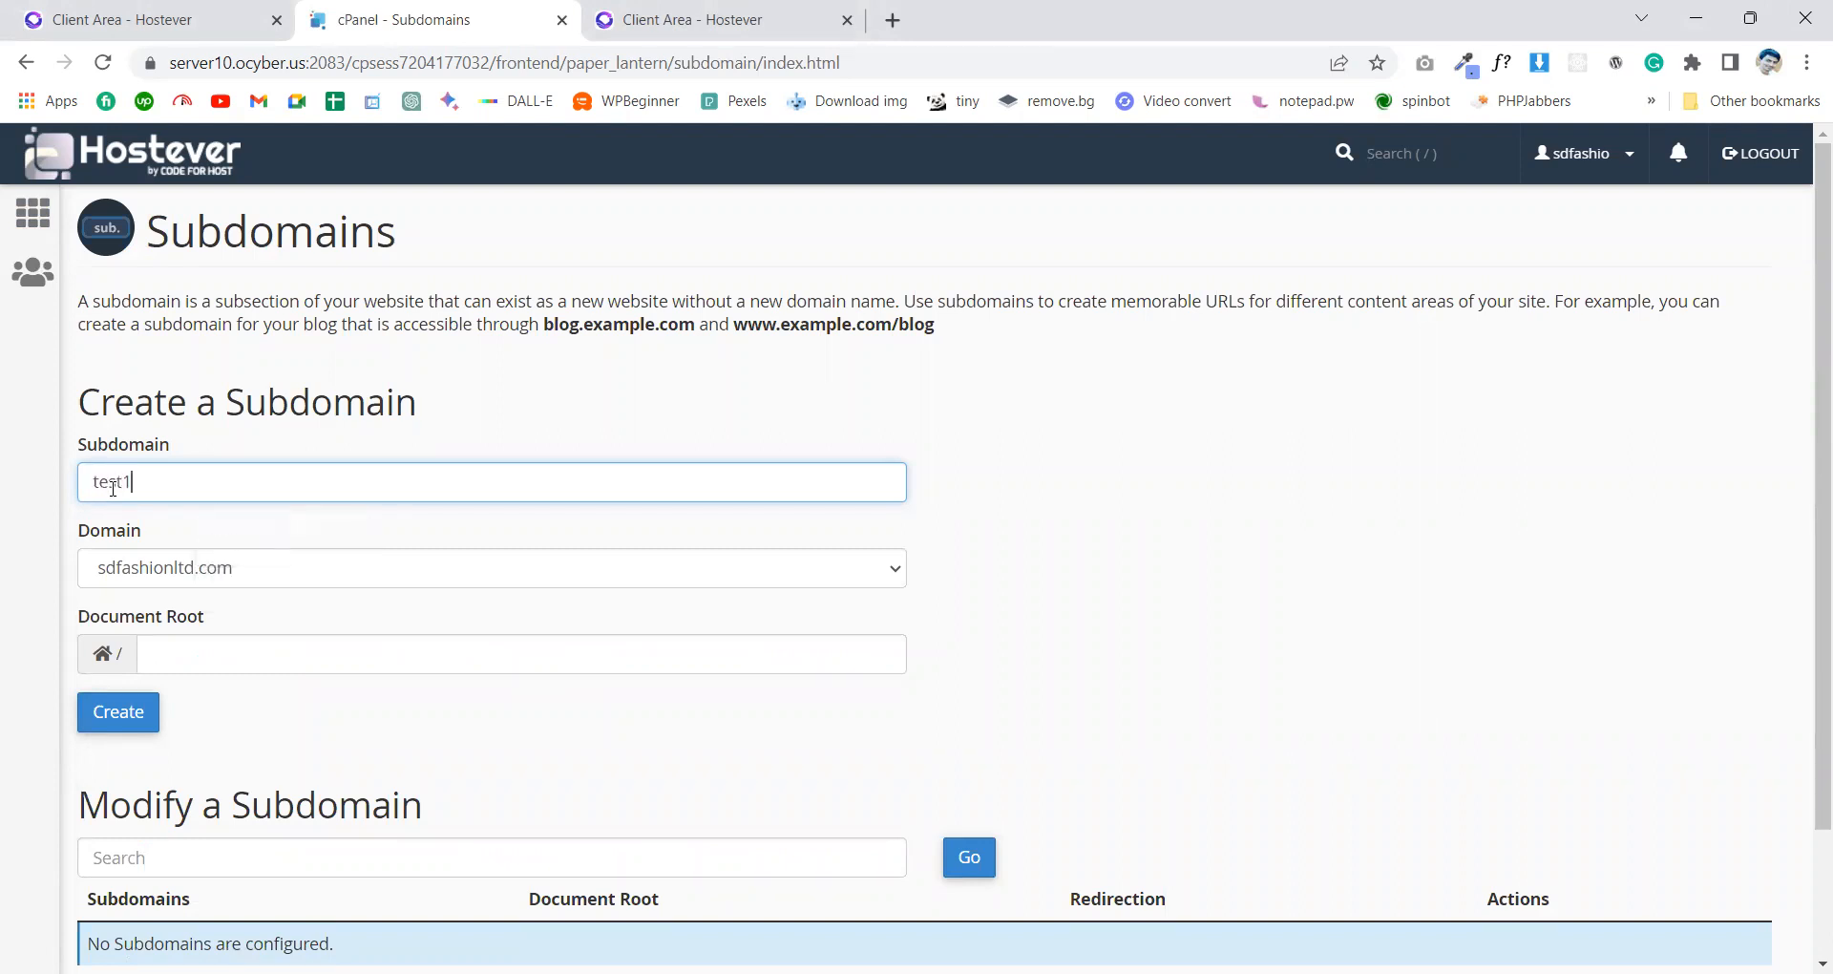
click(114, 726)
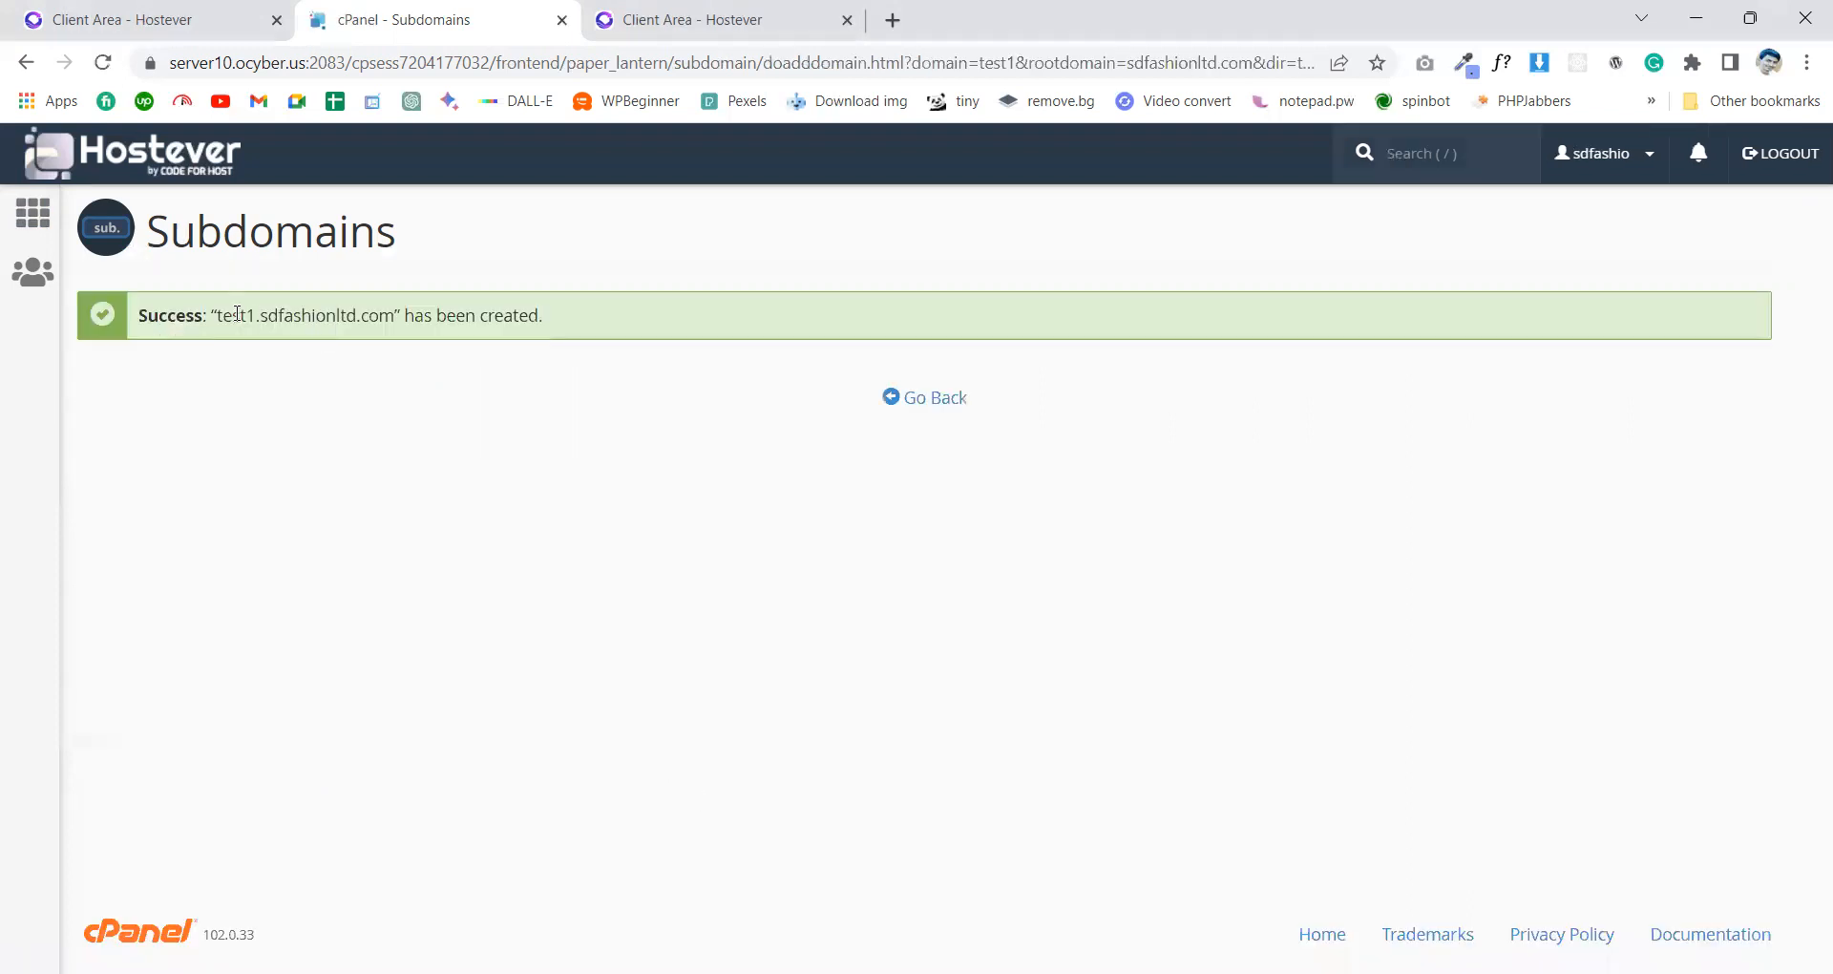
Return to the cPanel home page, open WP Toolkit and collapse the details of the listed WordPress sites.
click(33, 213)
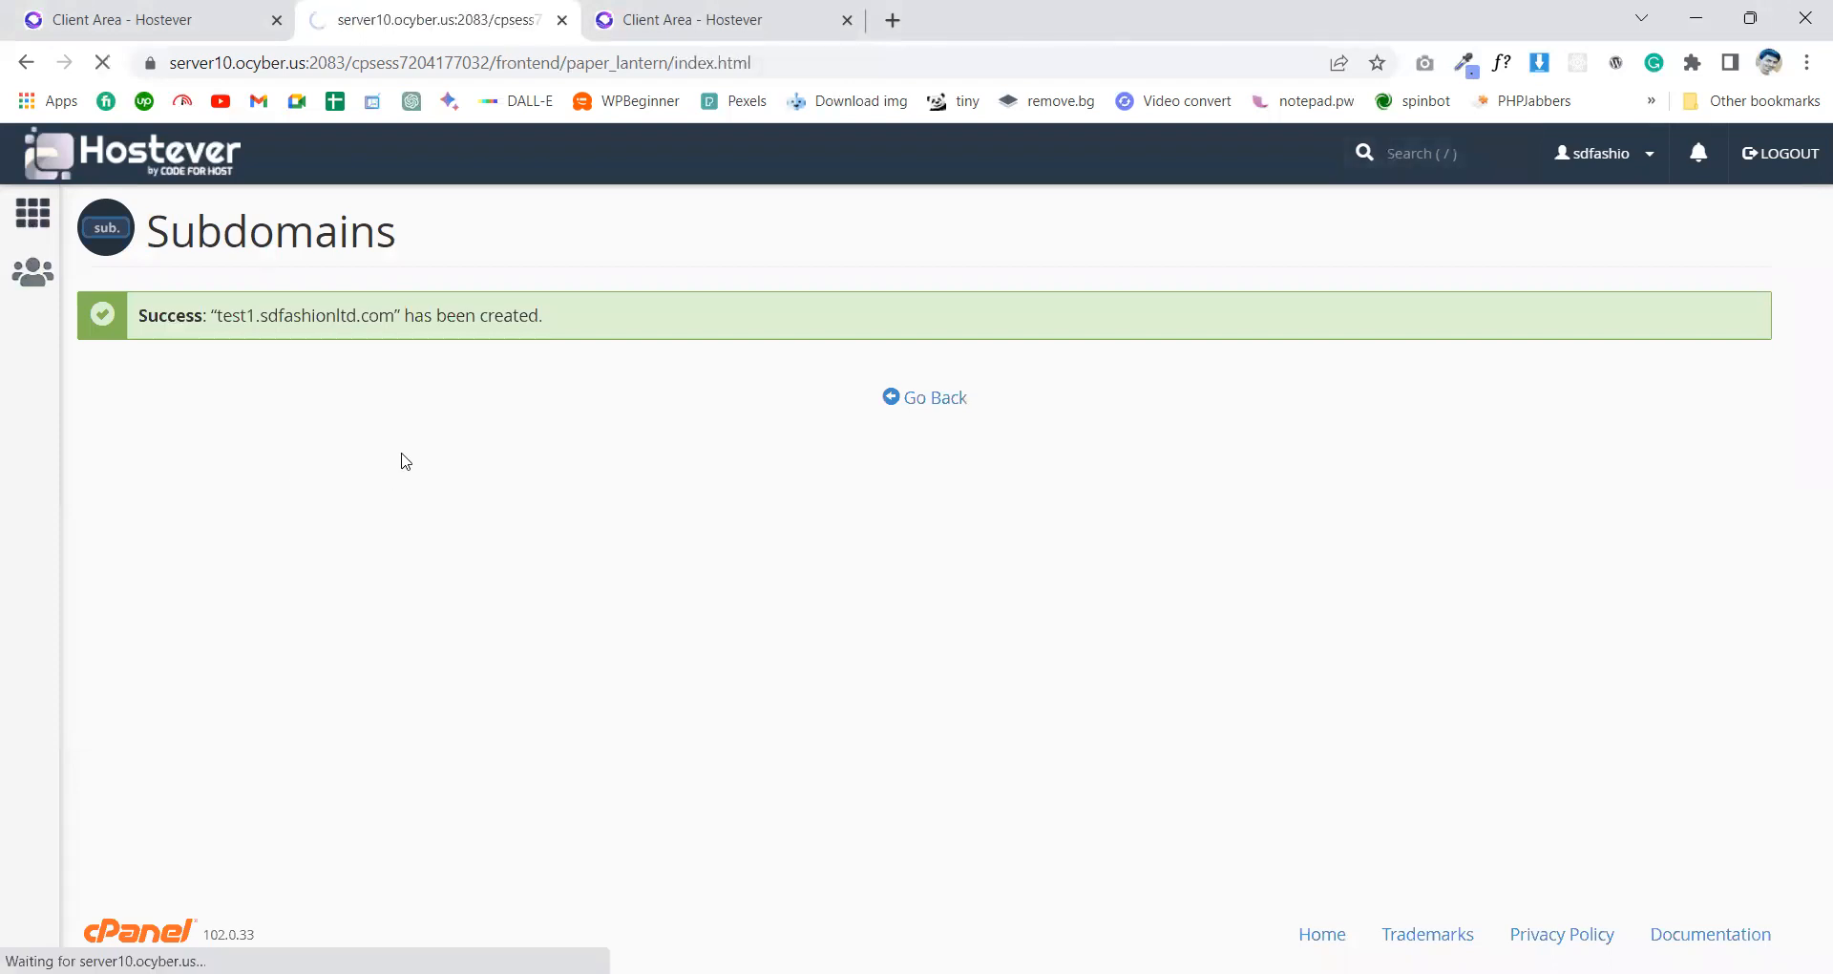
scroll(401, 453, down, 10)
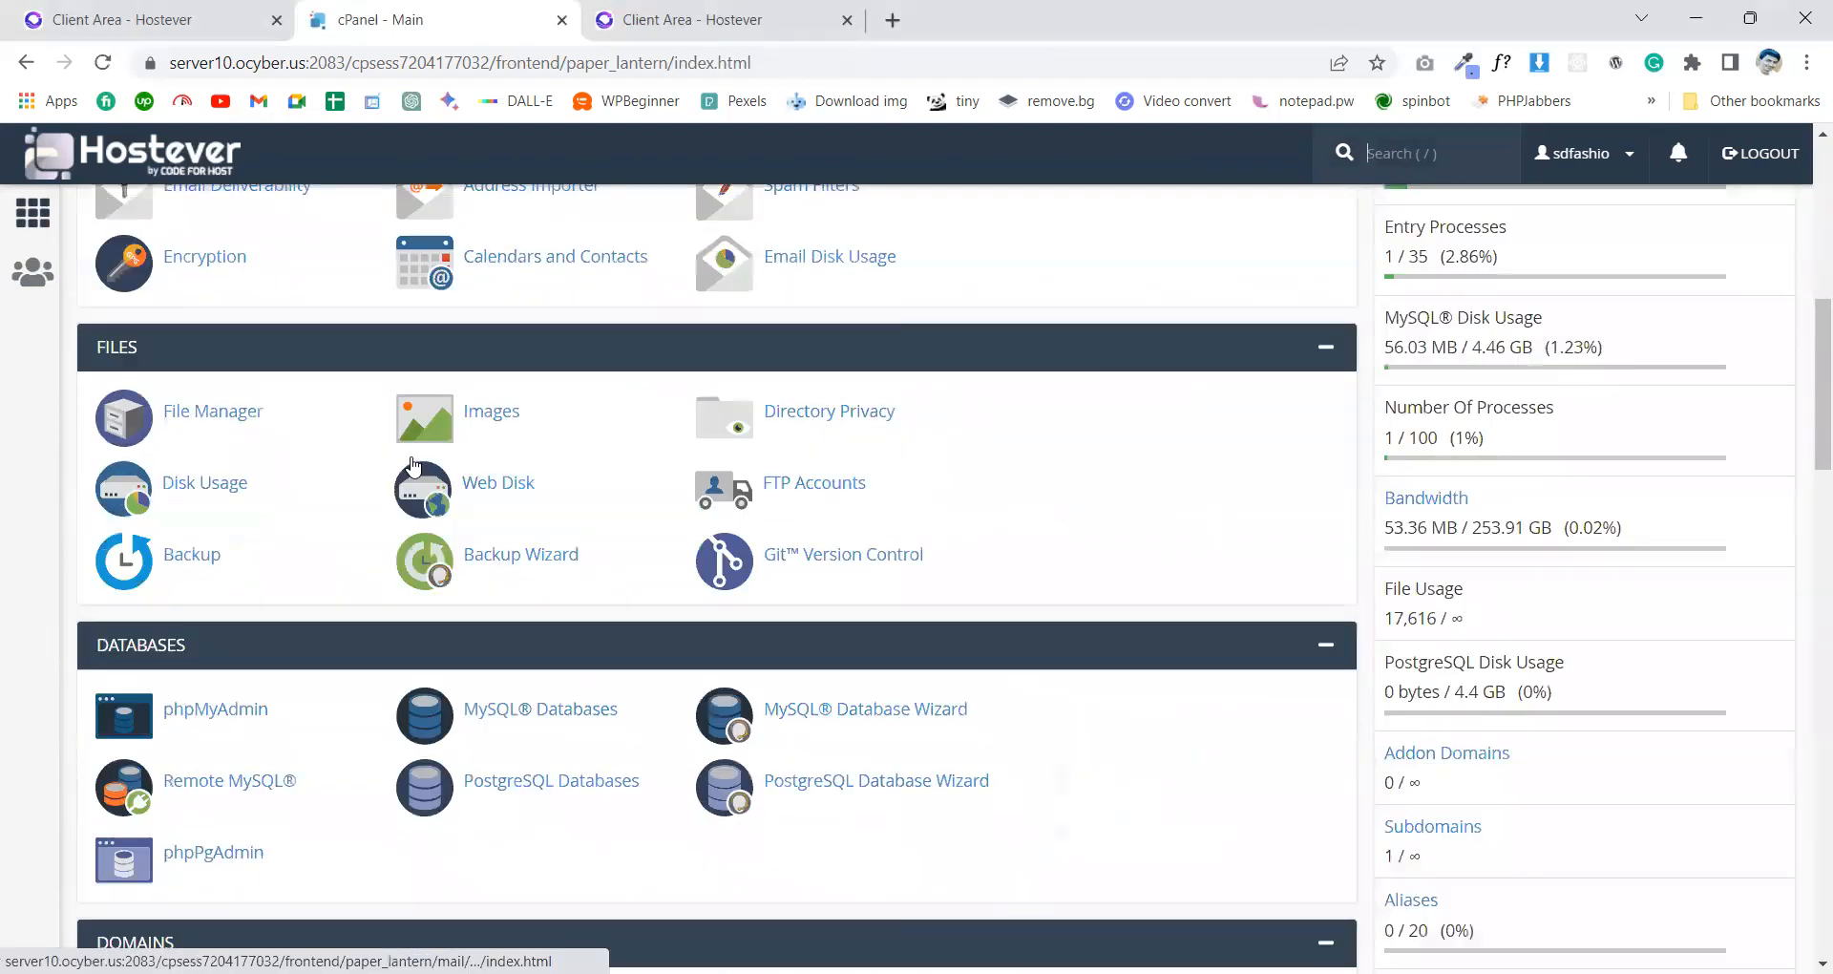
scroll(413, 466, down, 4)
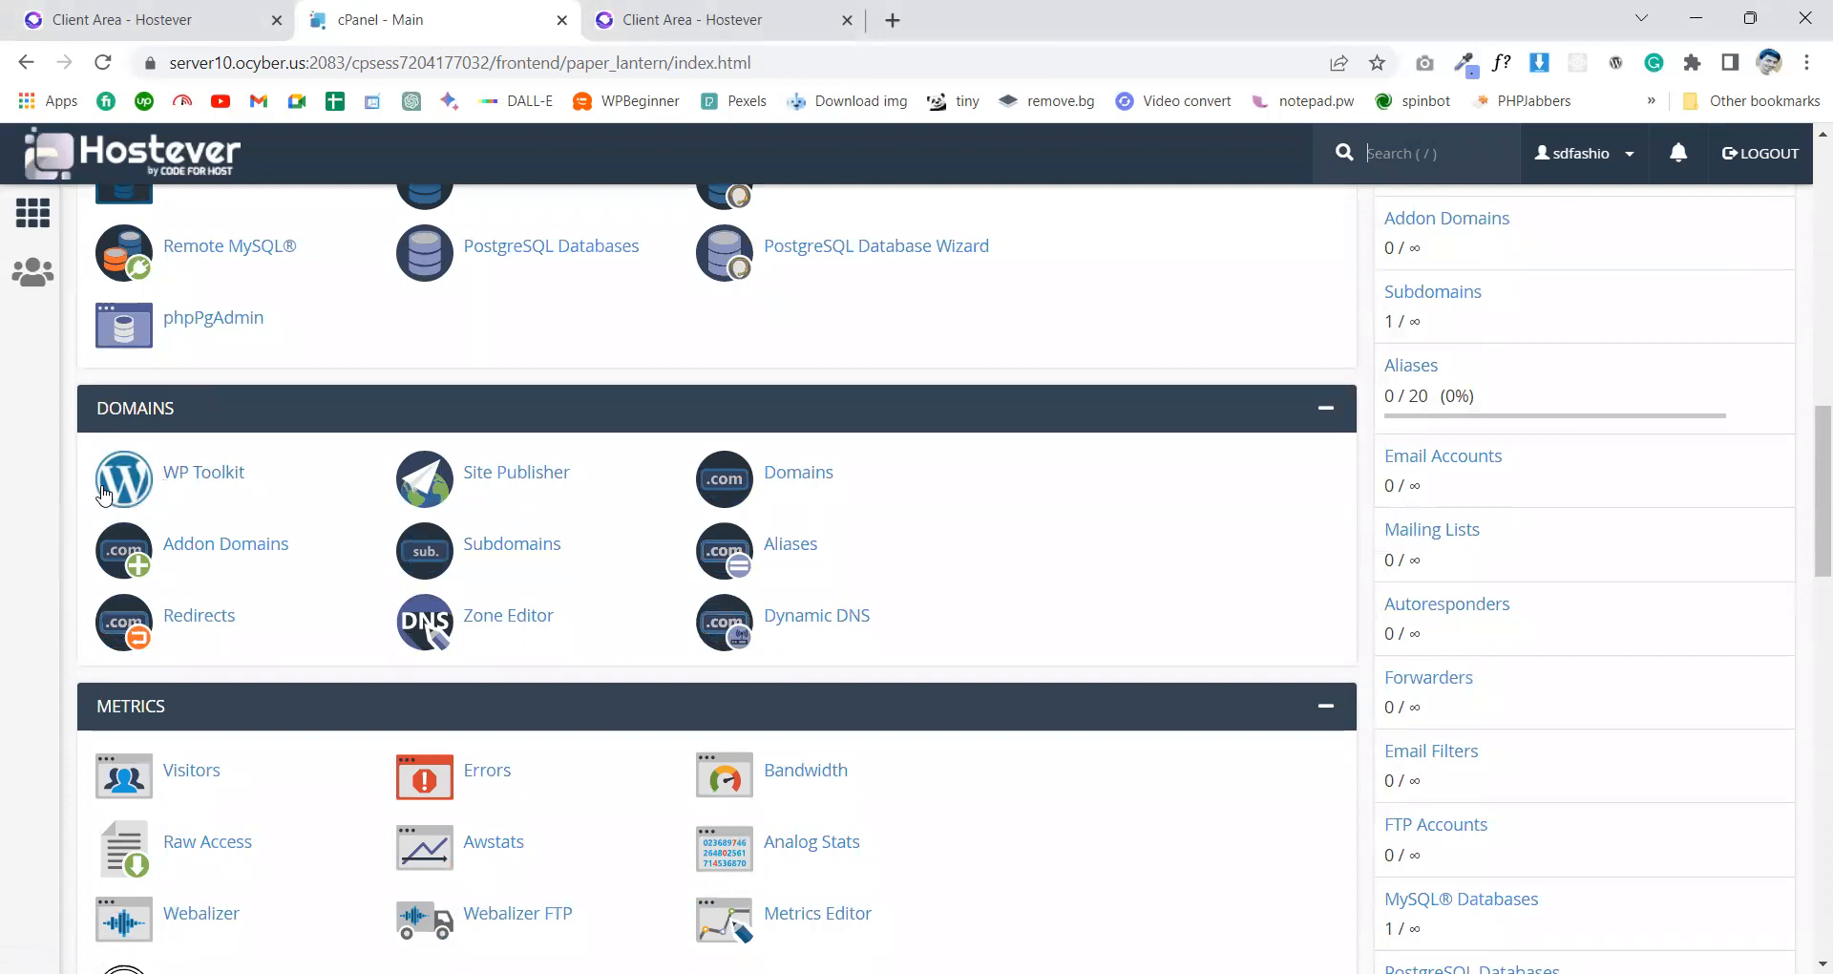
click(196, 473)
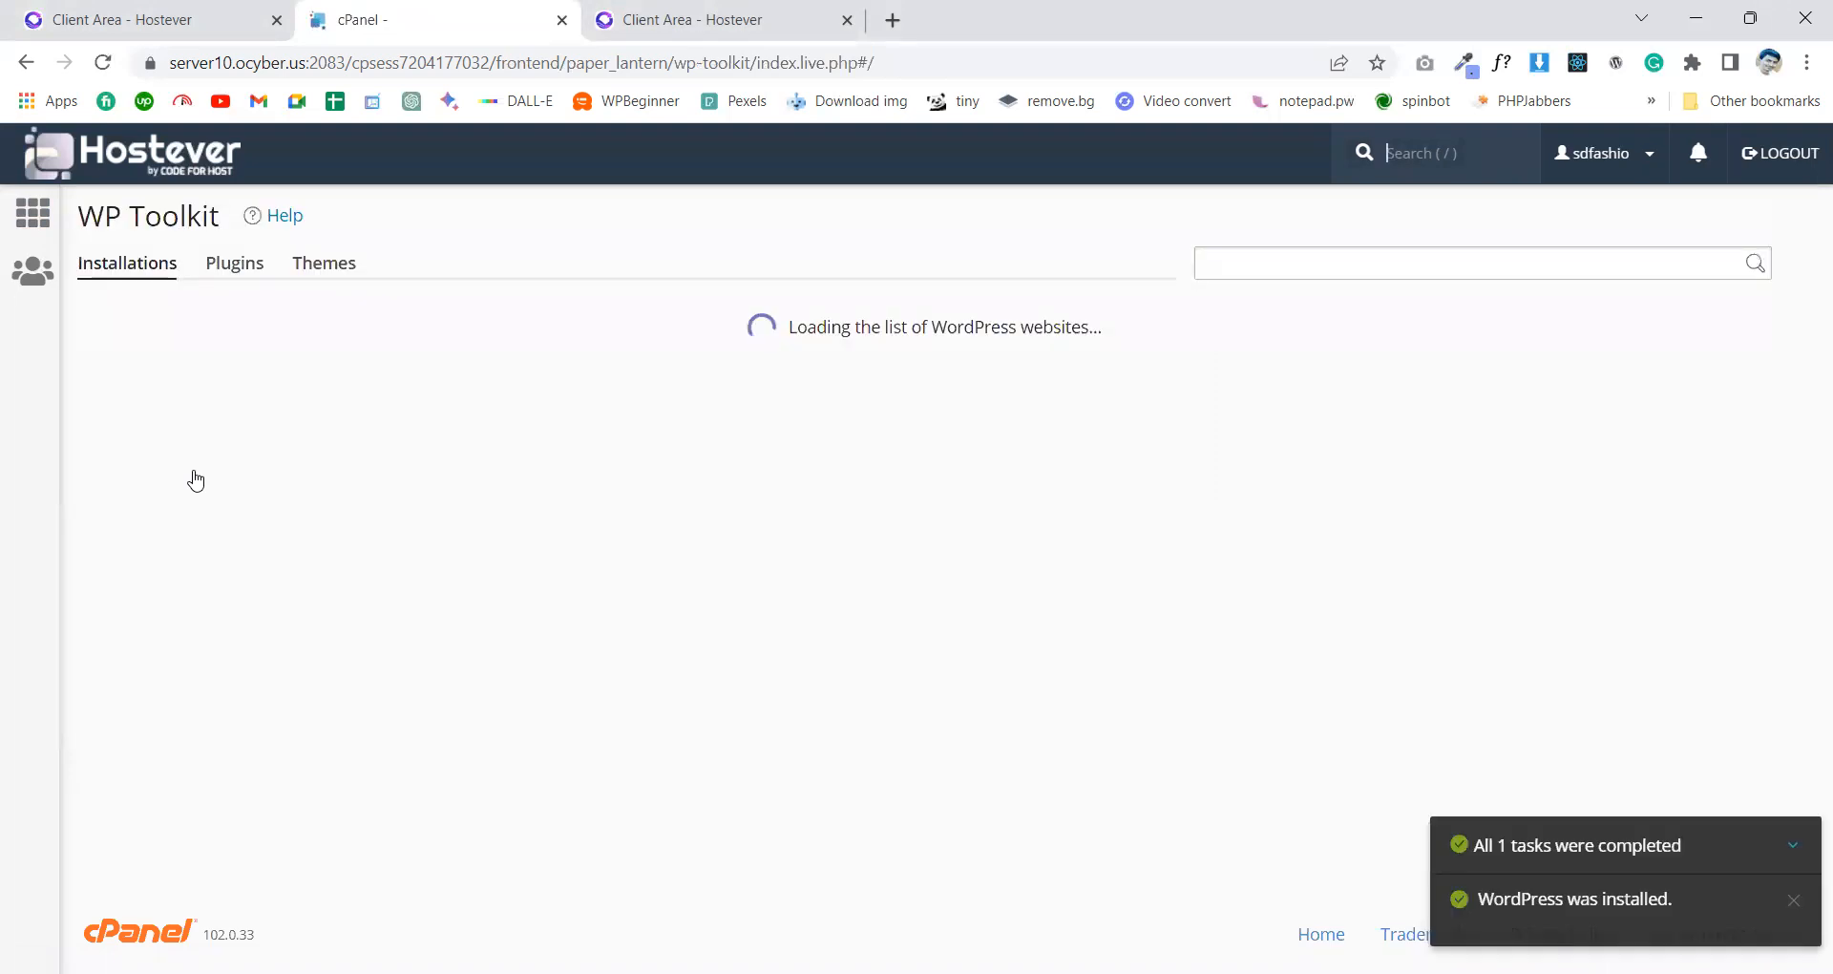
click(111, 439)
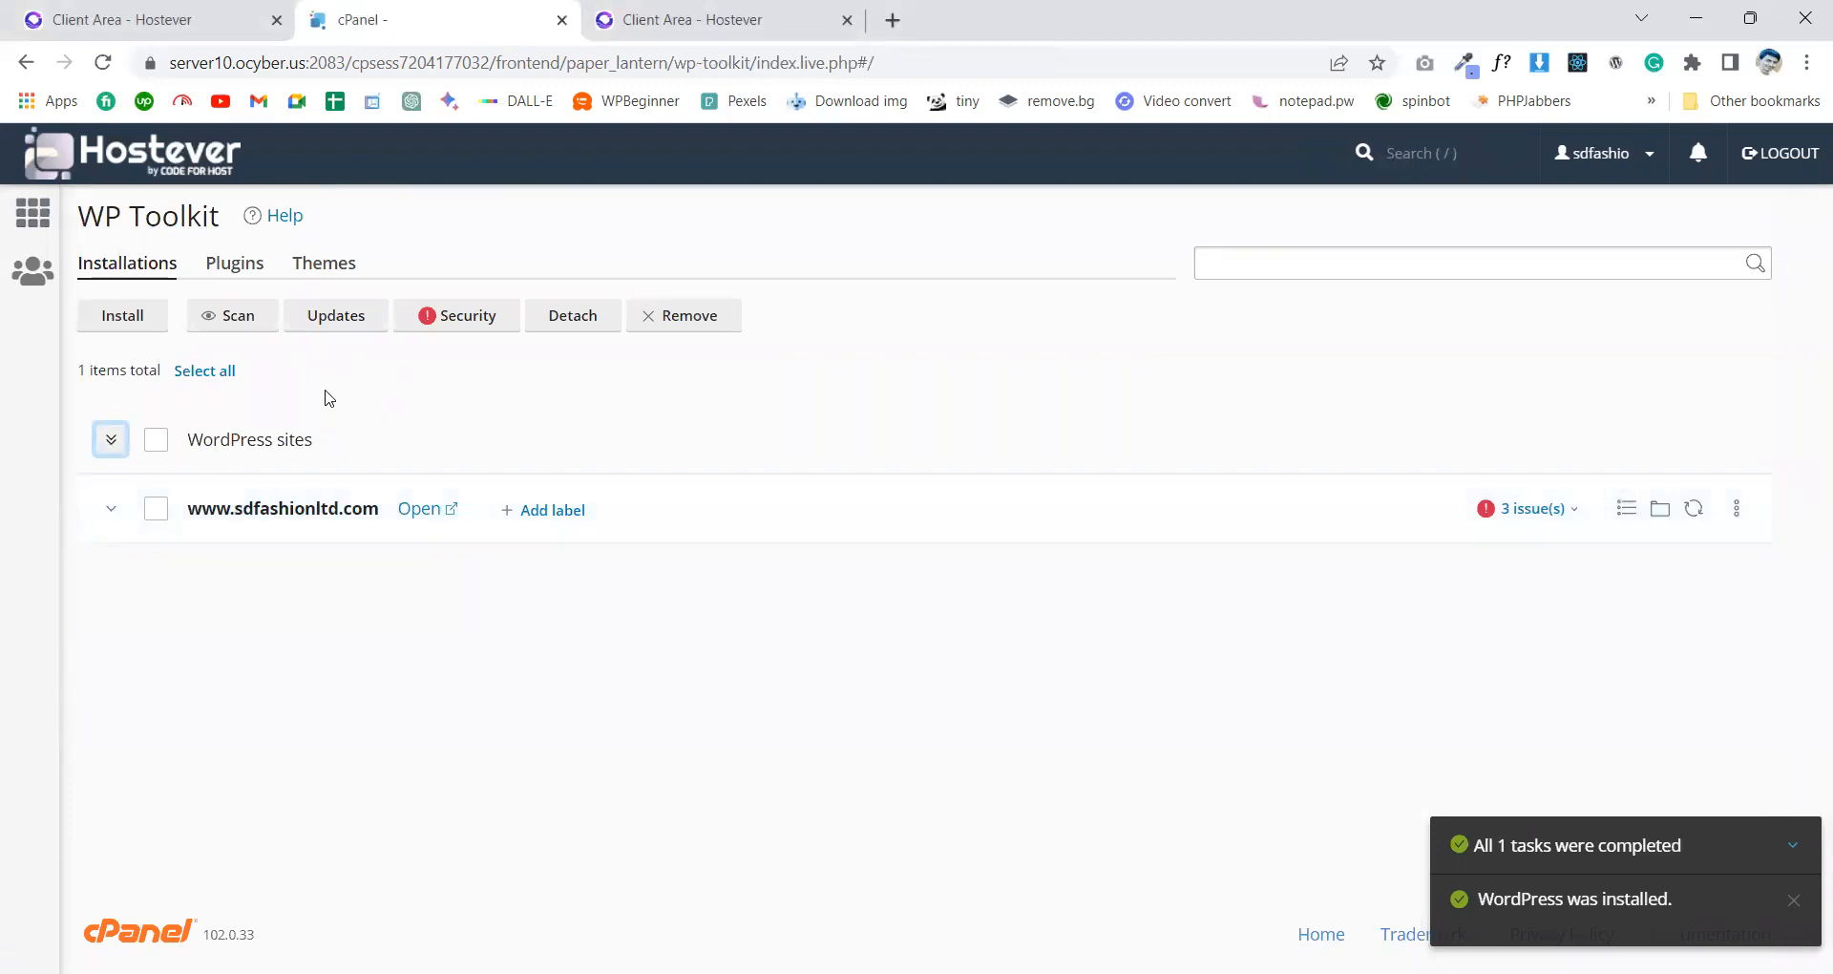
Start a new WordPress installation with the path set to https and the domain test1.sdfashionltd.com.
click(112, 324)
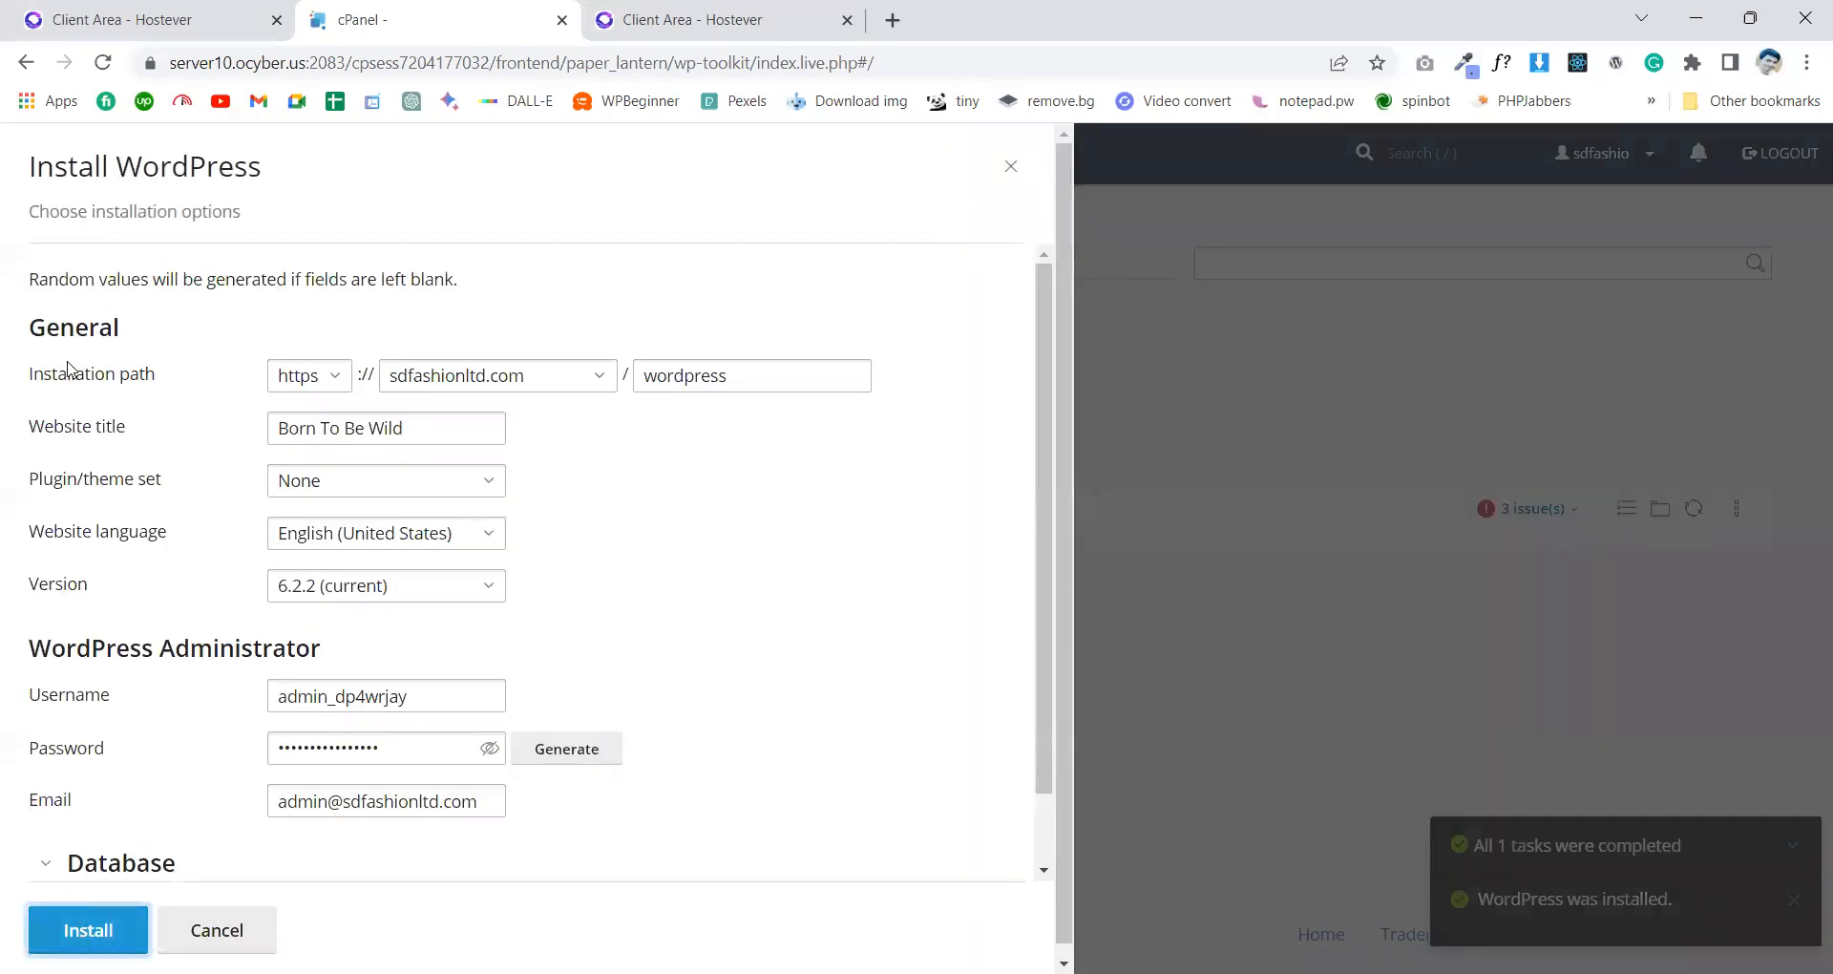
drag(27, 380, 322, 377)
click(323, 377)
click(308, 465)
click(537, 387)
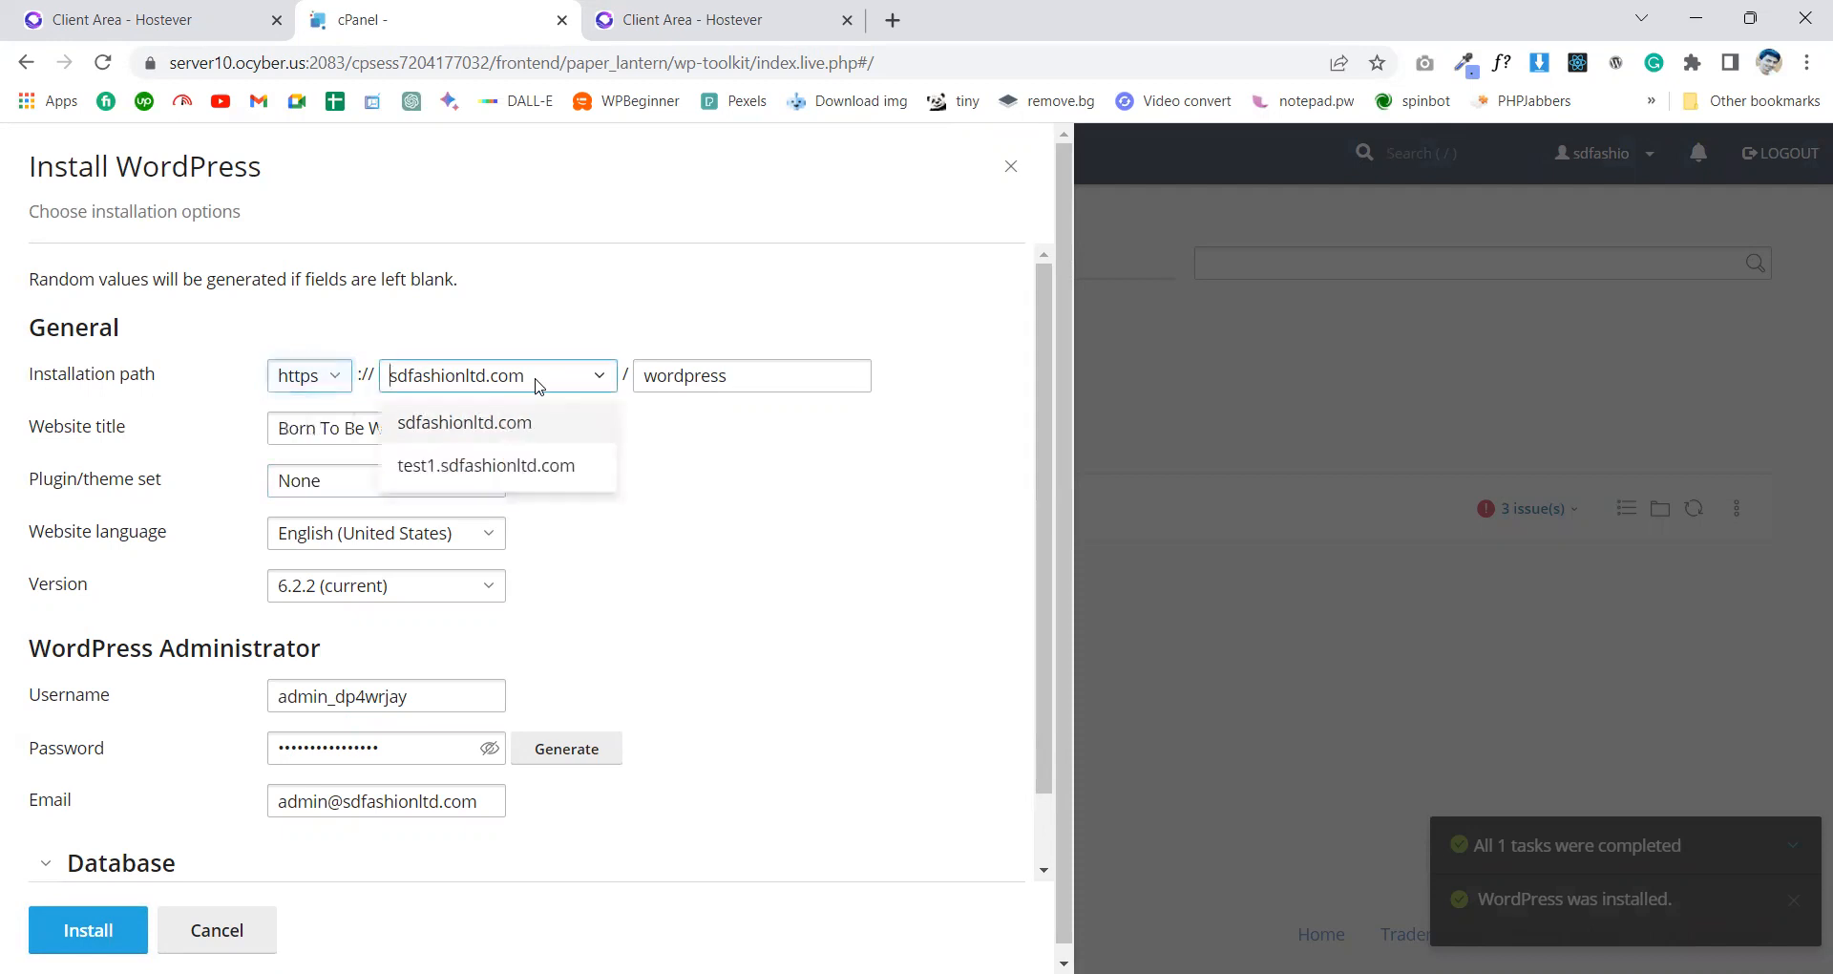
click(492, 468)
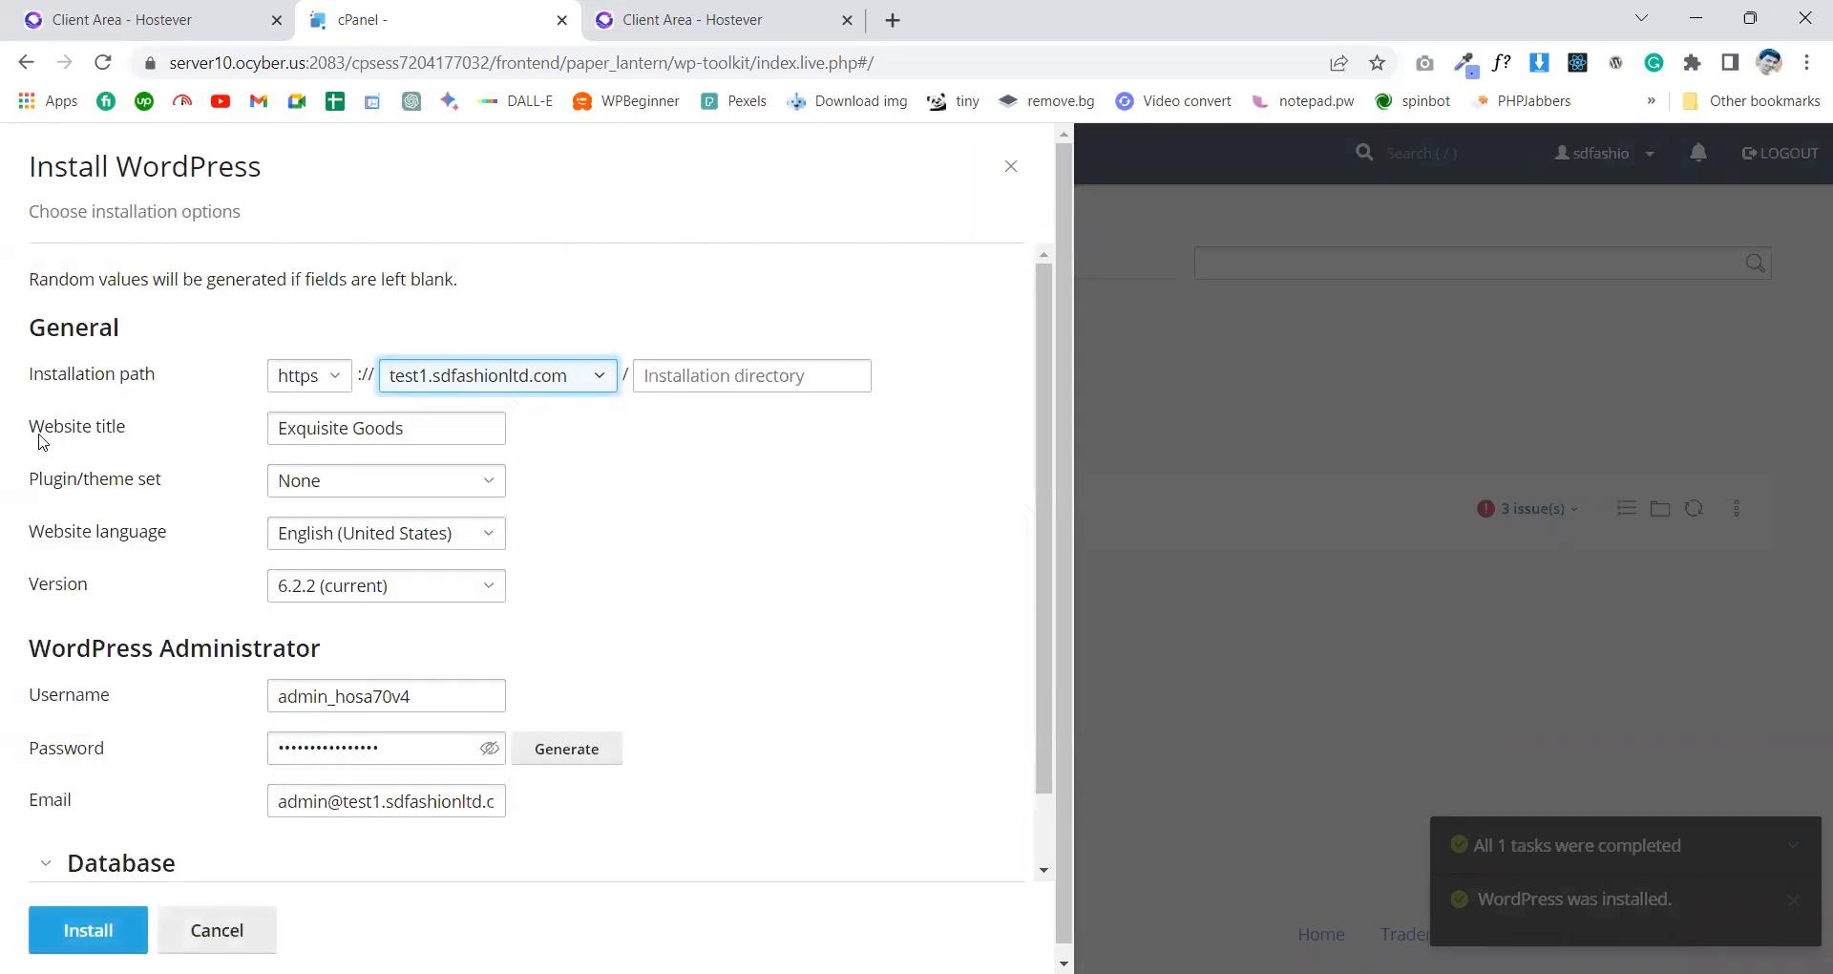
drag(30, 427, 127, 430)
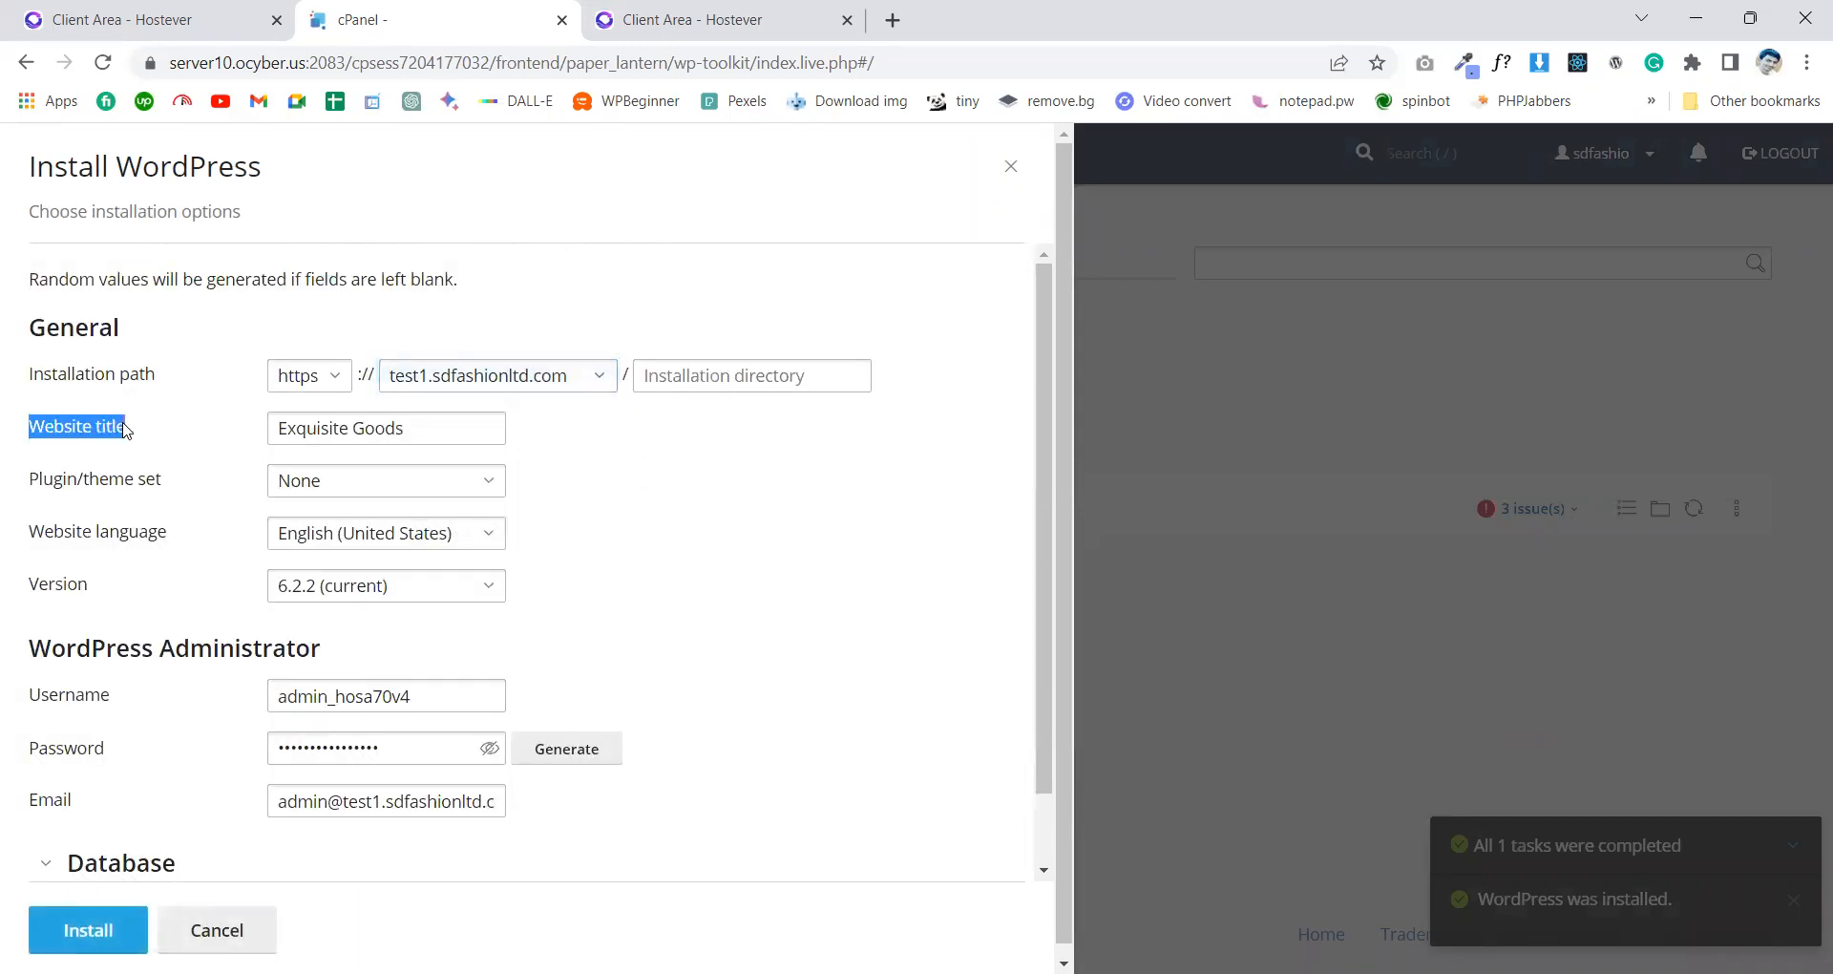
click(688, 374)
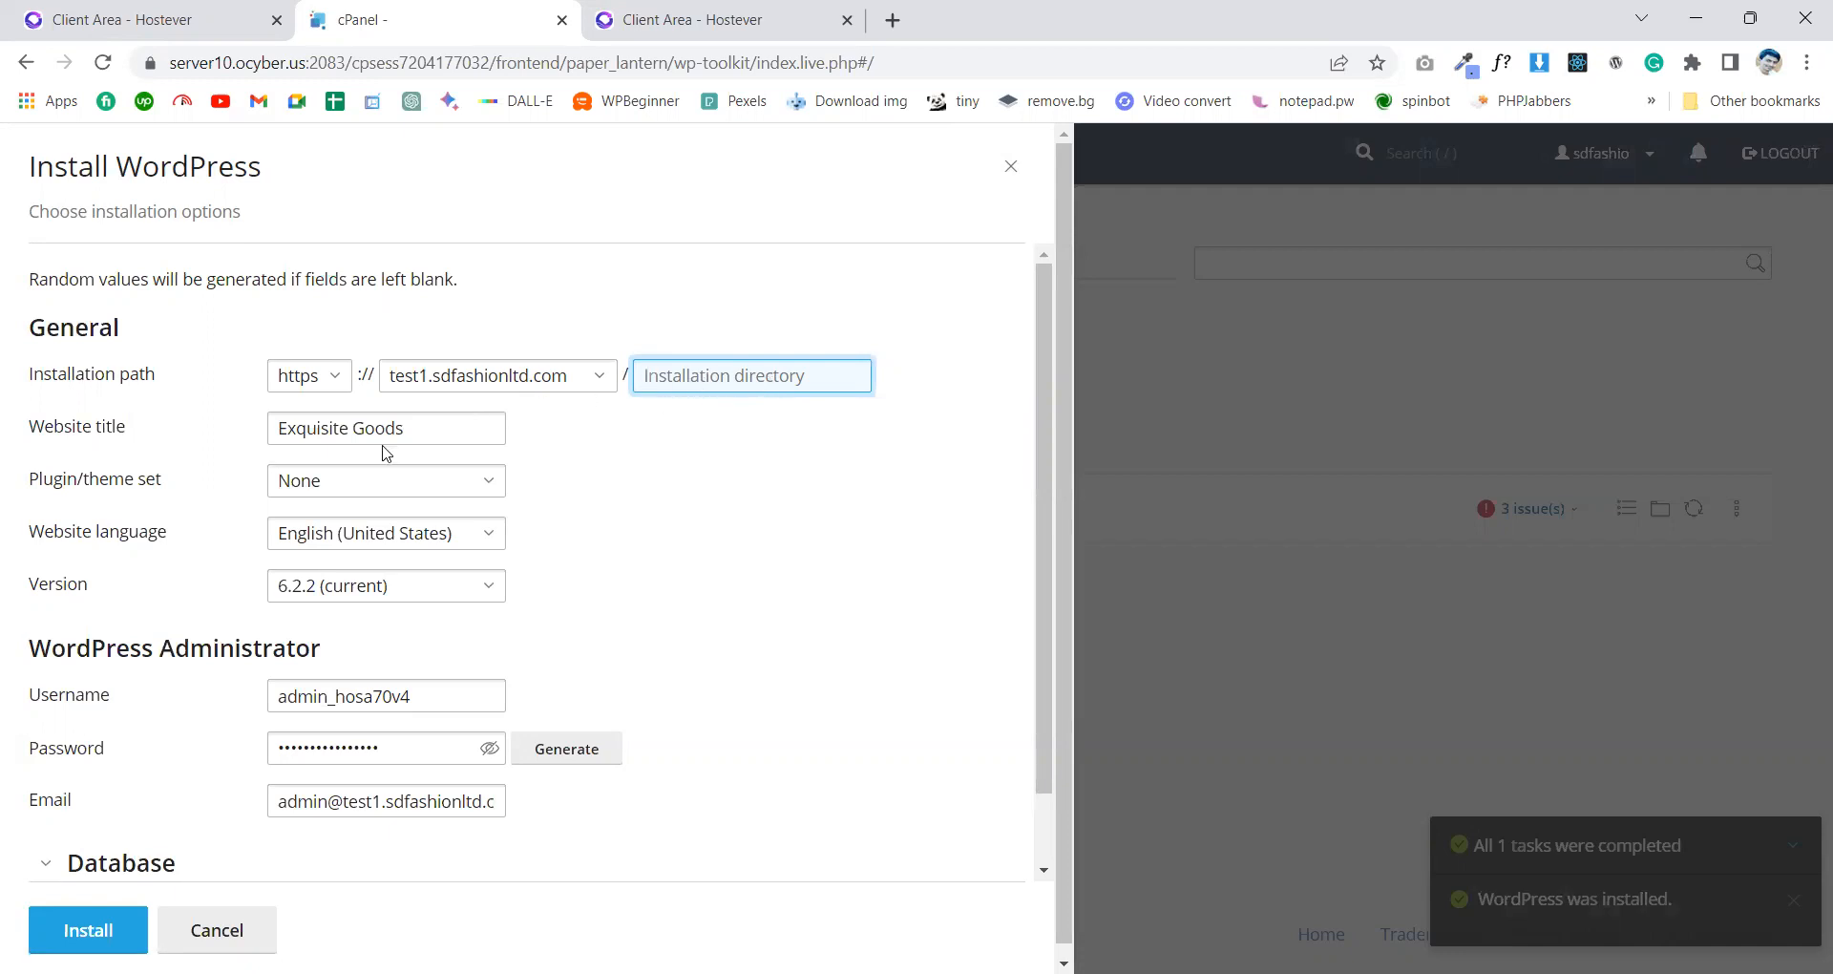
Try adding extra words after the website title "Exquisite Goods", and delete them again.
drag(8, 431, 133, 432)
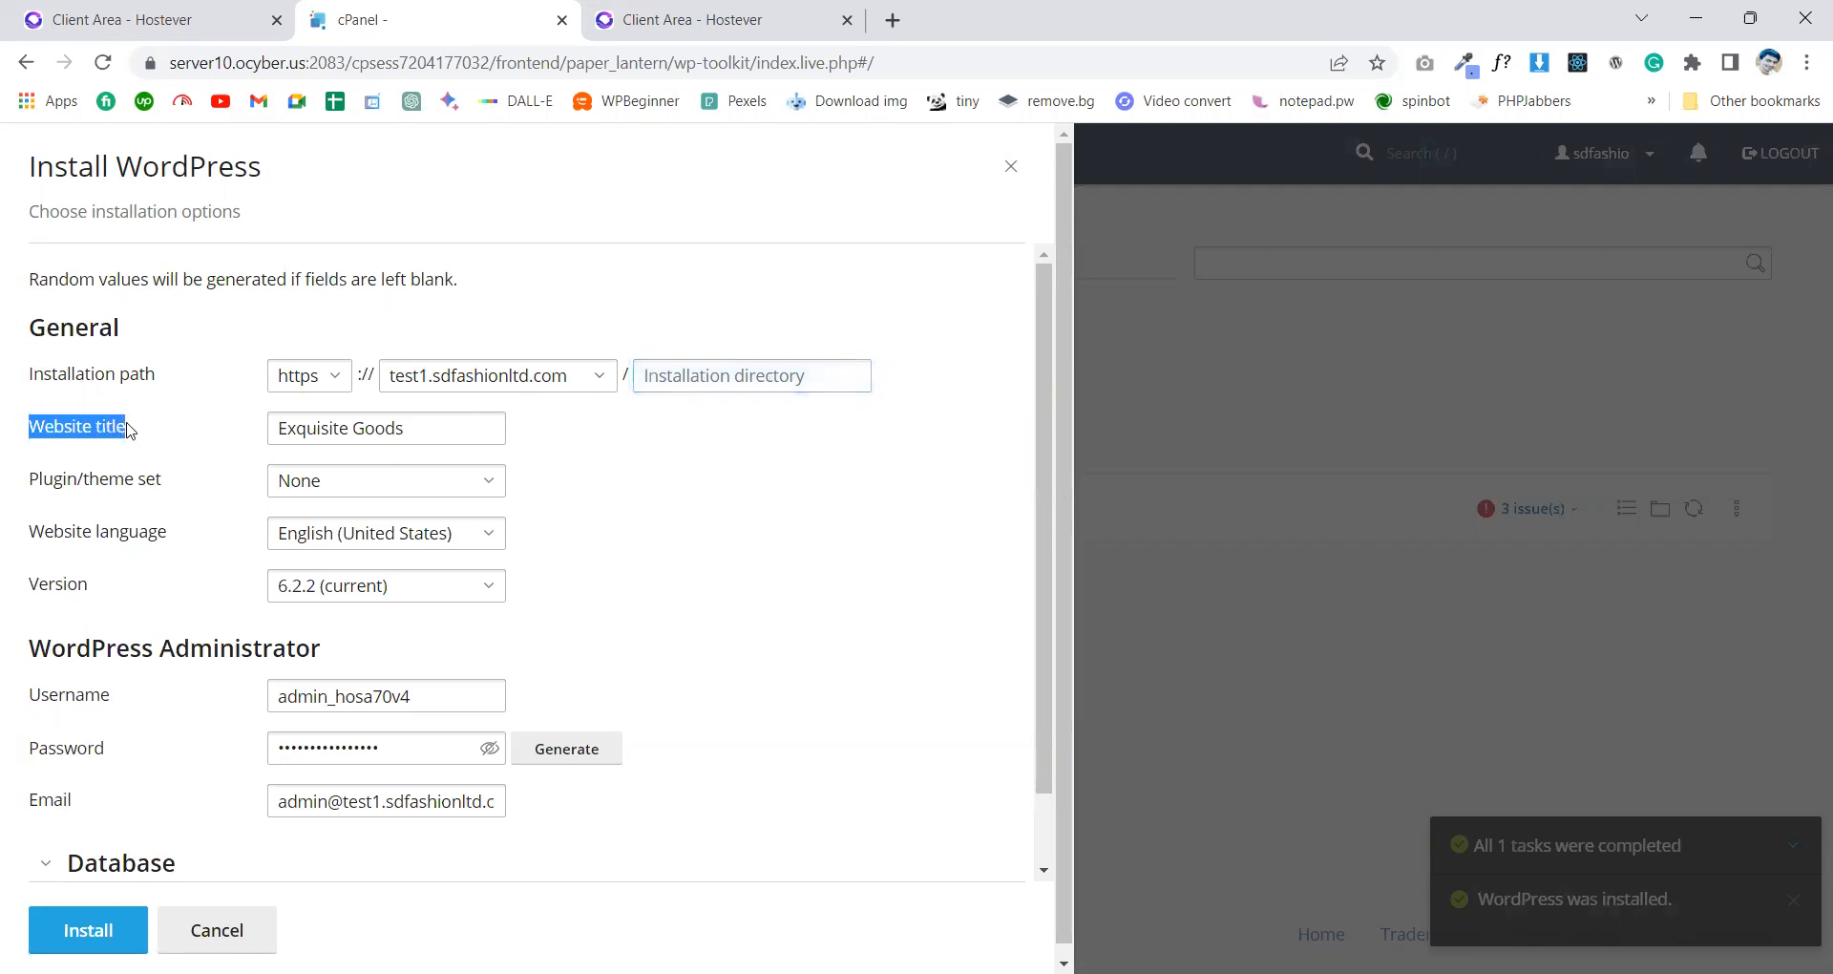
click(133, 432)
click(453, 430)
key(ctrl+a)
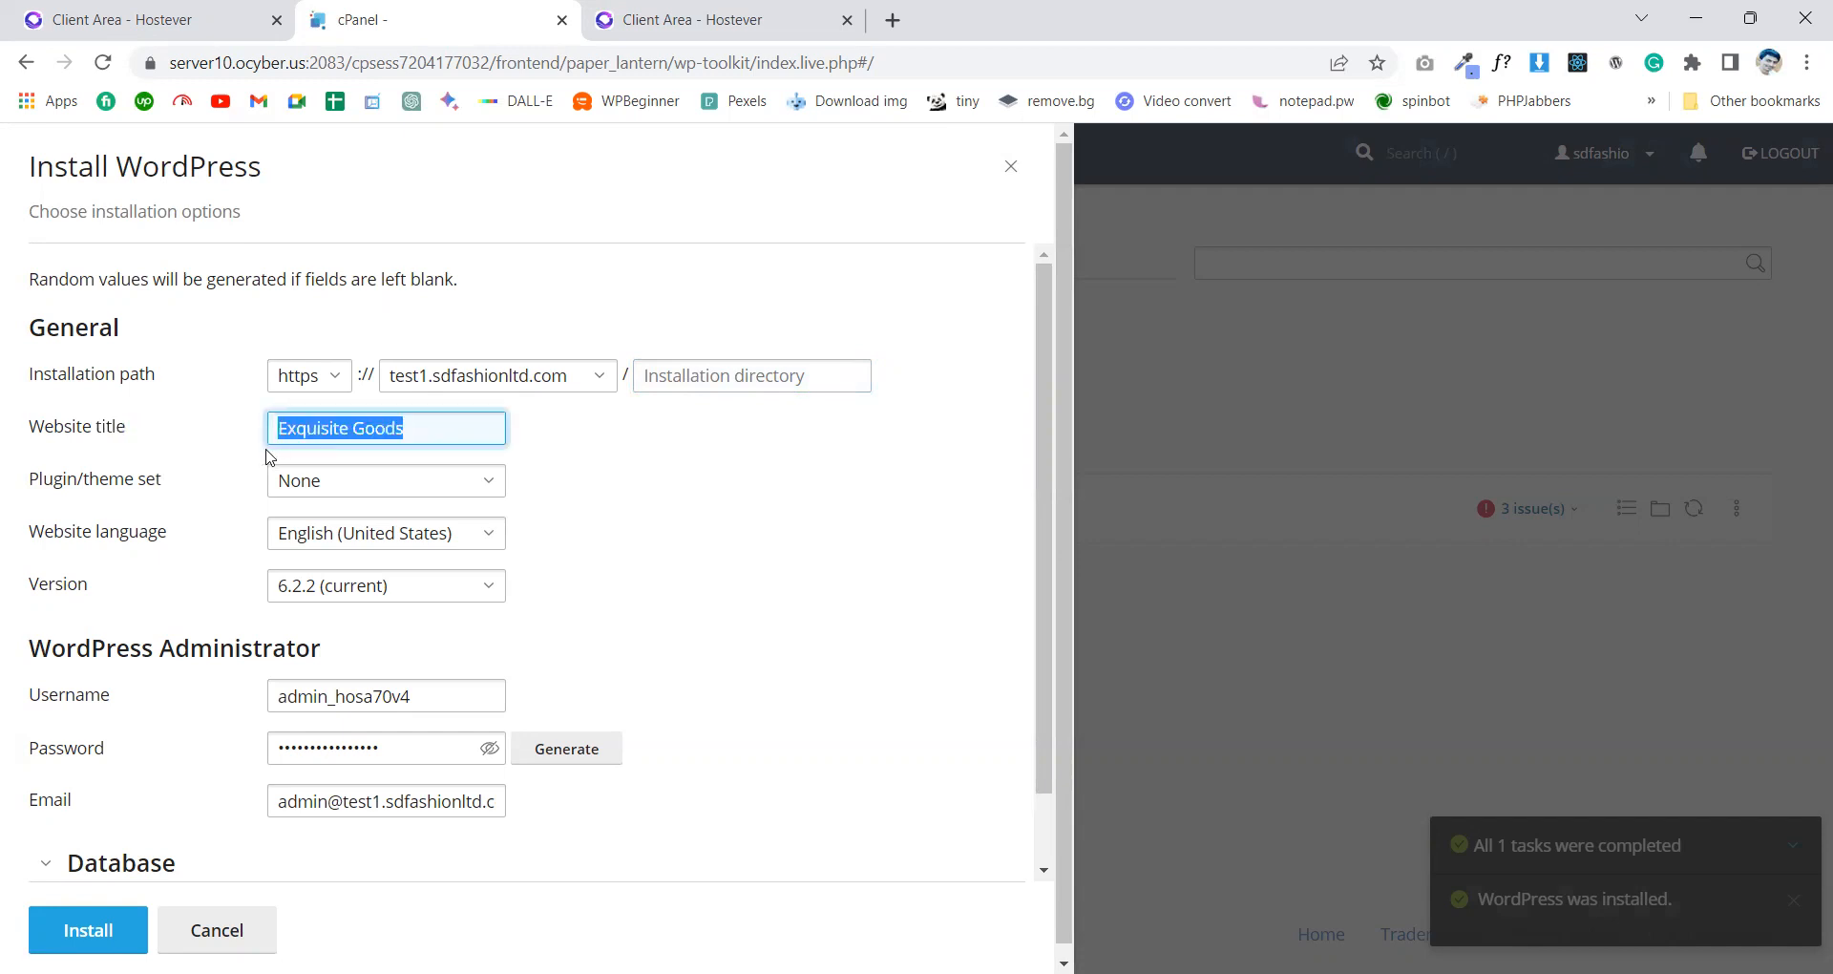
double_click(316, 427)
click(395, 428)
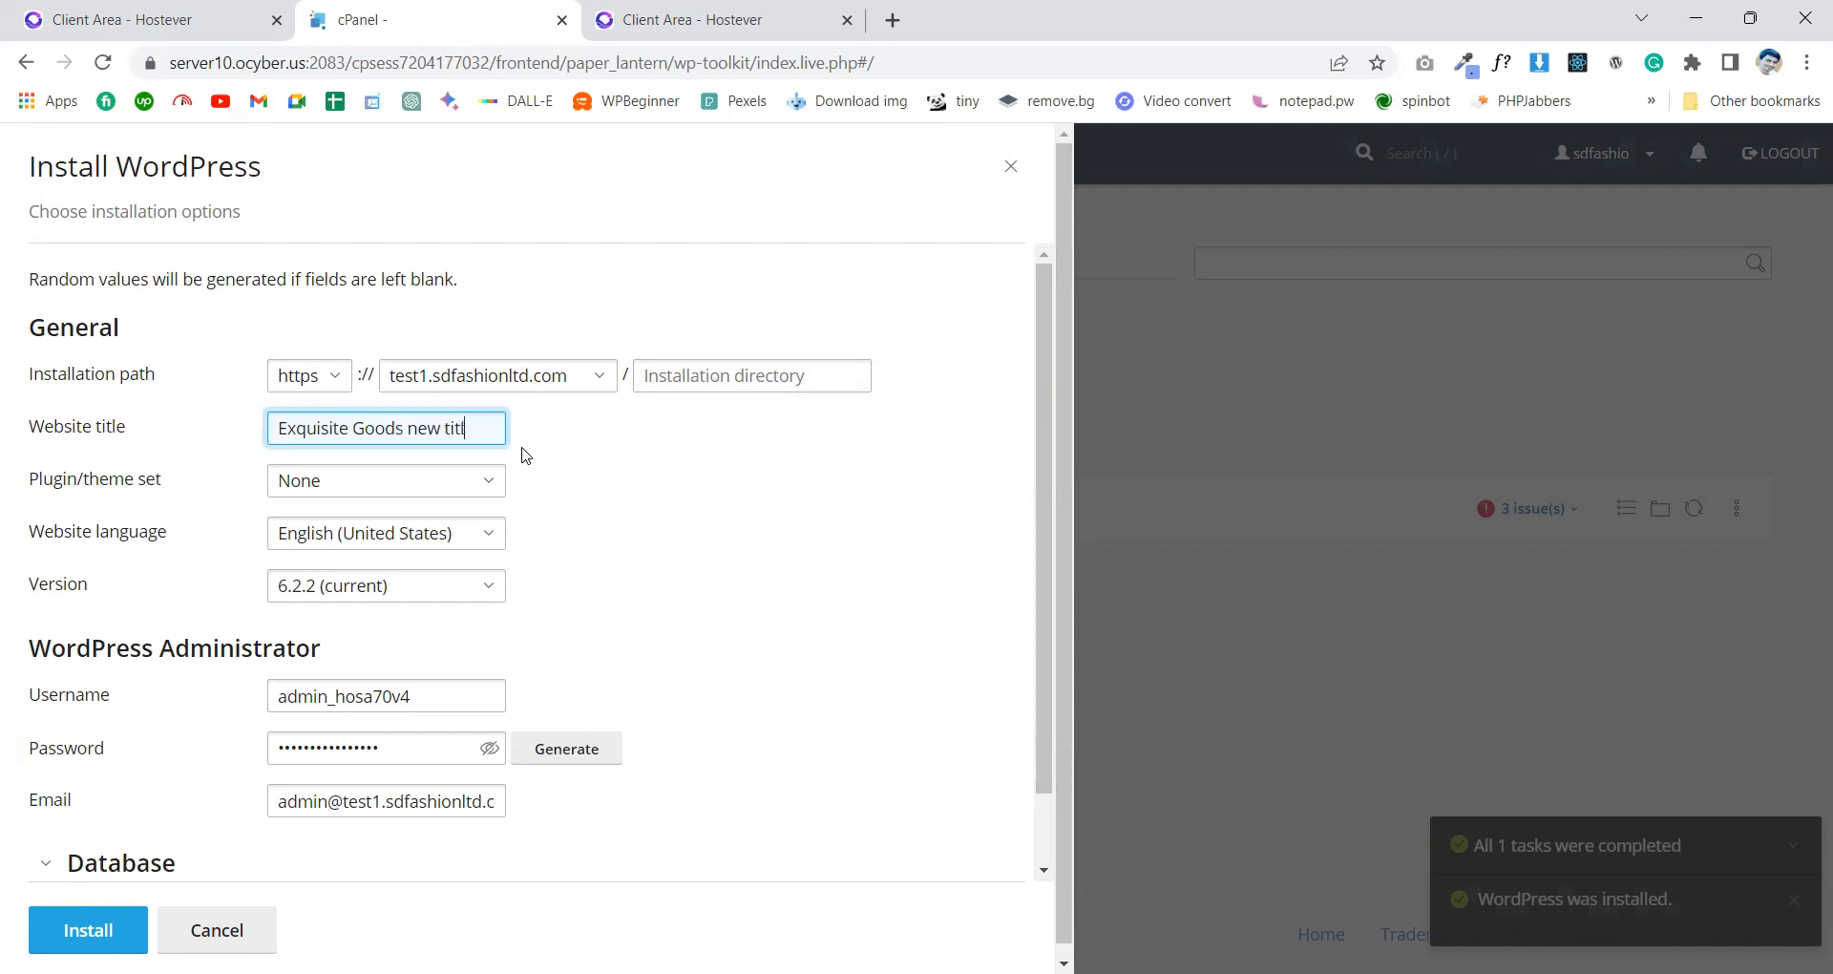
key(BackSpace)
key(BackSpace)
key(BackSpace)
key(BackSpace)
key(BackSpace)
key(BackSpace)
Look through the plugin/theme sets, website languages and WordPress versions offered for the installation.
drag(18, 490, 153, 494)
click(290, 485)
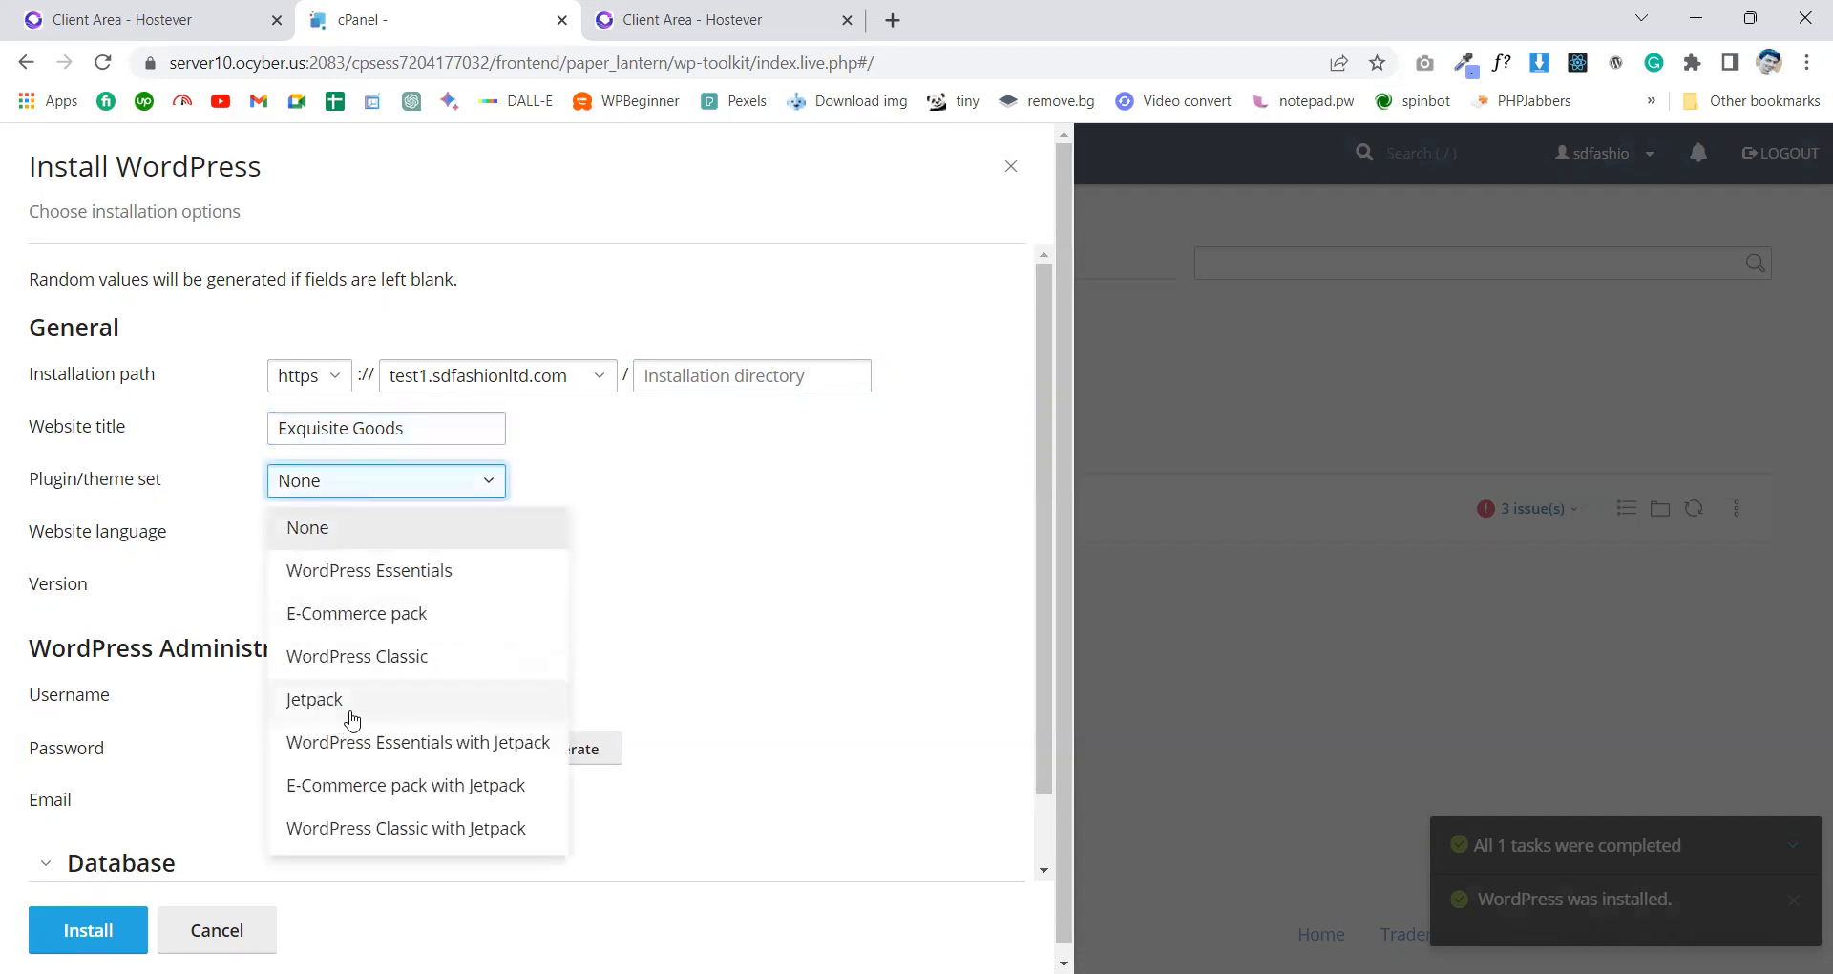
click(196, 533)
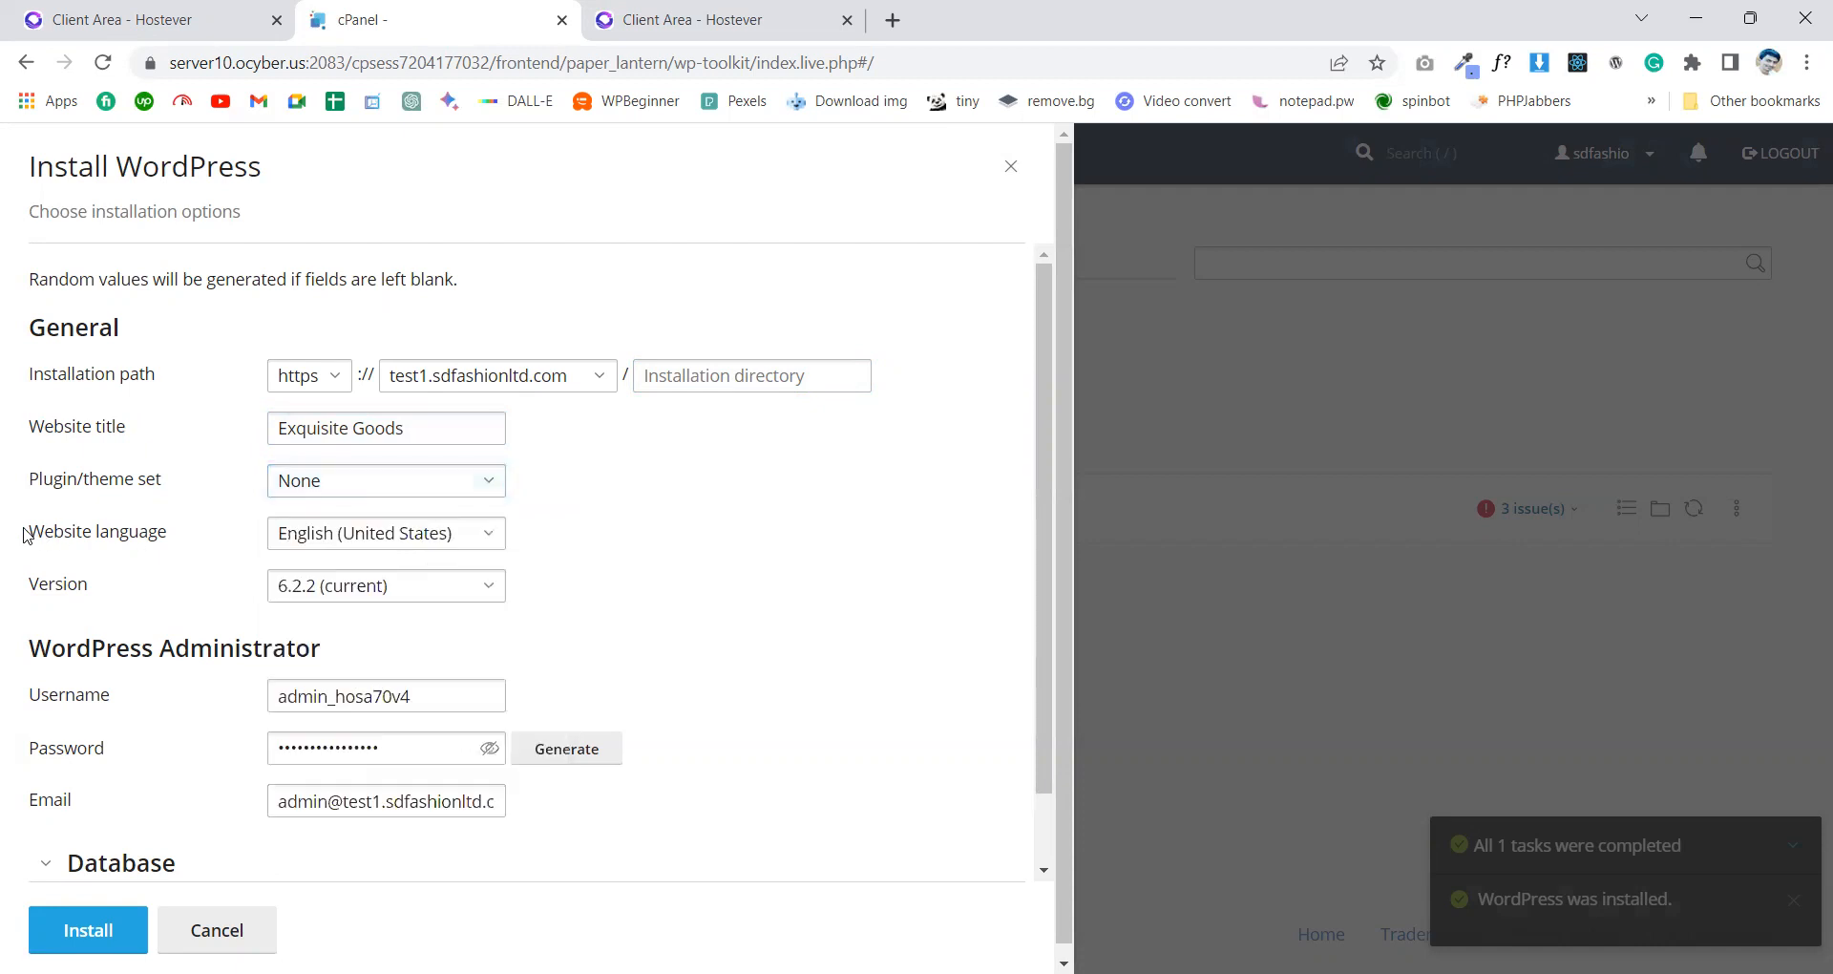
drag(26, 536, 192, 536)
click(336, 535)
scroll(442, 344, down, 3)
scroll(442, 343, up, 3)
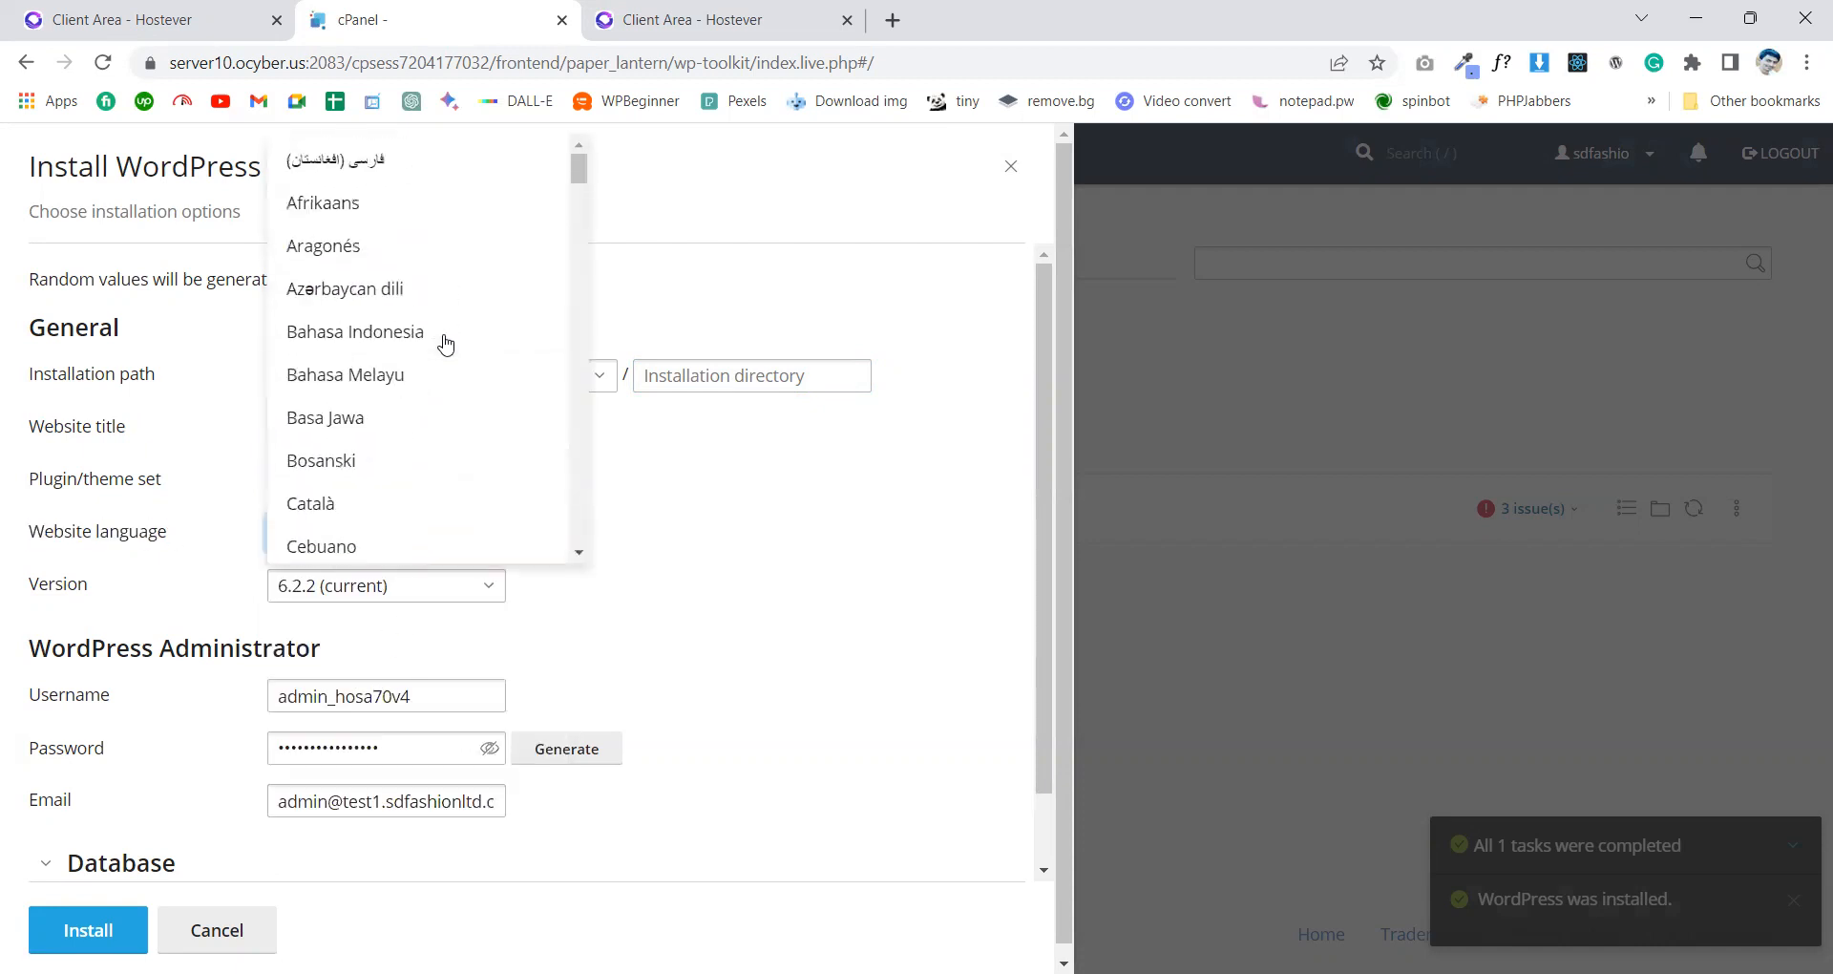
click(692, 495)
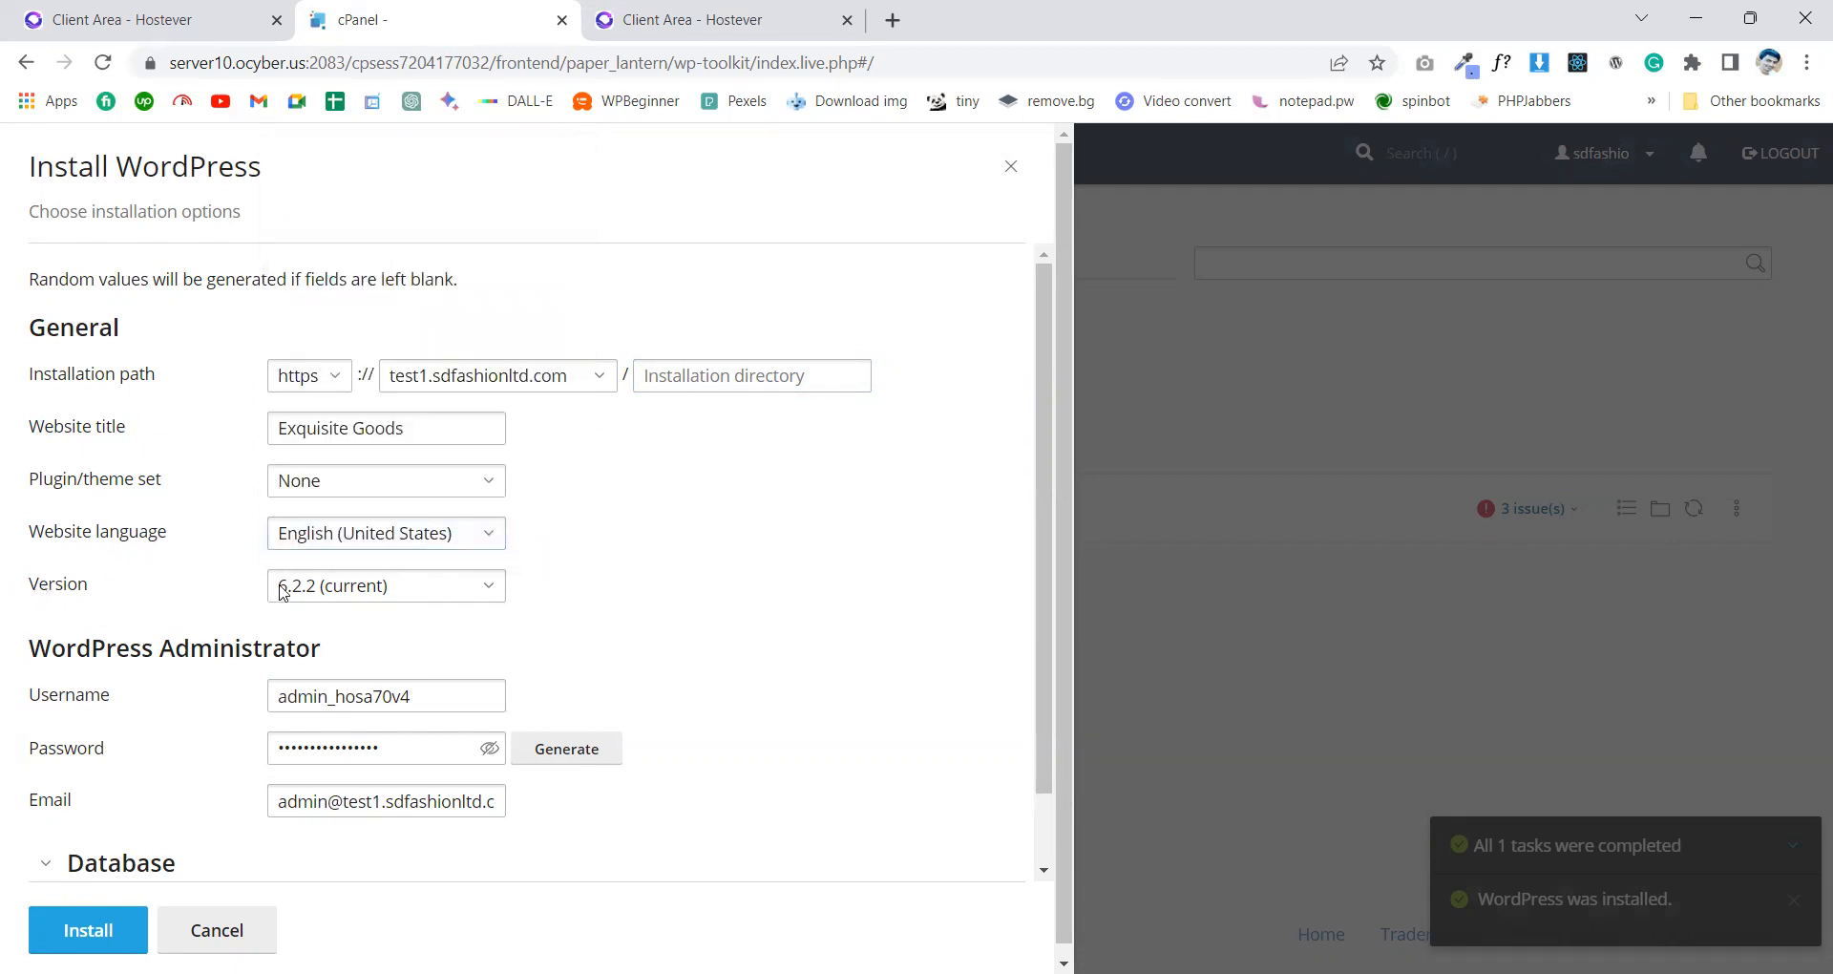
click(344, 586)
scroll(346, 326, down, 2)
scroll(345, 325, up, 2)
click(553, 528)
Replace the generated WordPress administrator password with a custom one and review the username and email fields.
scroll(105, 496, down, 1)
drag(429, 612, 219, 640)
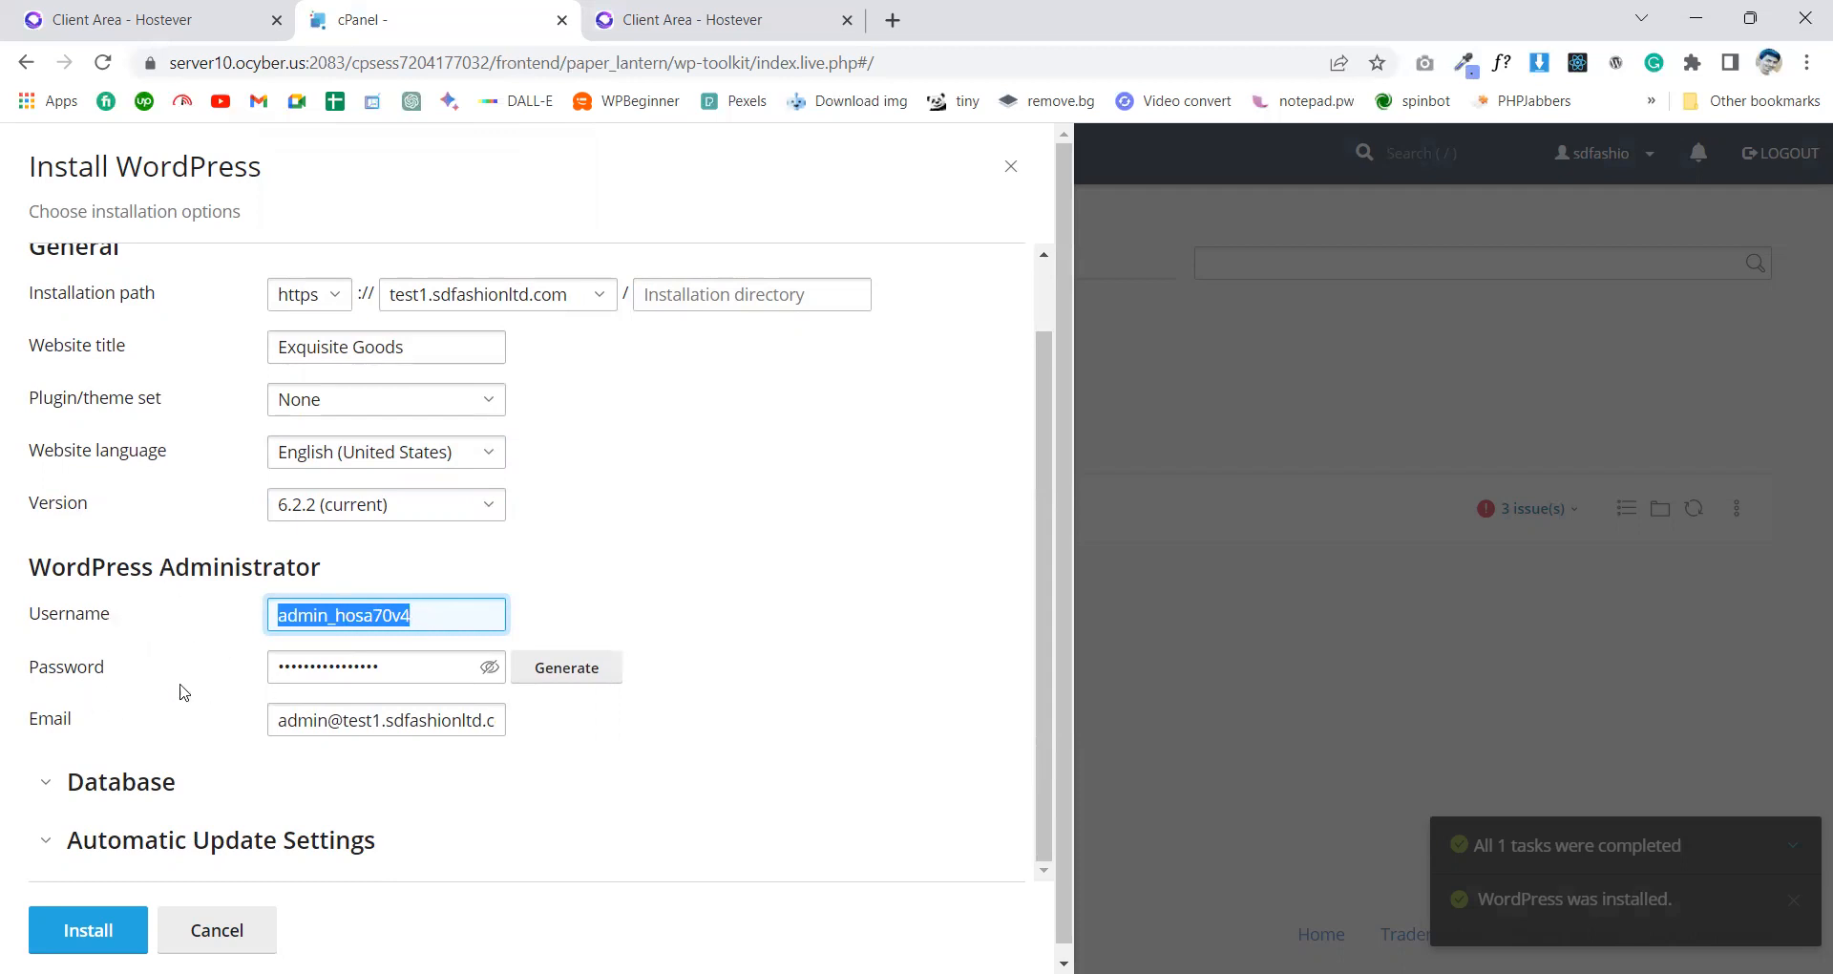
double_click(425, 665)
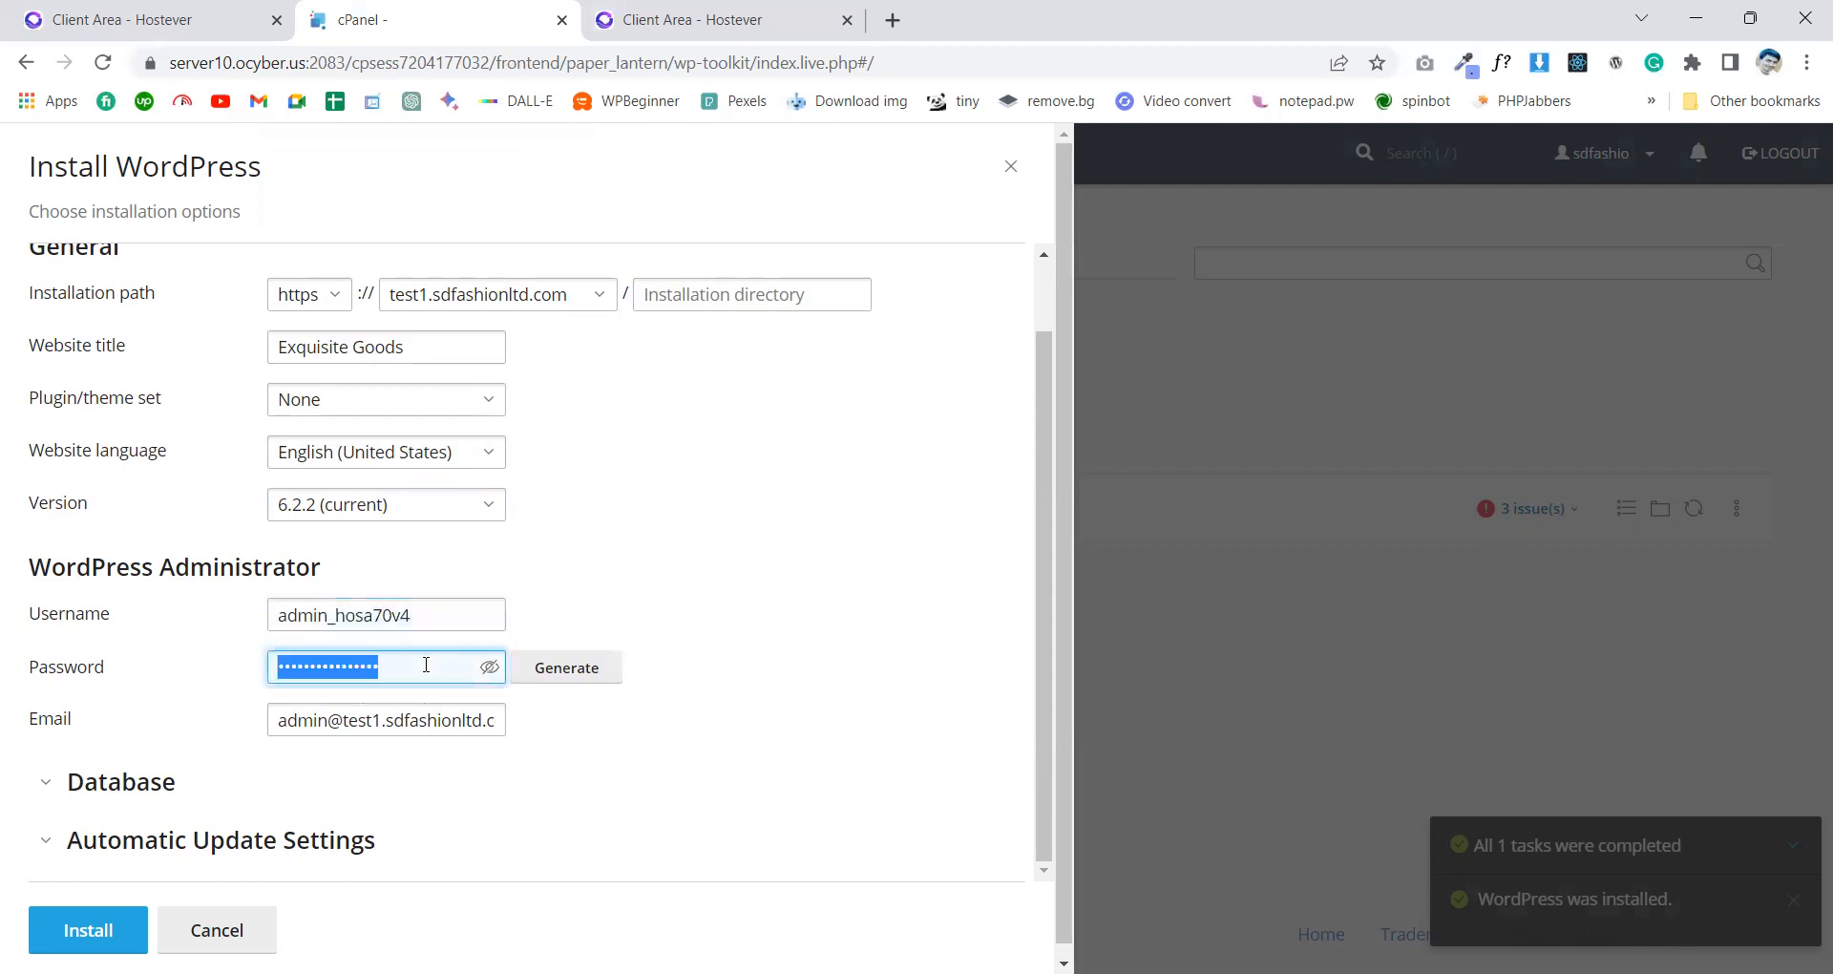
key(ctrl+v)
click(224, 706)
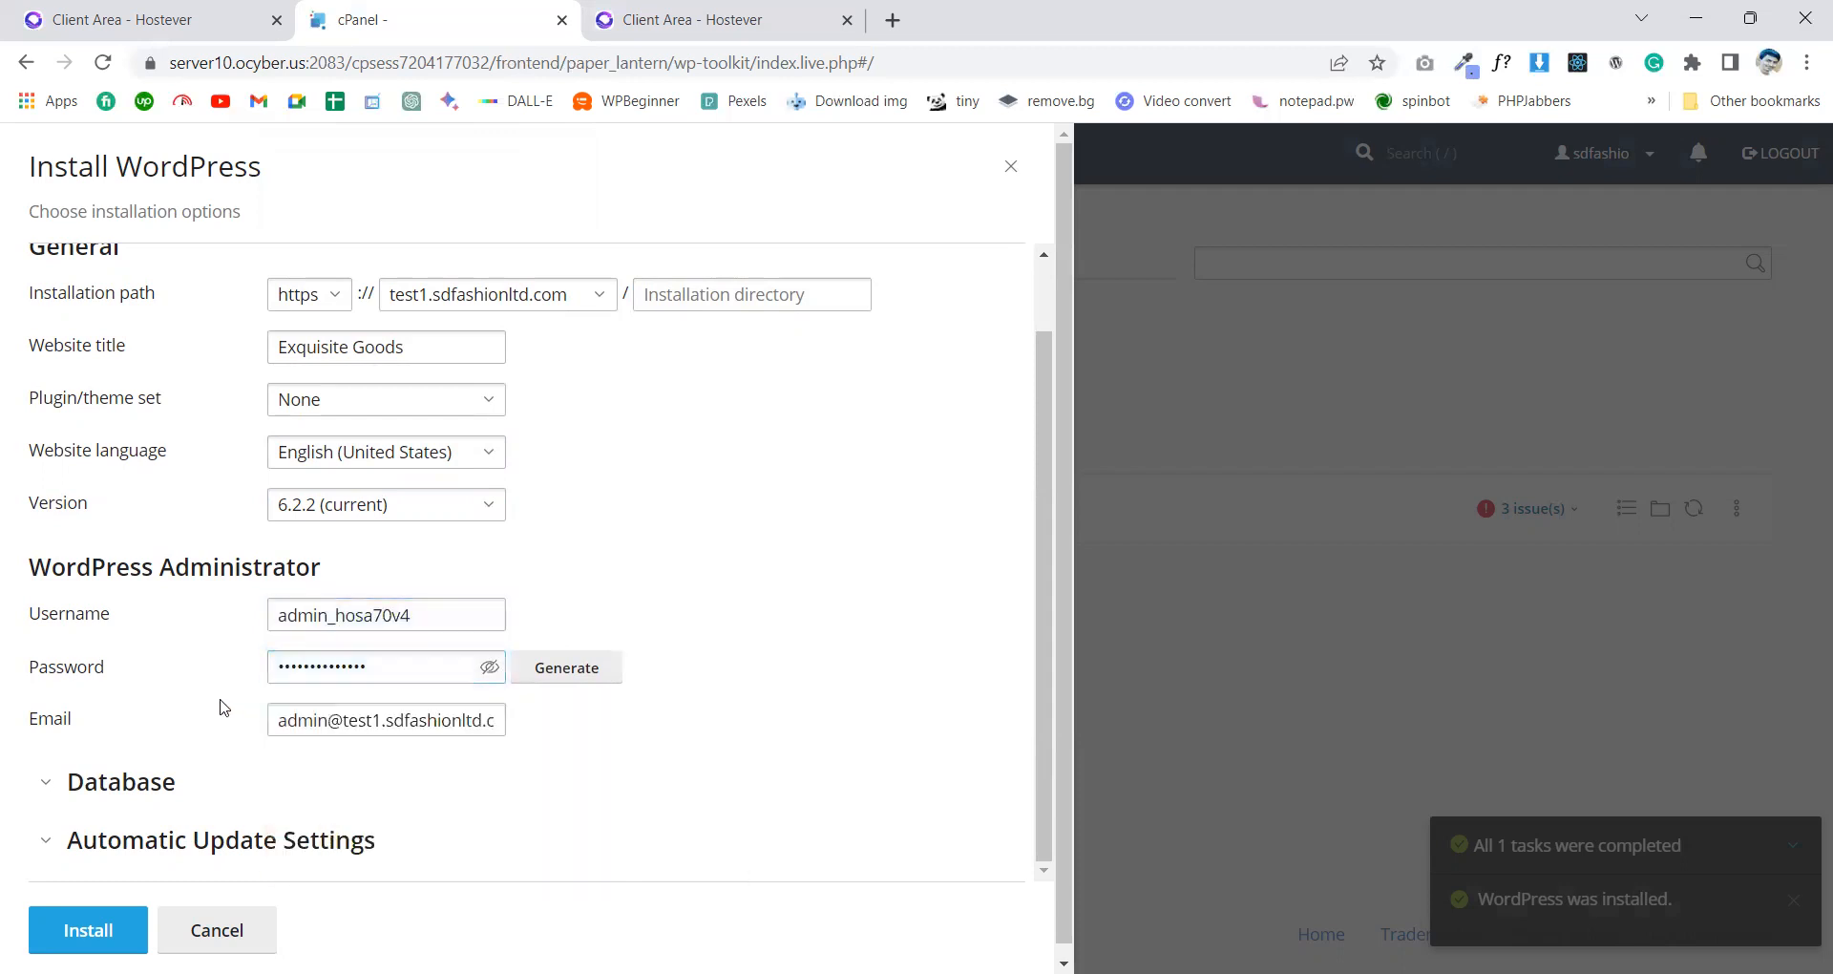
drag(276, 721, 506, 728)
triple_click(391, 723)
Expand the database settings and set the database name after the account prefix to test_one.
scroll(175, 663, down, 1)
click(144, 769)
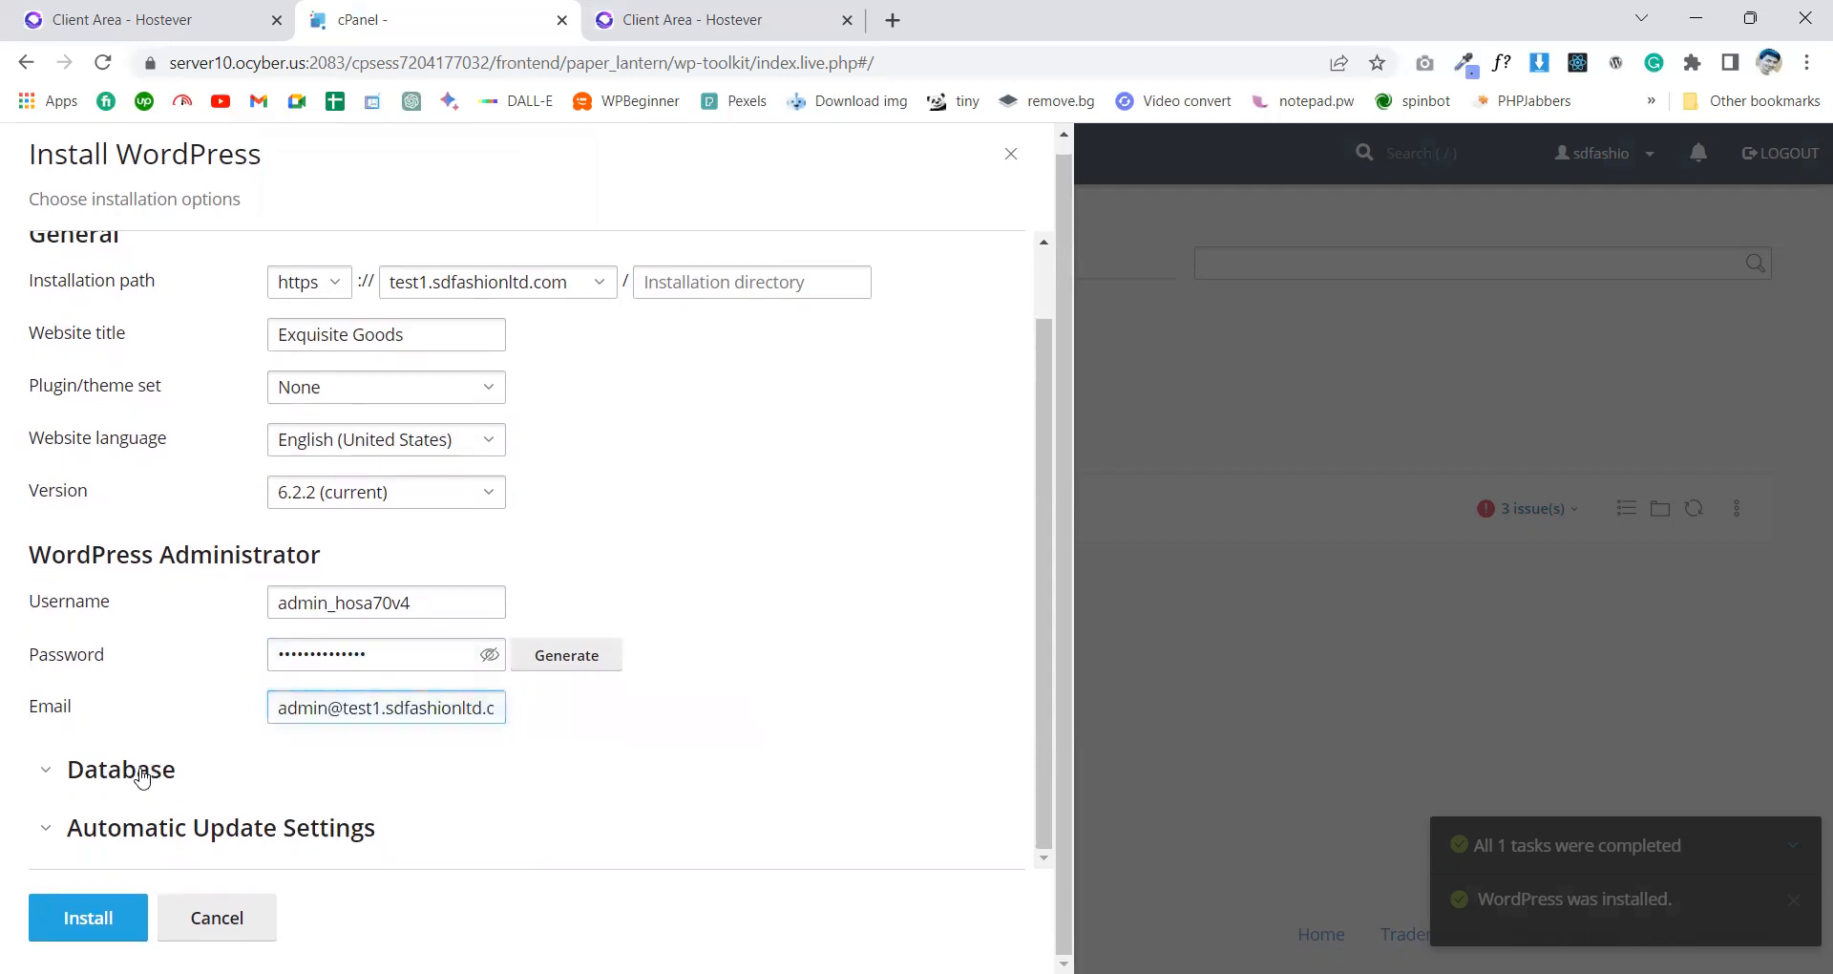
scroll(204, 618, down, 2)
double_click(401, 607)
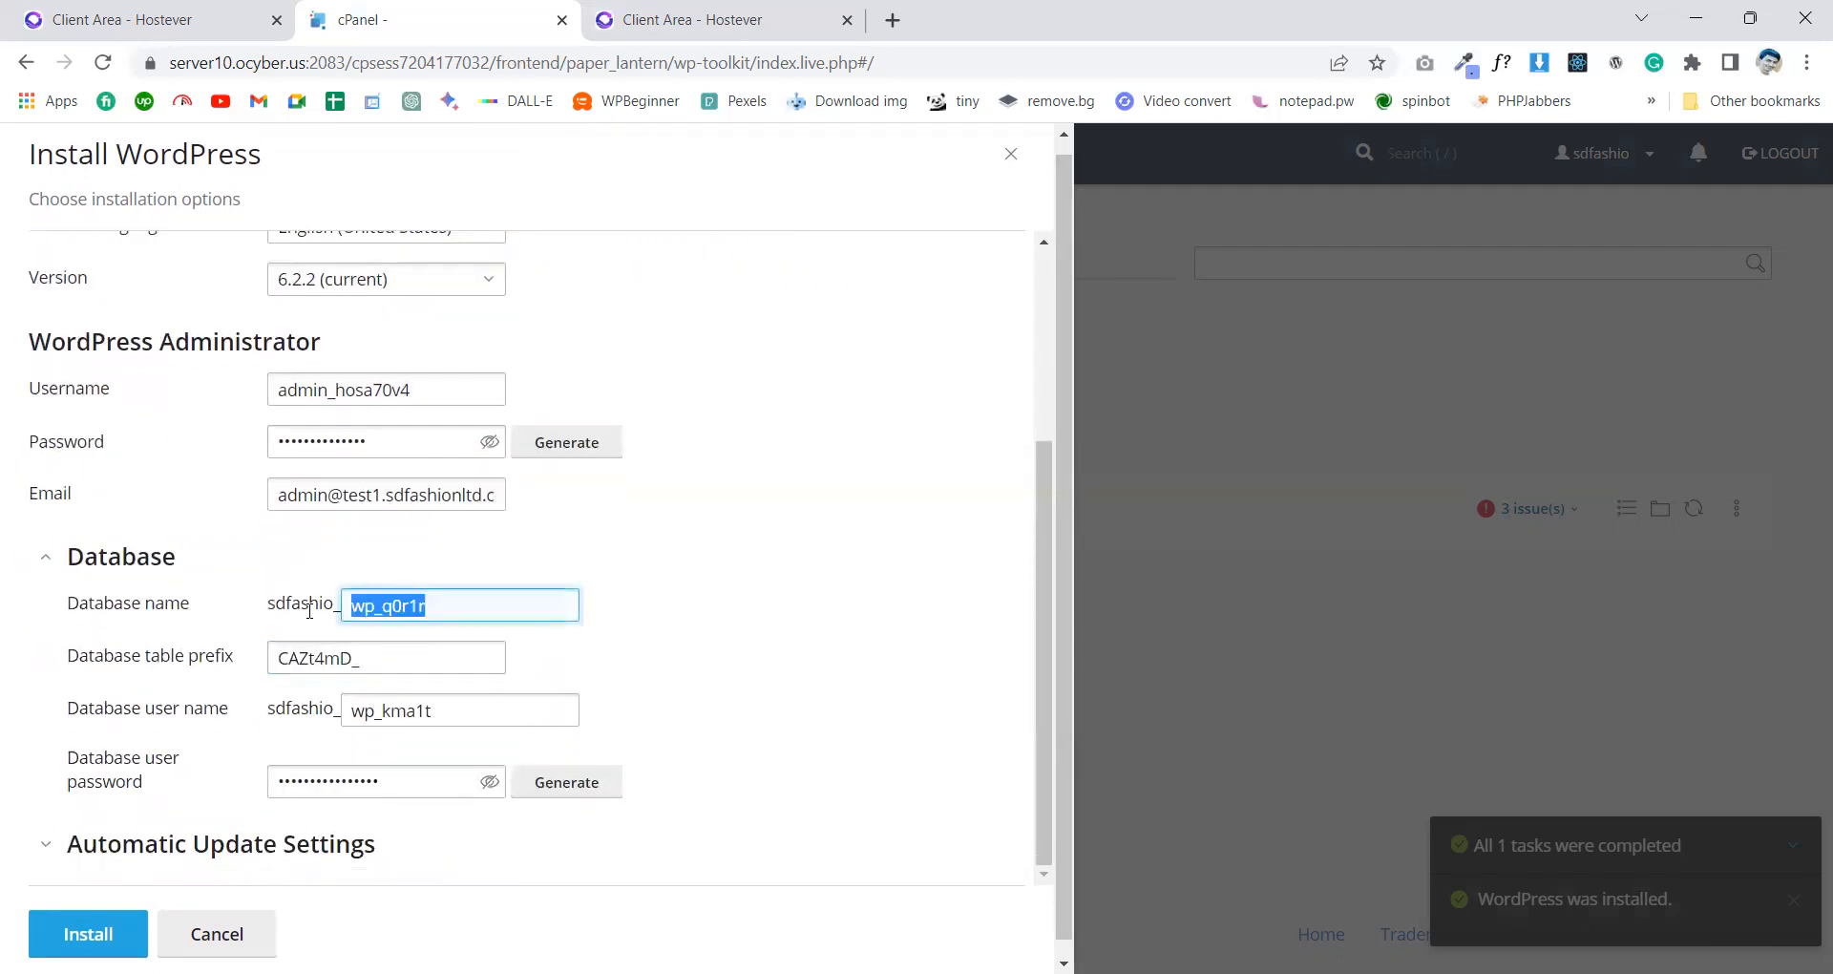
text(test_one)
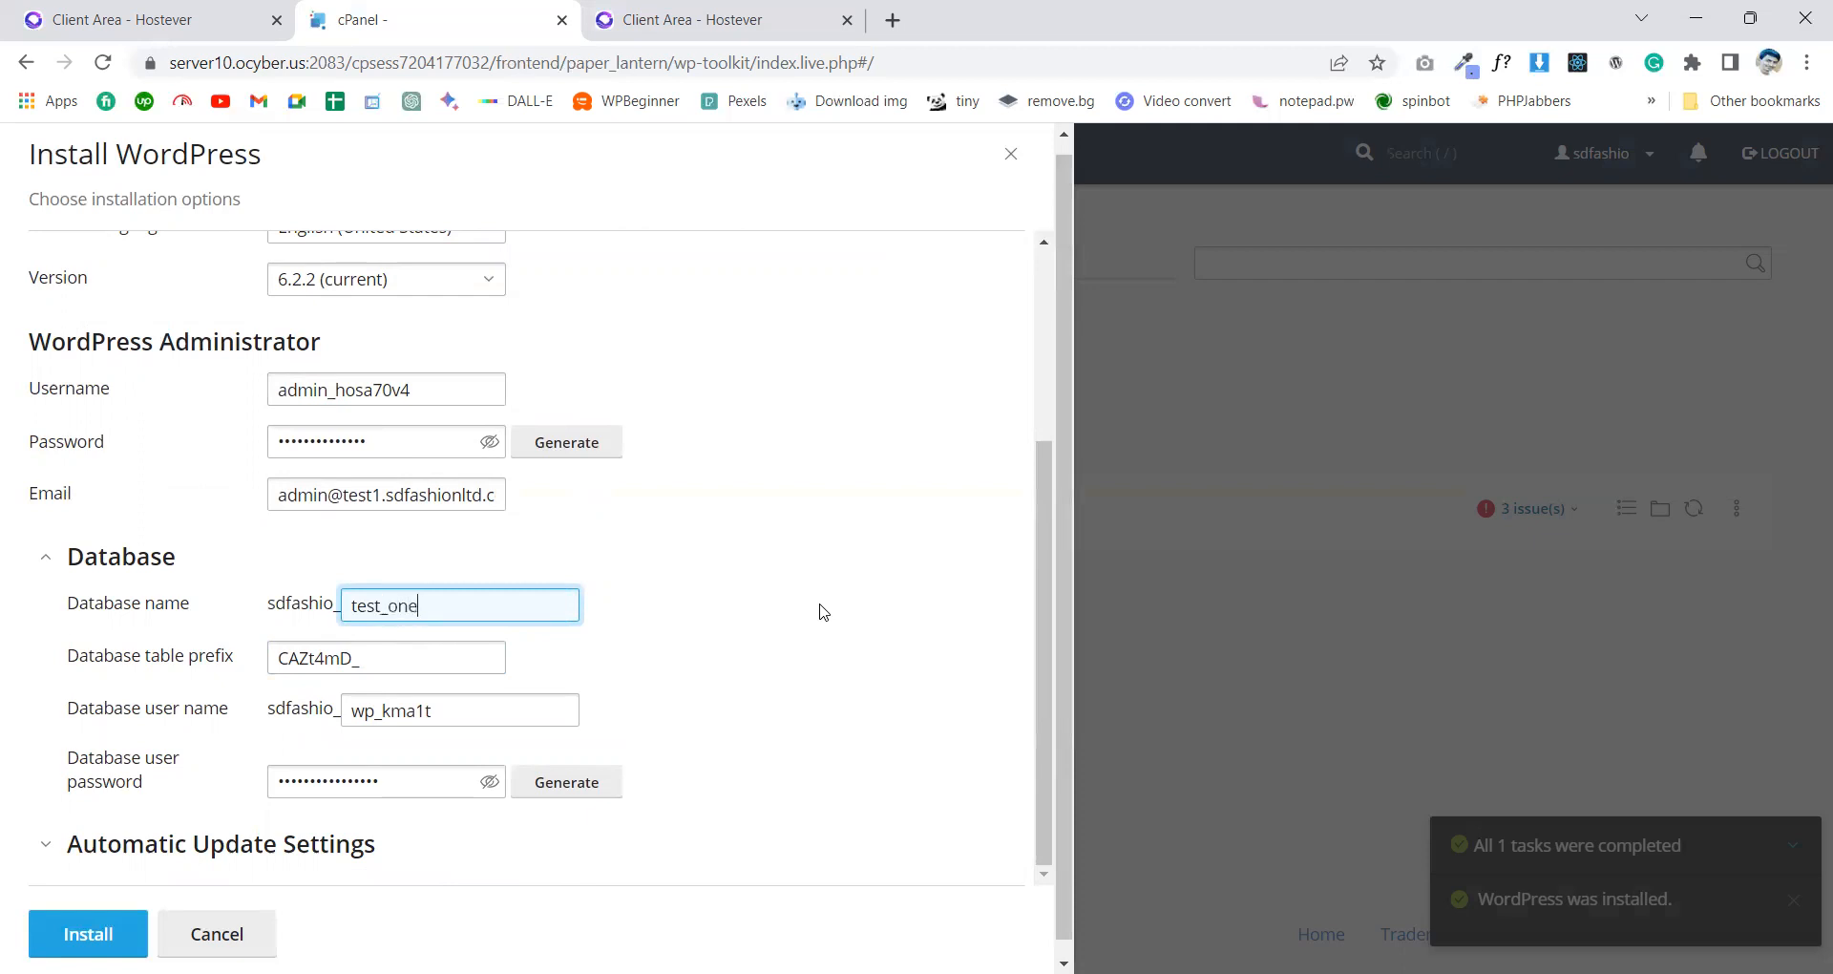
key(Tab)
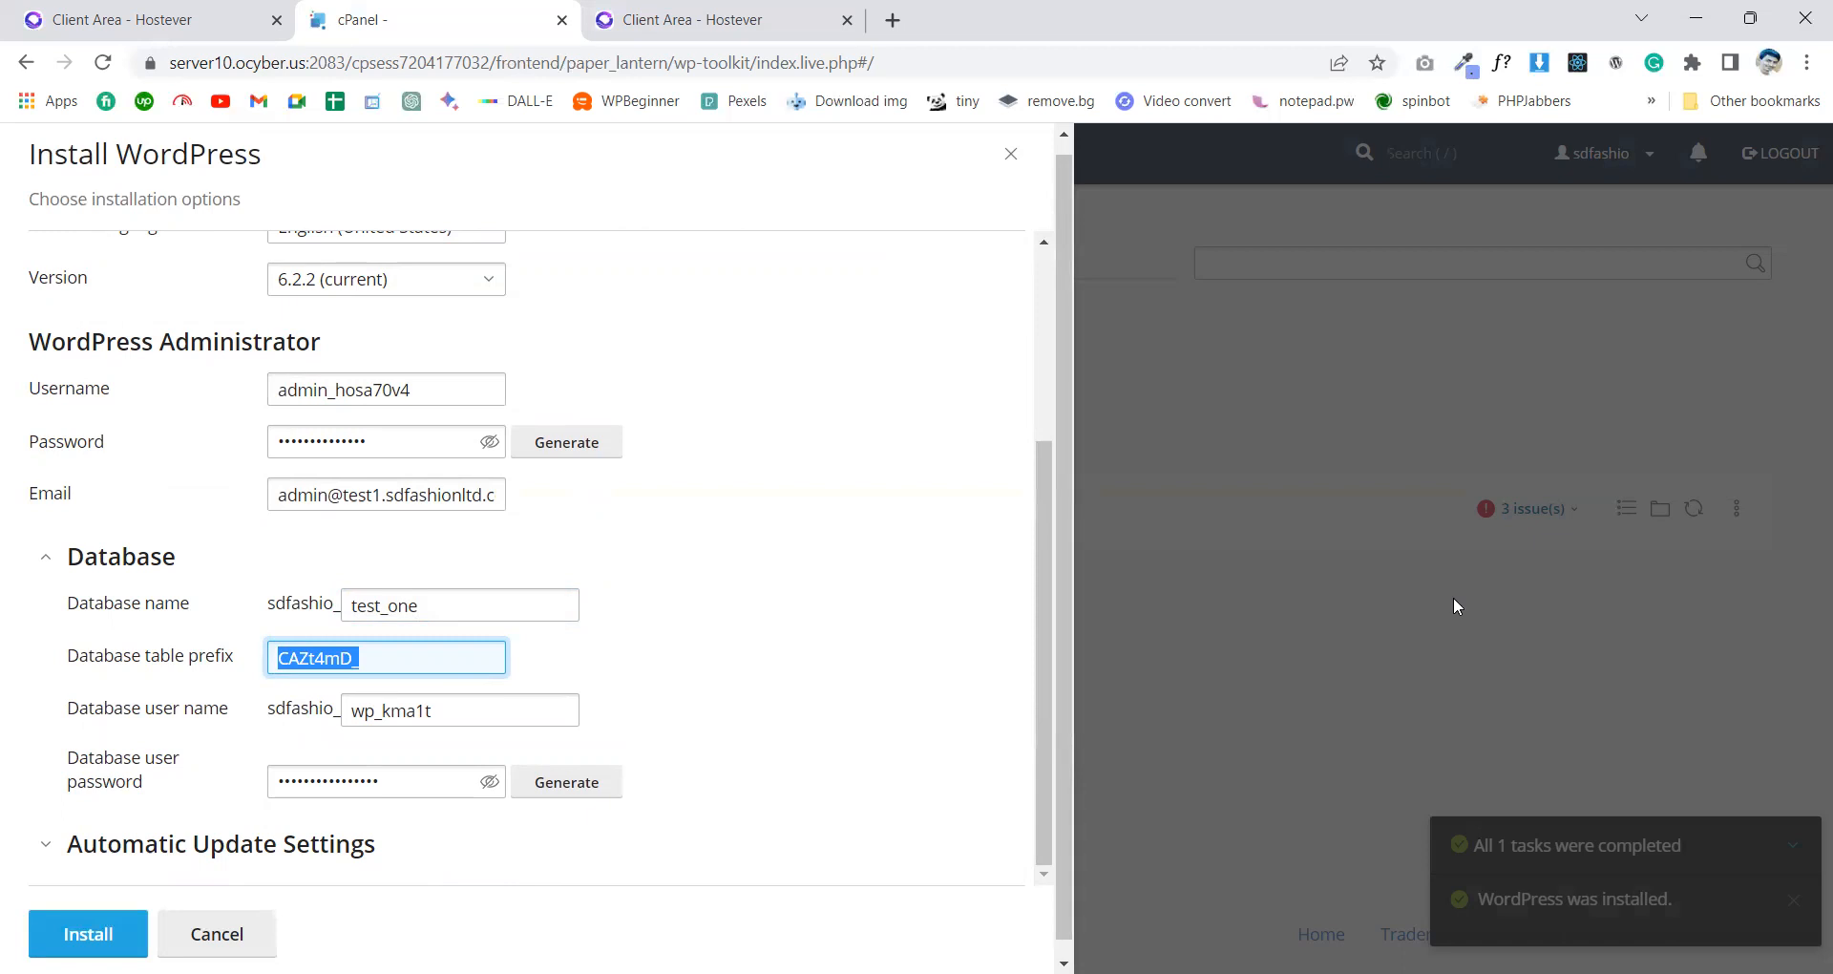
click(434, 611)
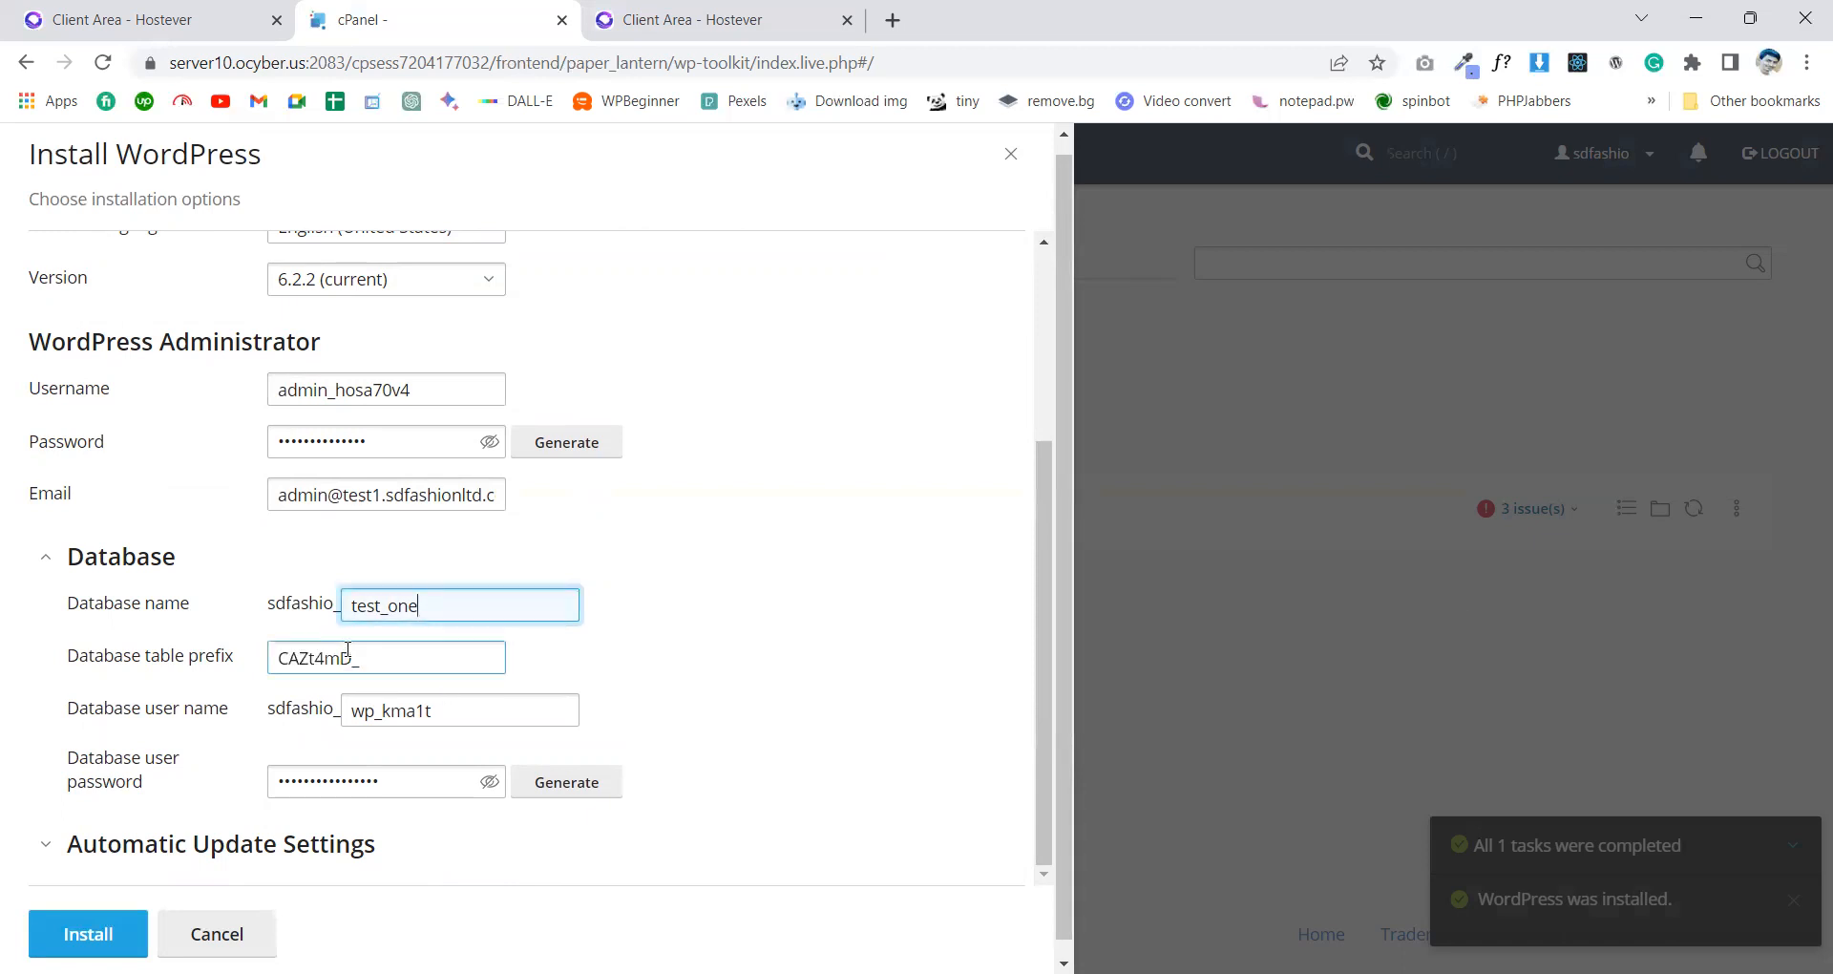
Copy the database name test_one and set it as the database user name after the account prefix.
drag(351, 655, 275, 669)
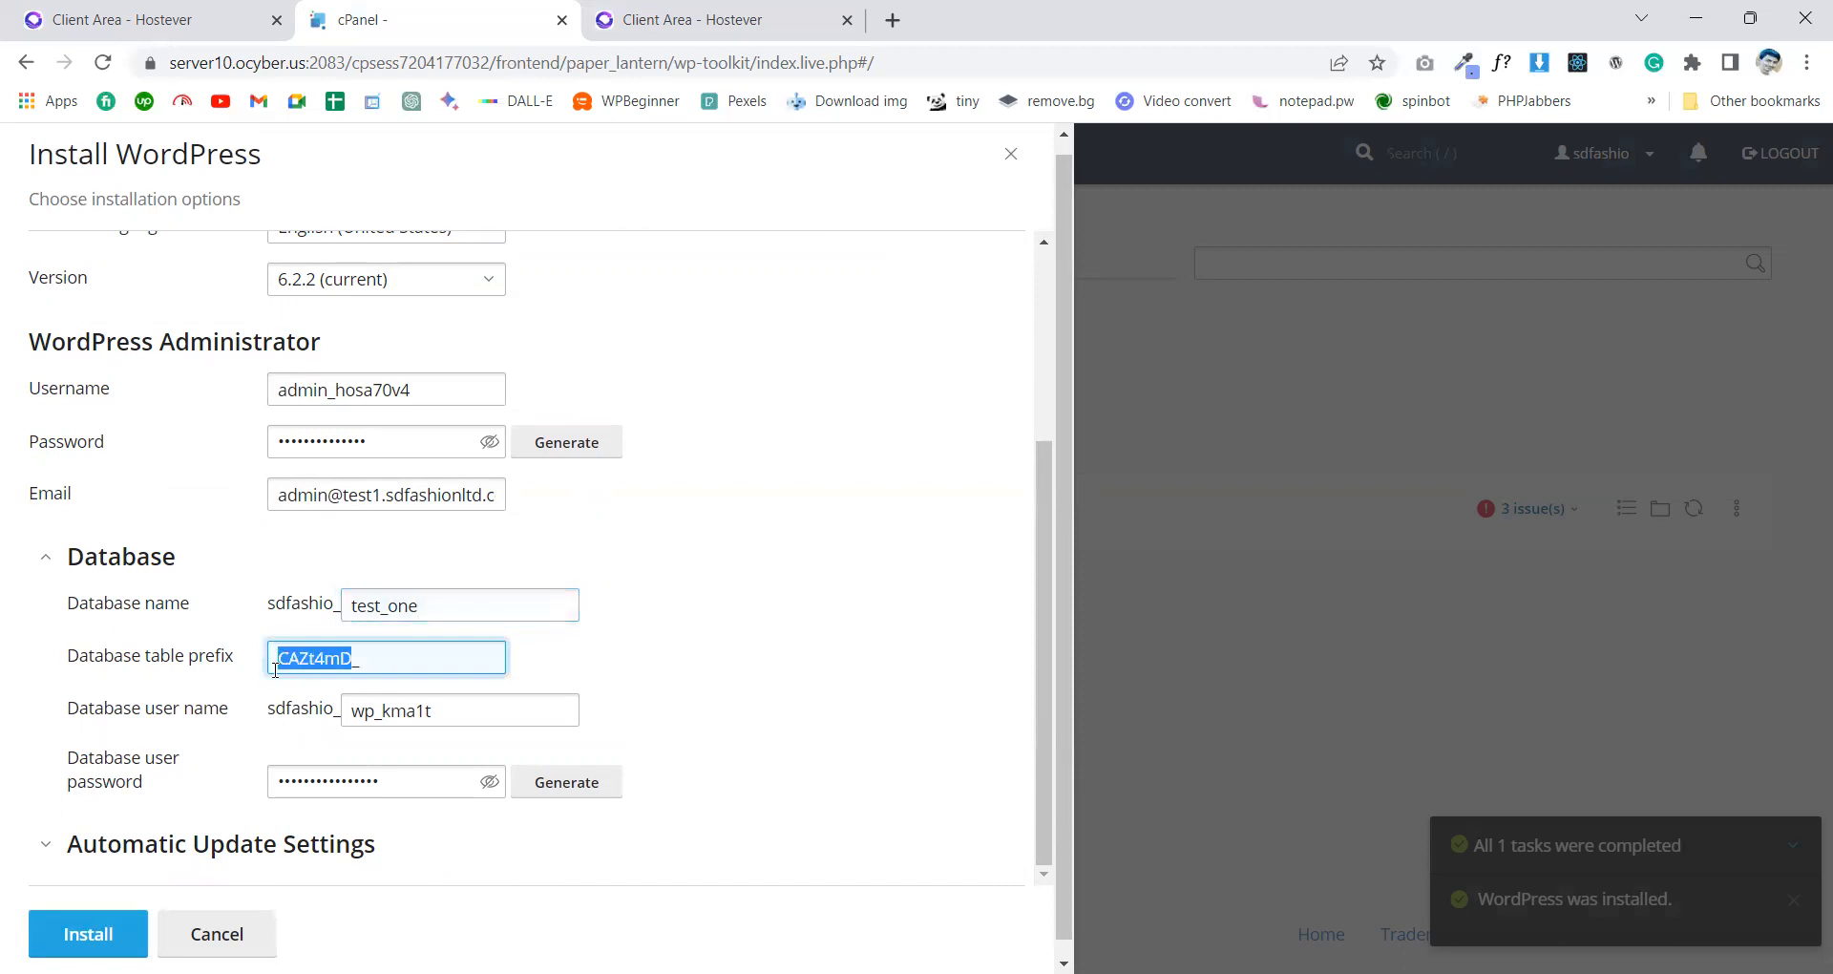
click(414, 664)
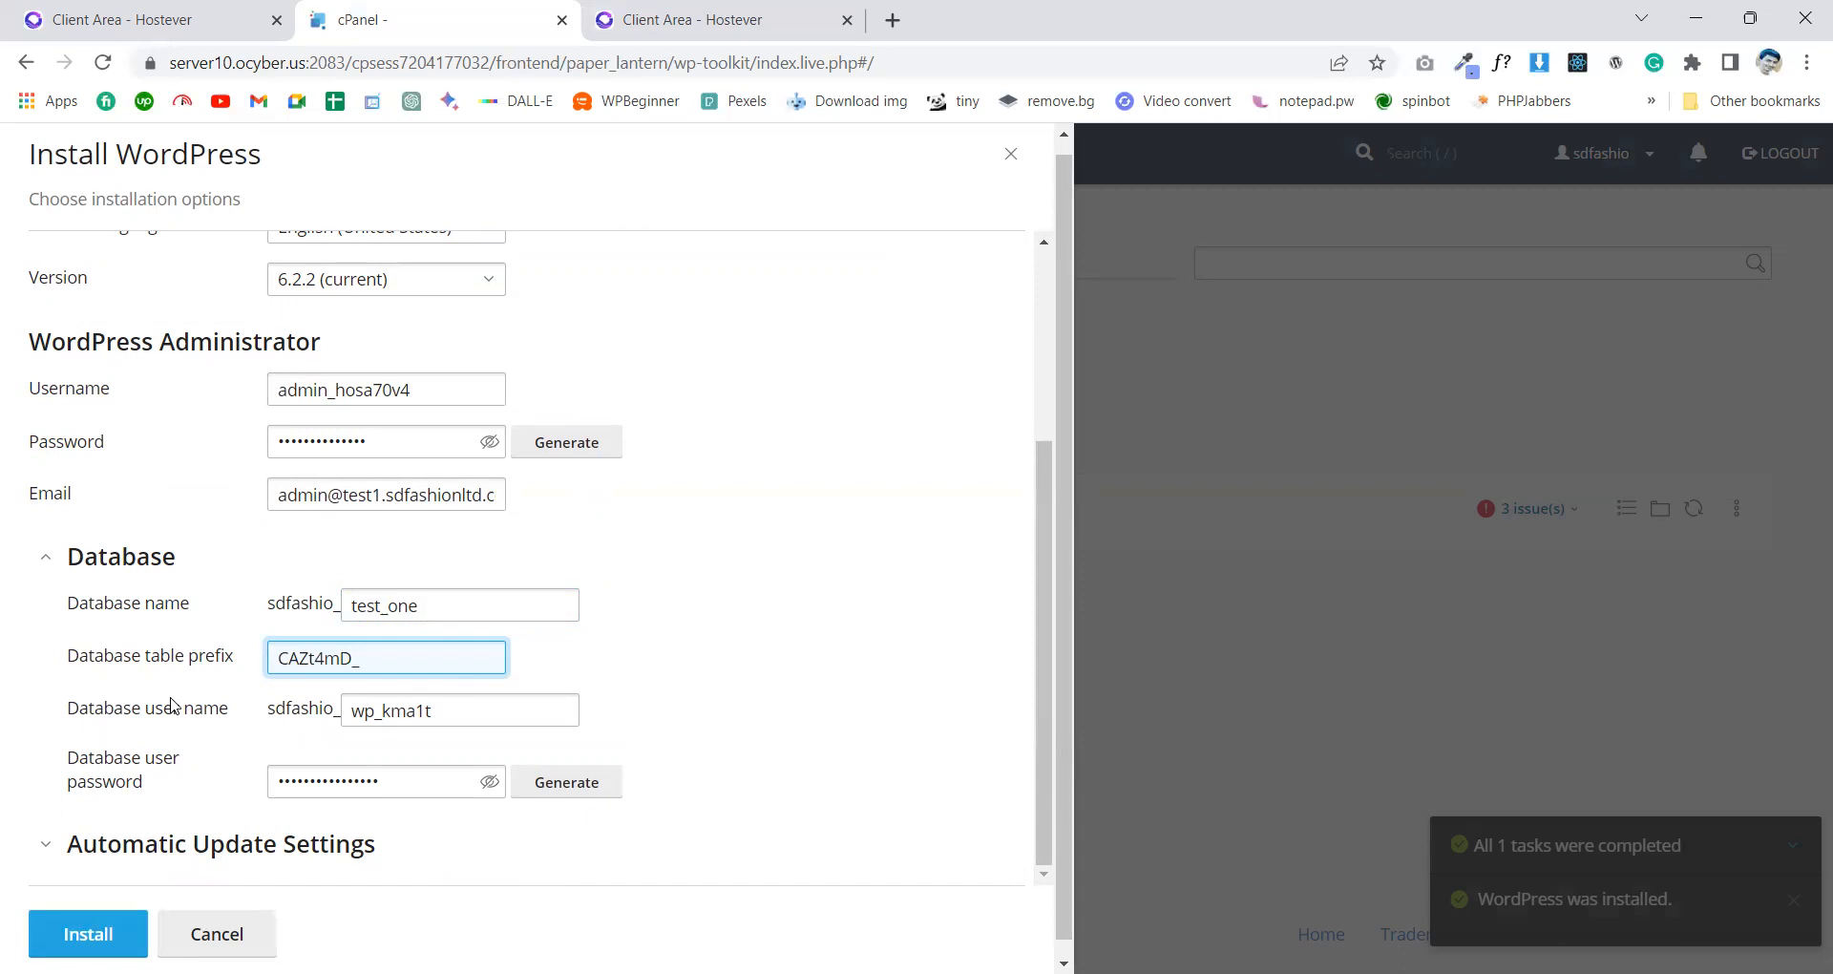
scroll(177, 704, down, 1)
drag(433, 589, 332, 598)
key(ctrl+c)
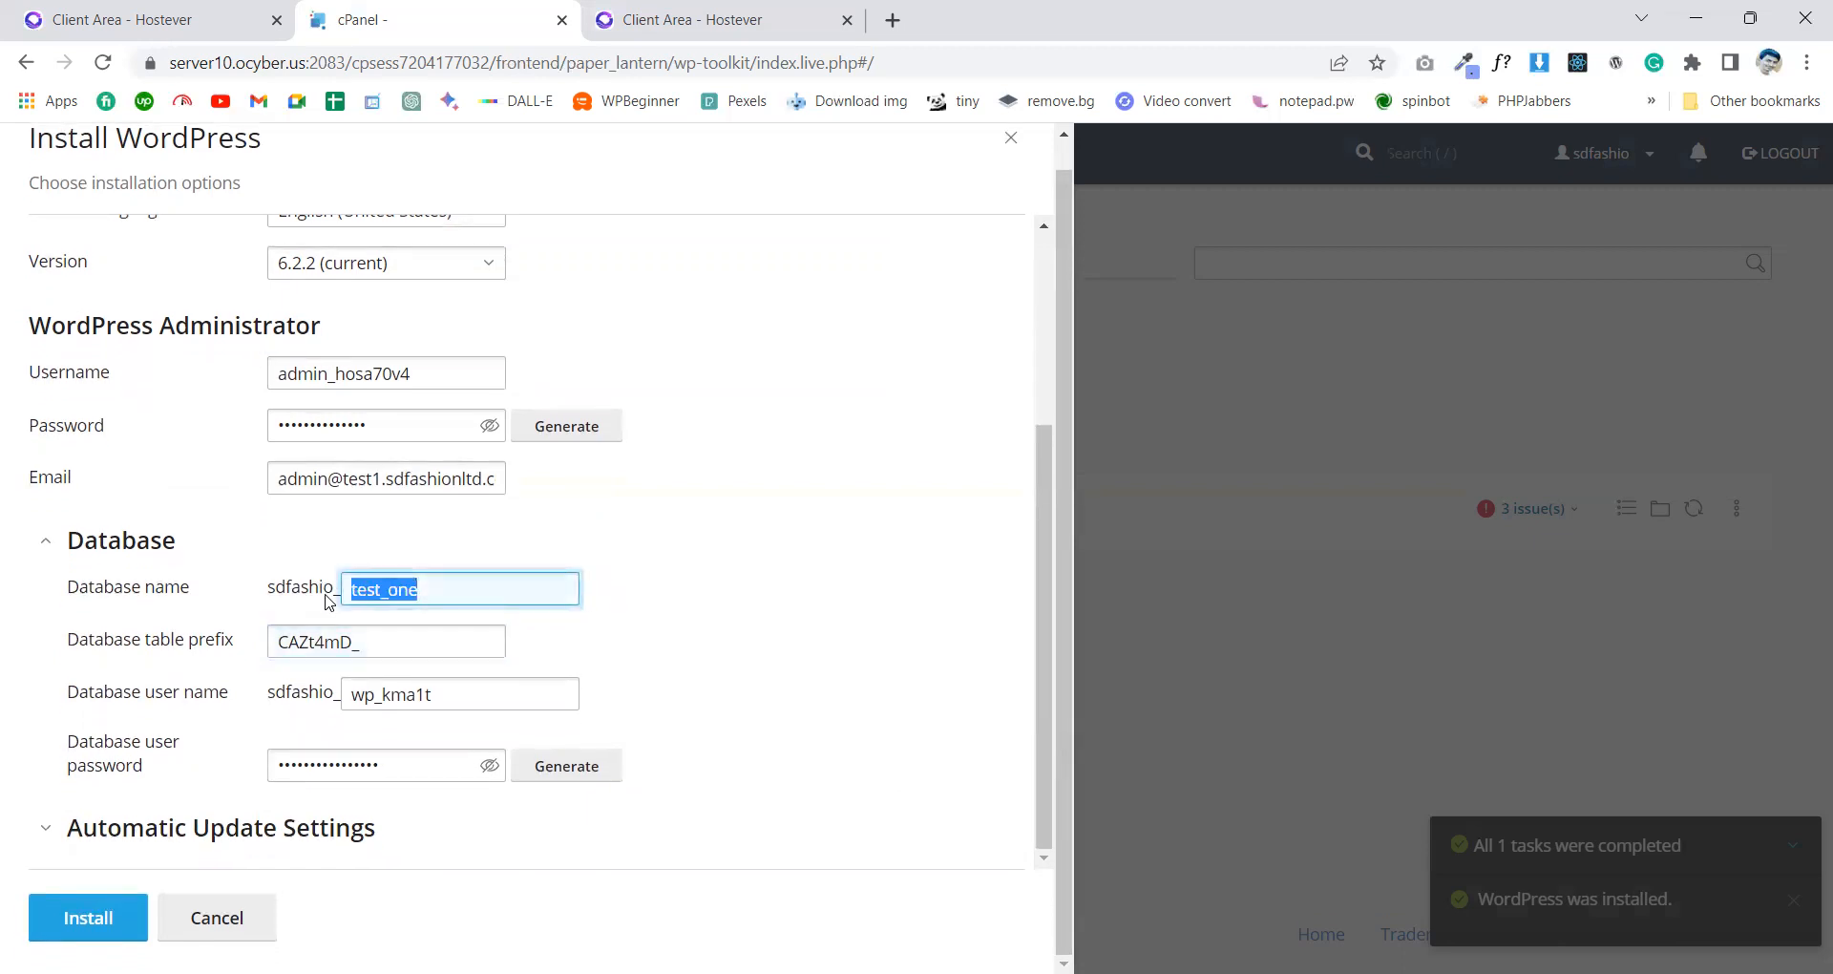
drag(437, 702, 336, 711)
key(ctrl+v)
Replace the generated database user password with the custom password.
drag(406, 769, 239, 772)
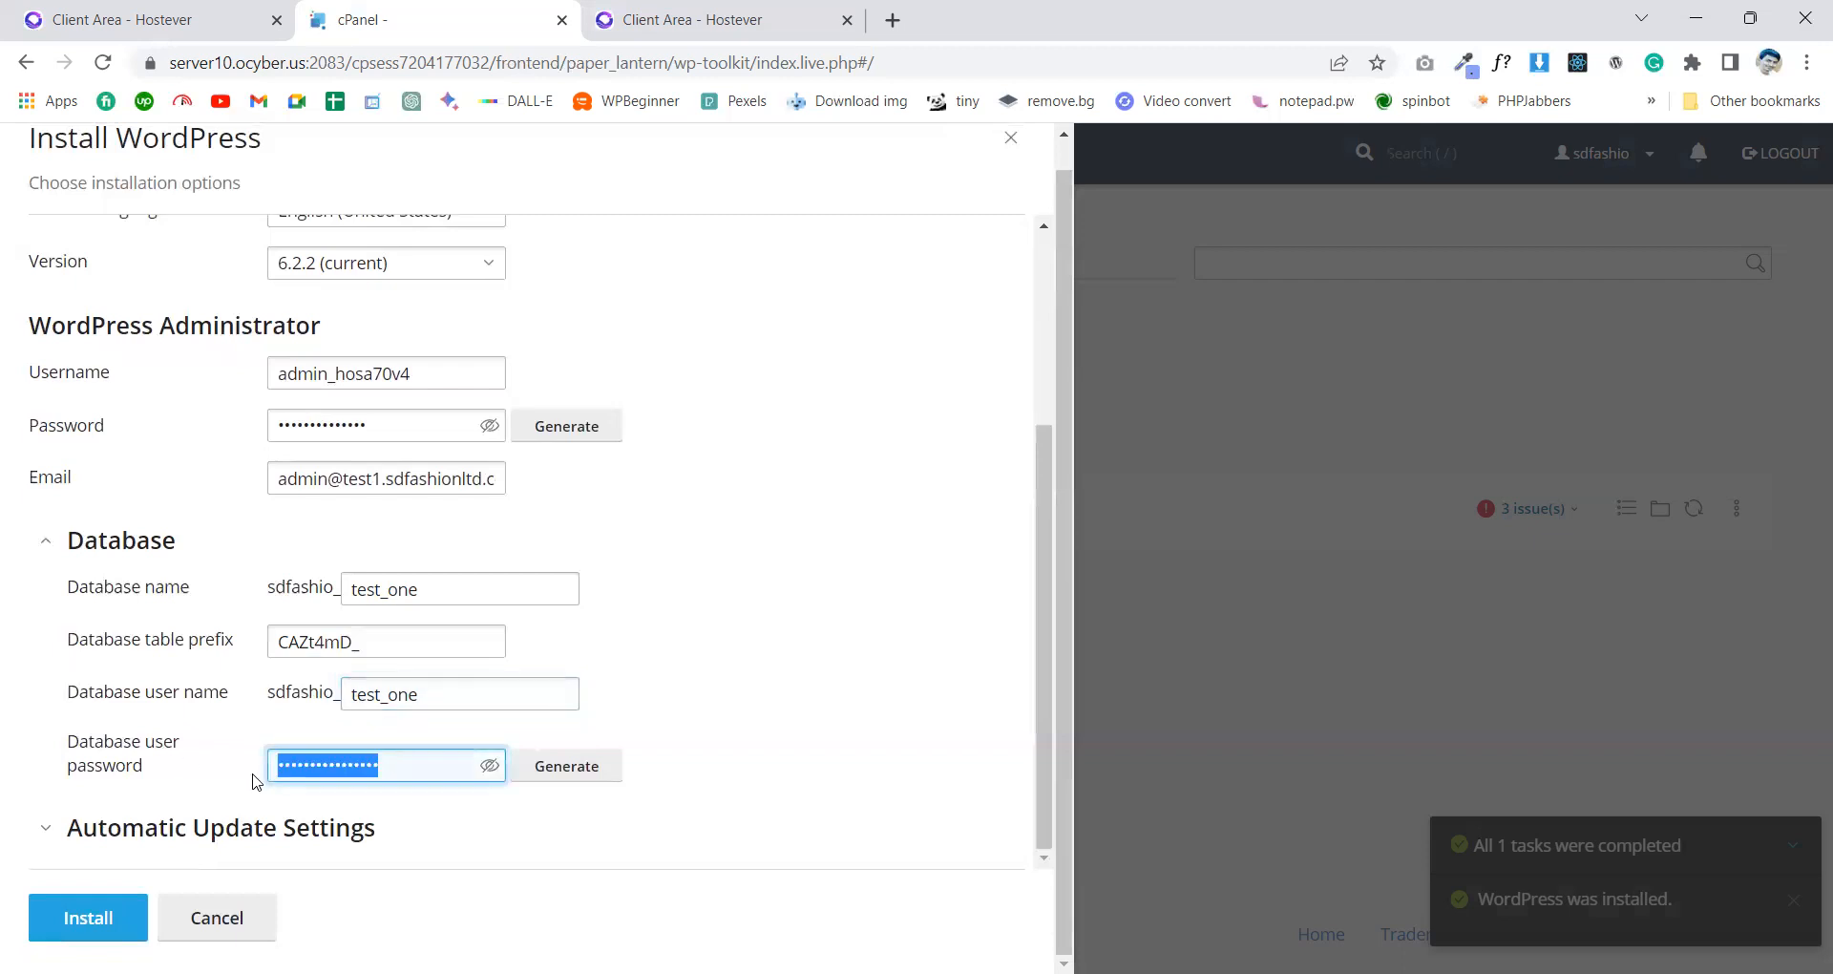
drag(416, 374, 247, 413)
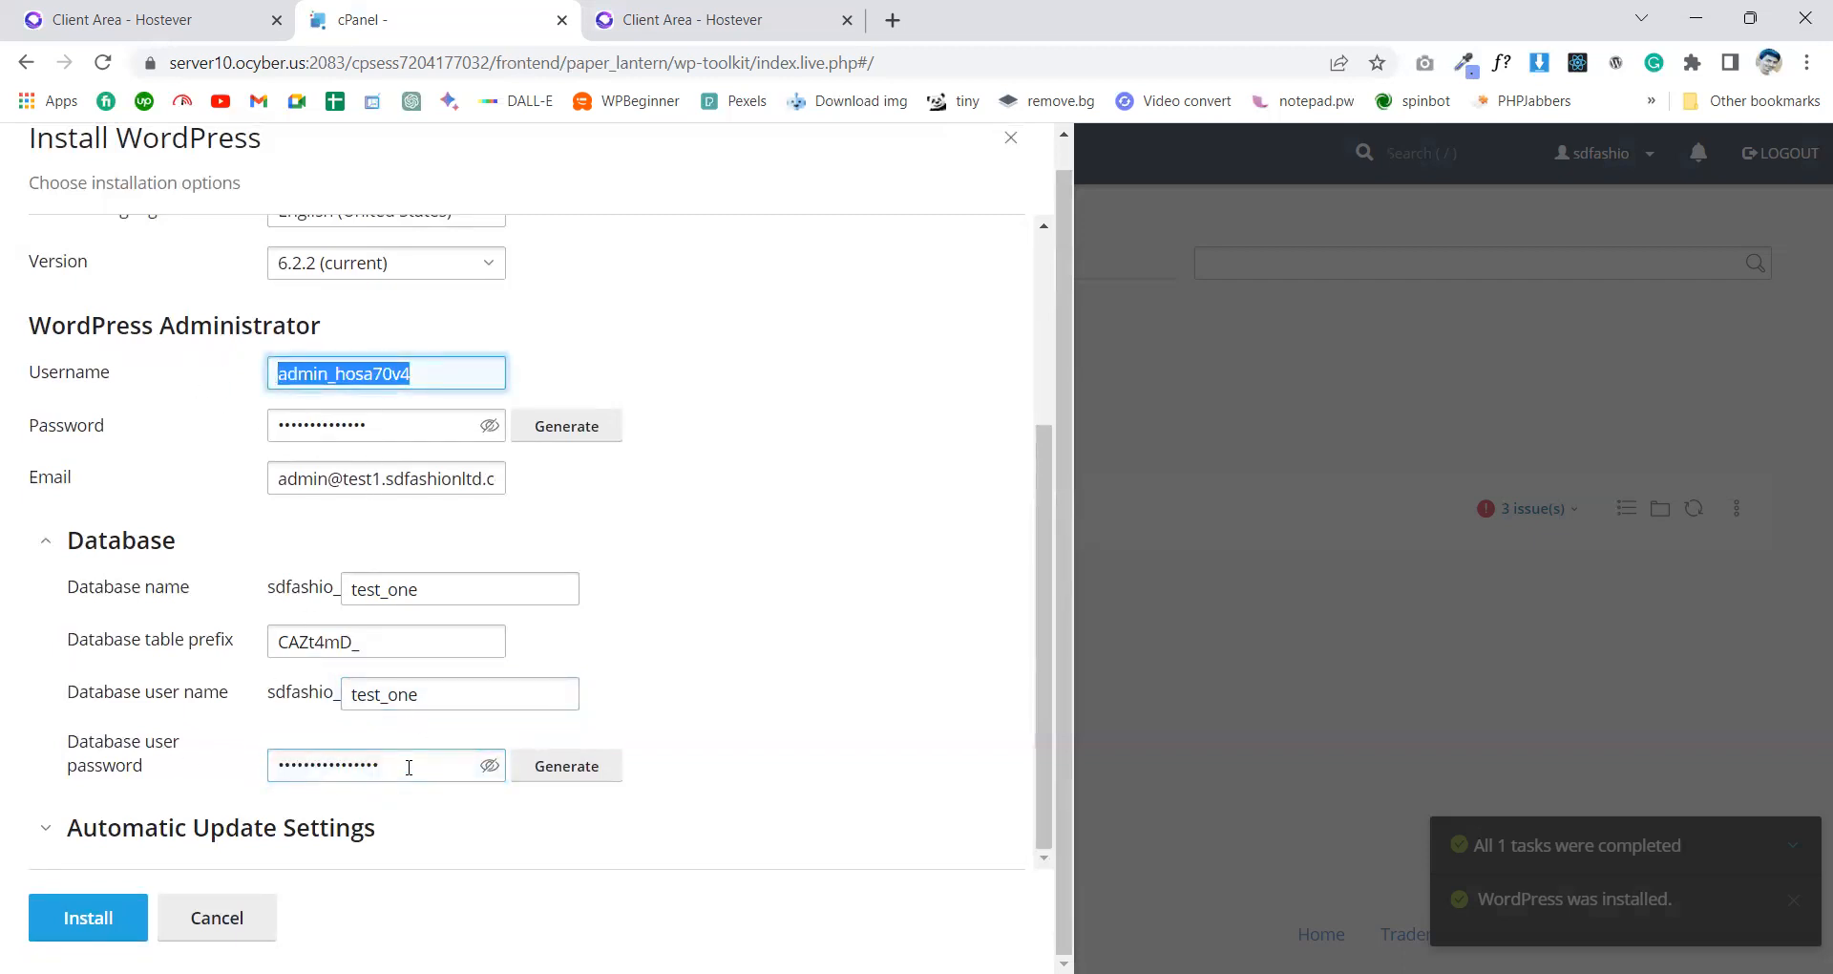
double_click(409, 768)
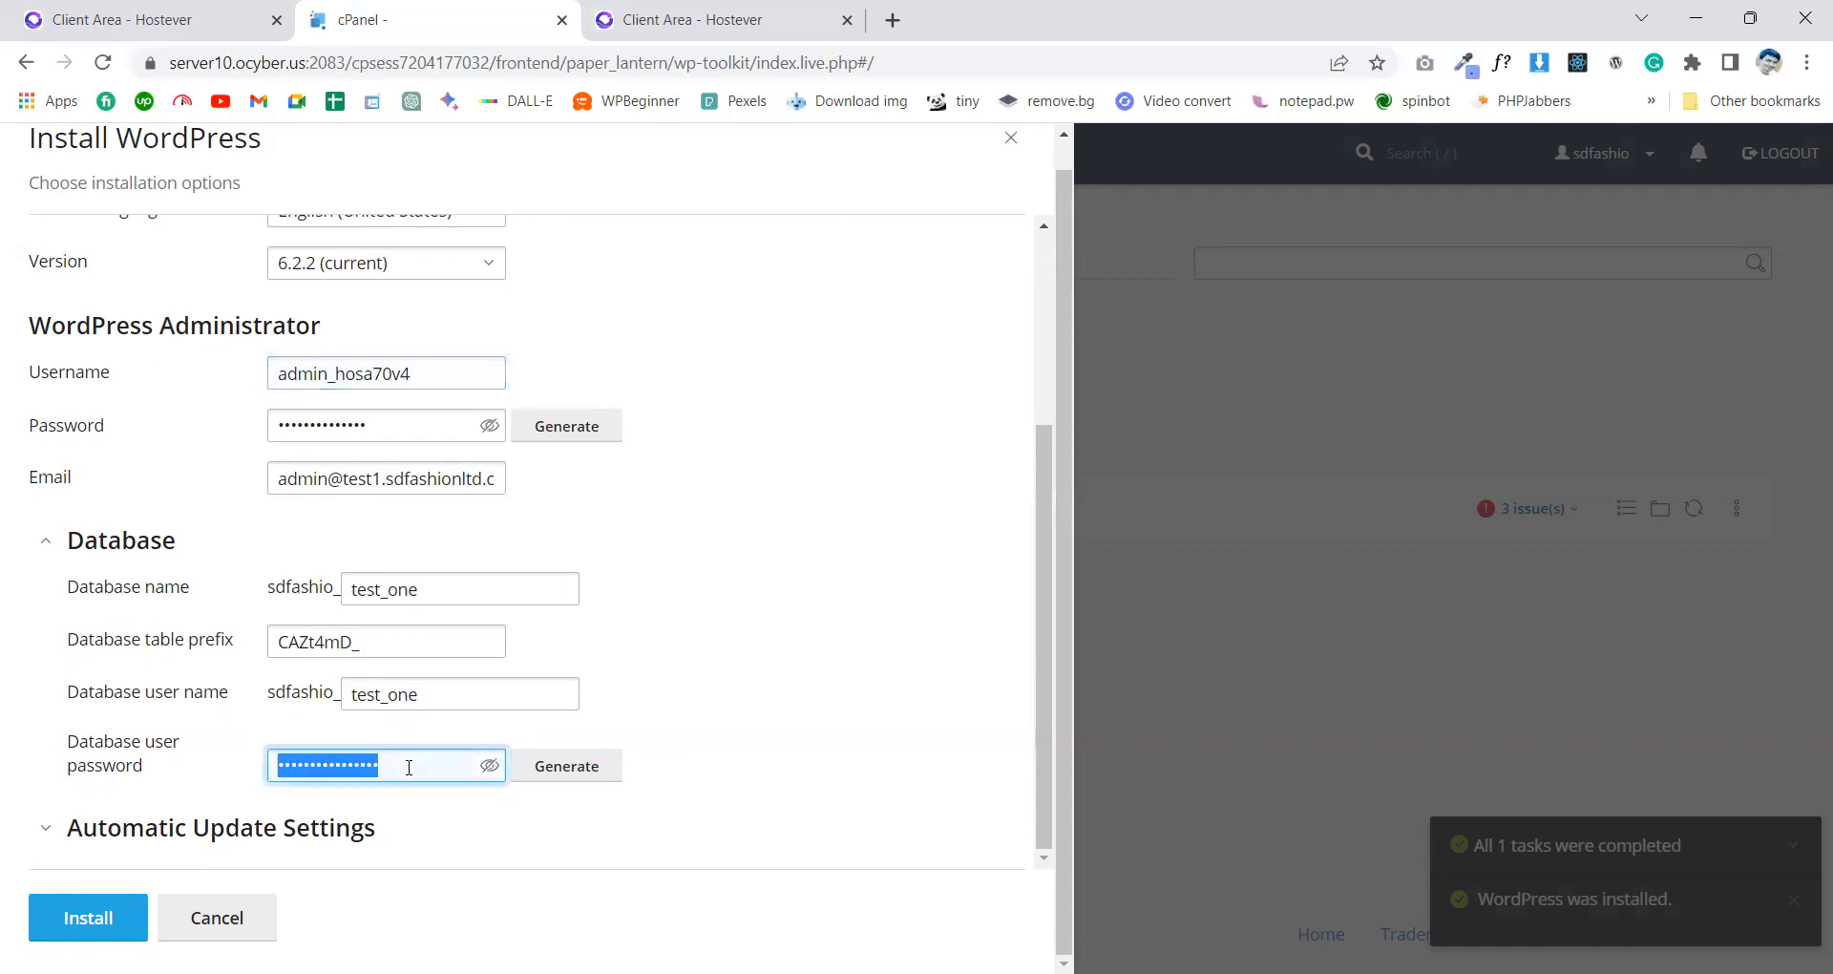
key(ctrl+v)
click(440, 866)
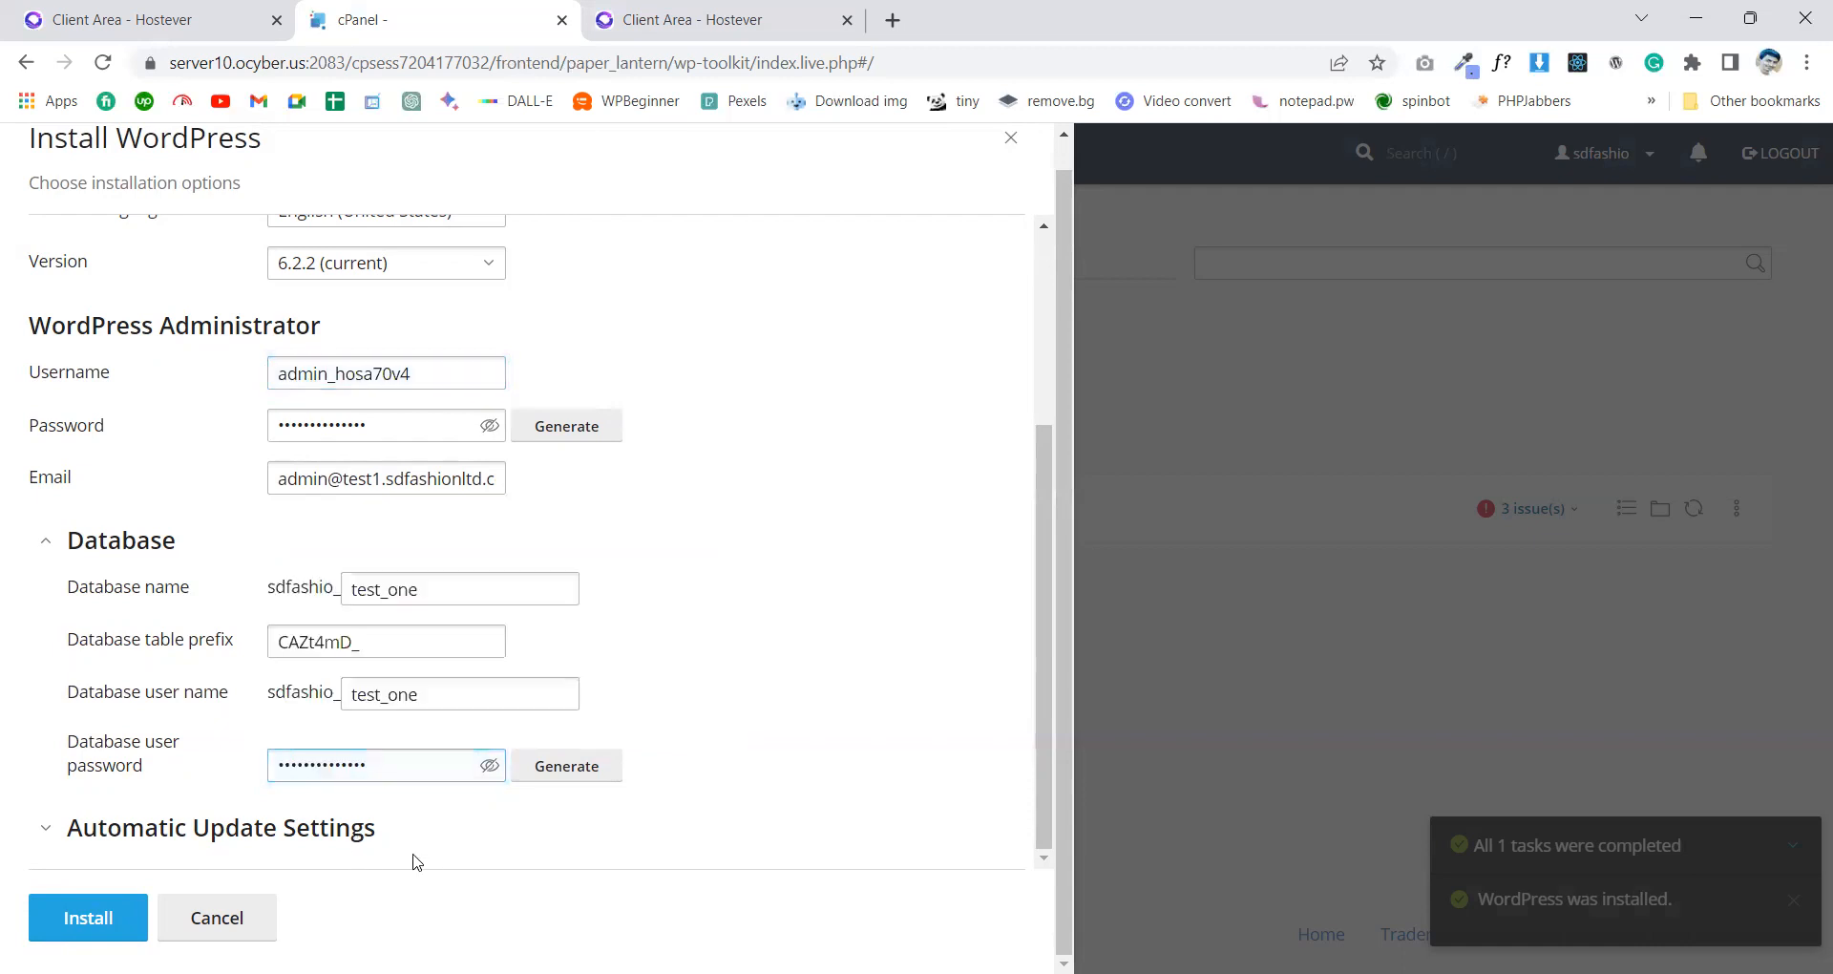
Expand the automatic update settings and review the WordPress, plugin and theme update options along with the rest of the installation form.
click(82, 836)
scroll(344, 435, down, 7)
scroll(344, 434, up, 1)
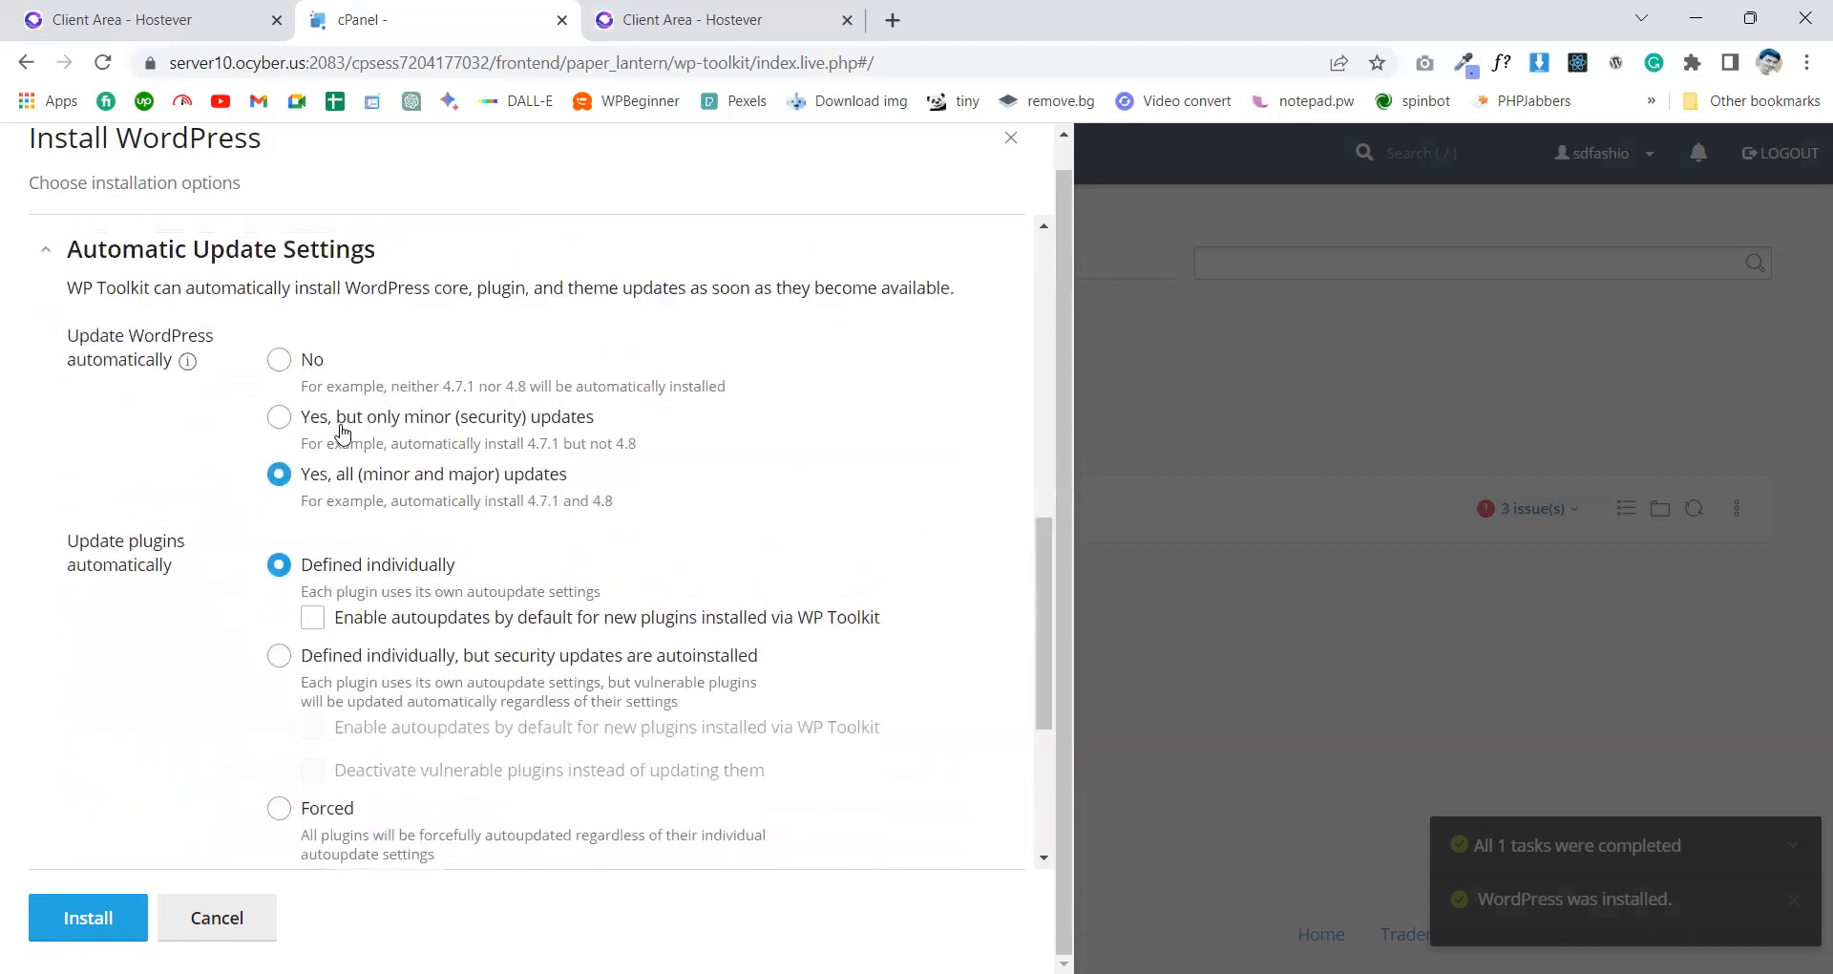
scroll(343, 434, up, 1)
scroll(121, 458, down, 5)
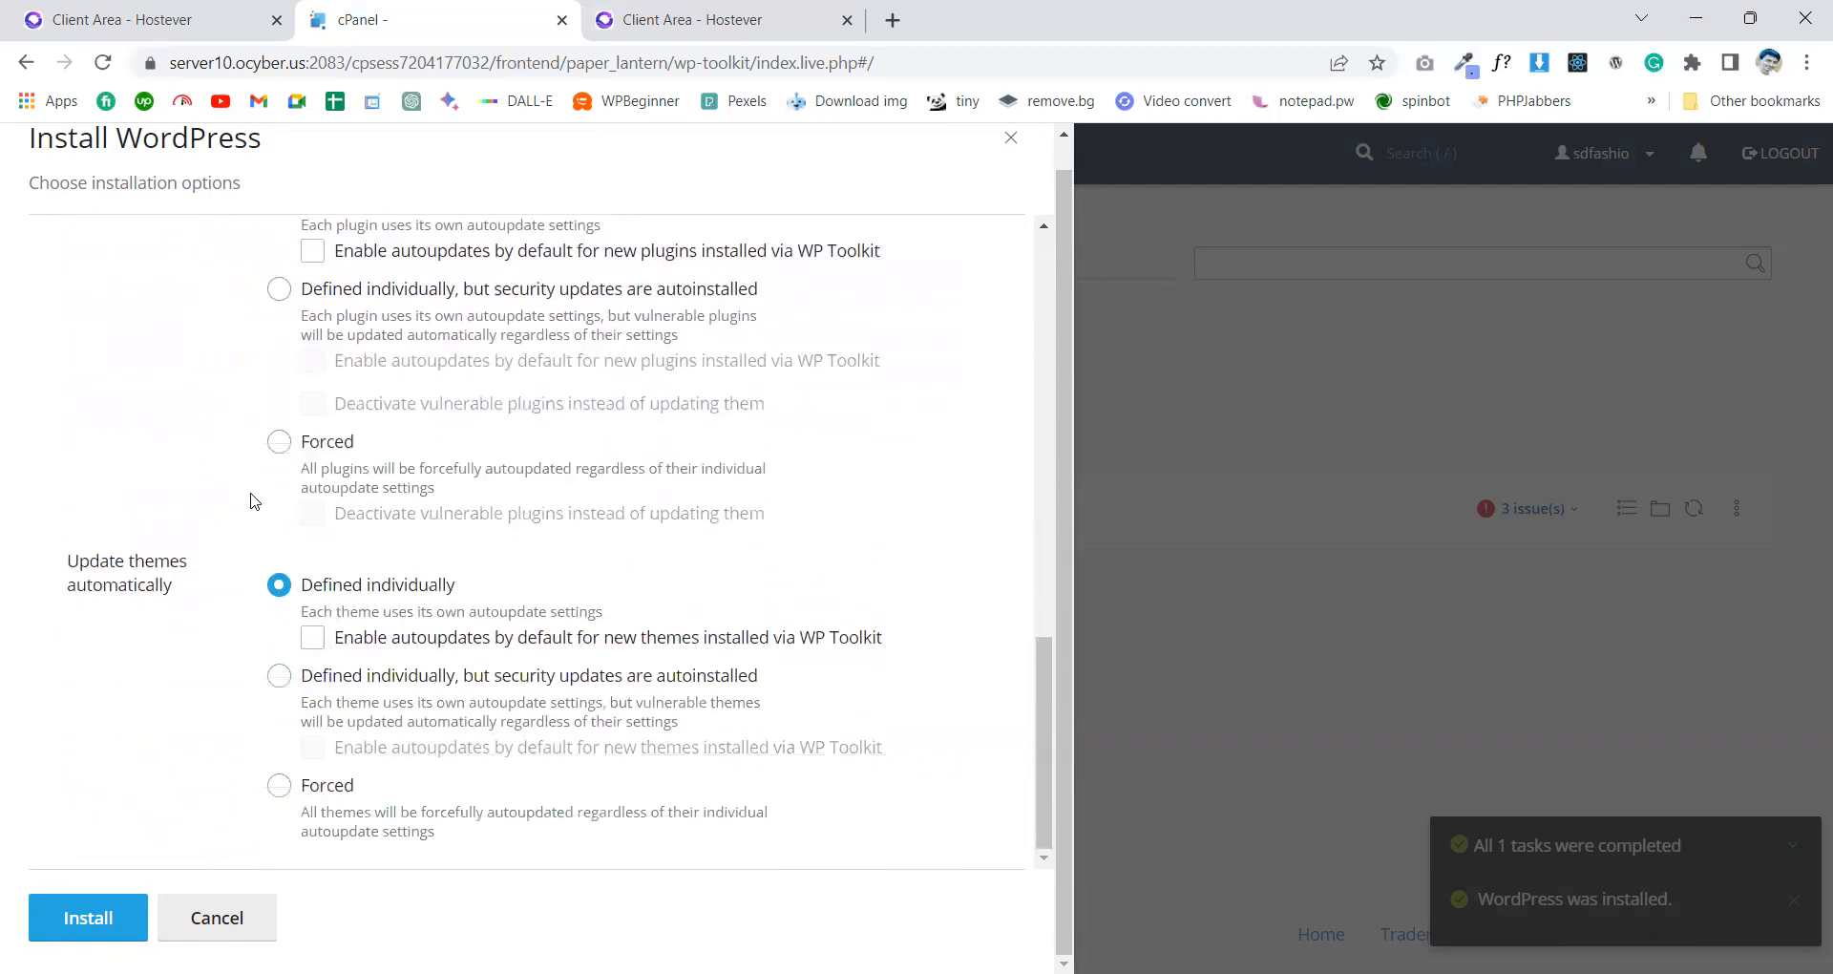
scroll(252, 503, up, 5)
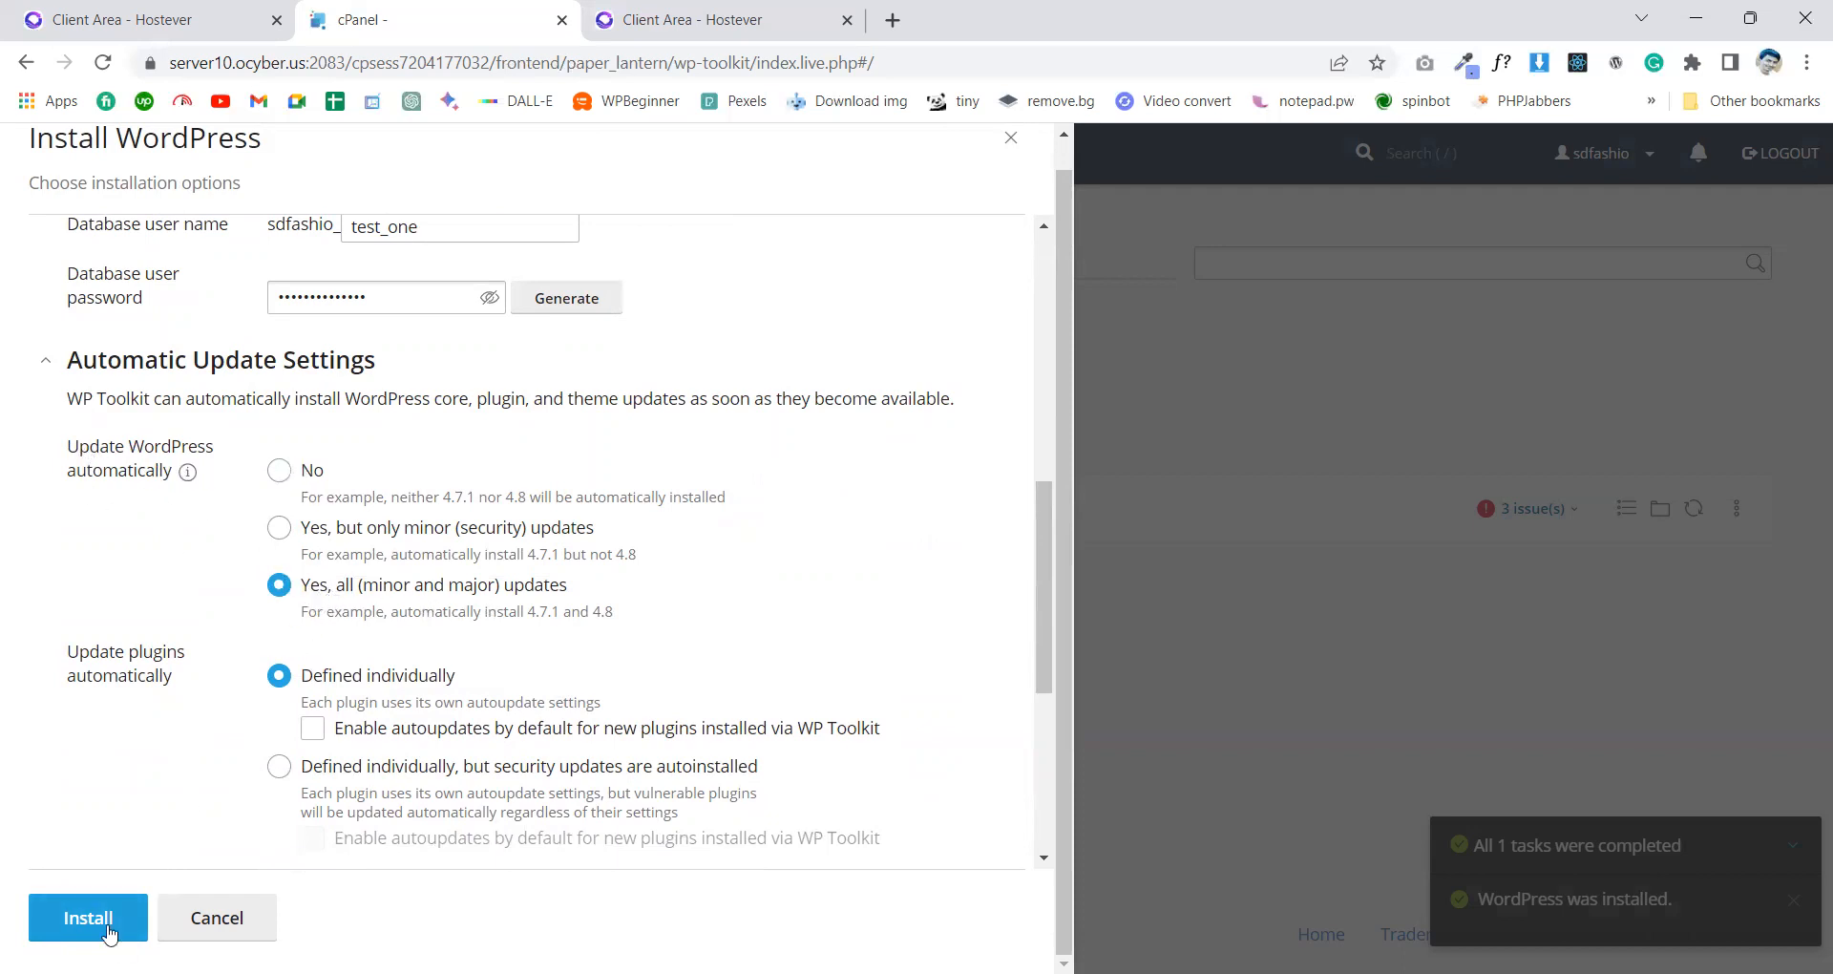
scroll(196, 754, up, 9)
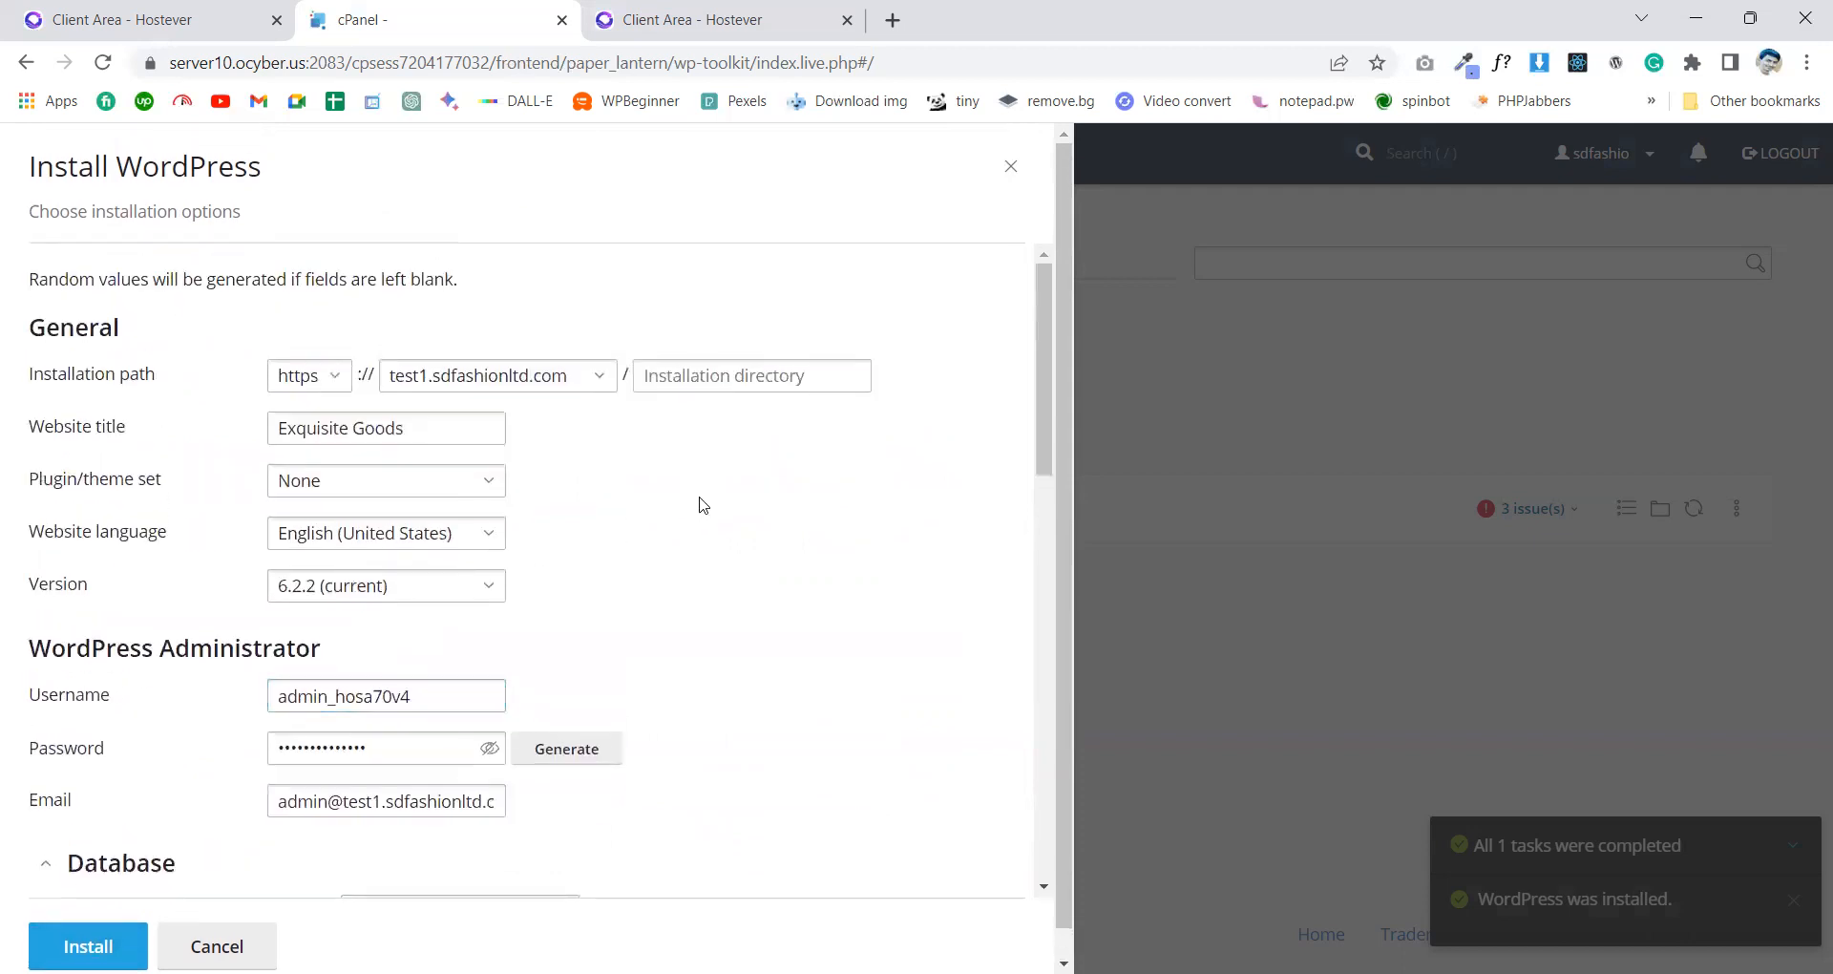
scroll(659, 501, down, 10)
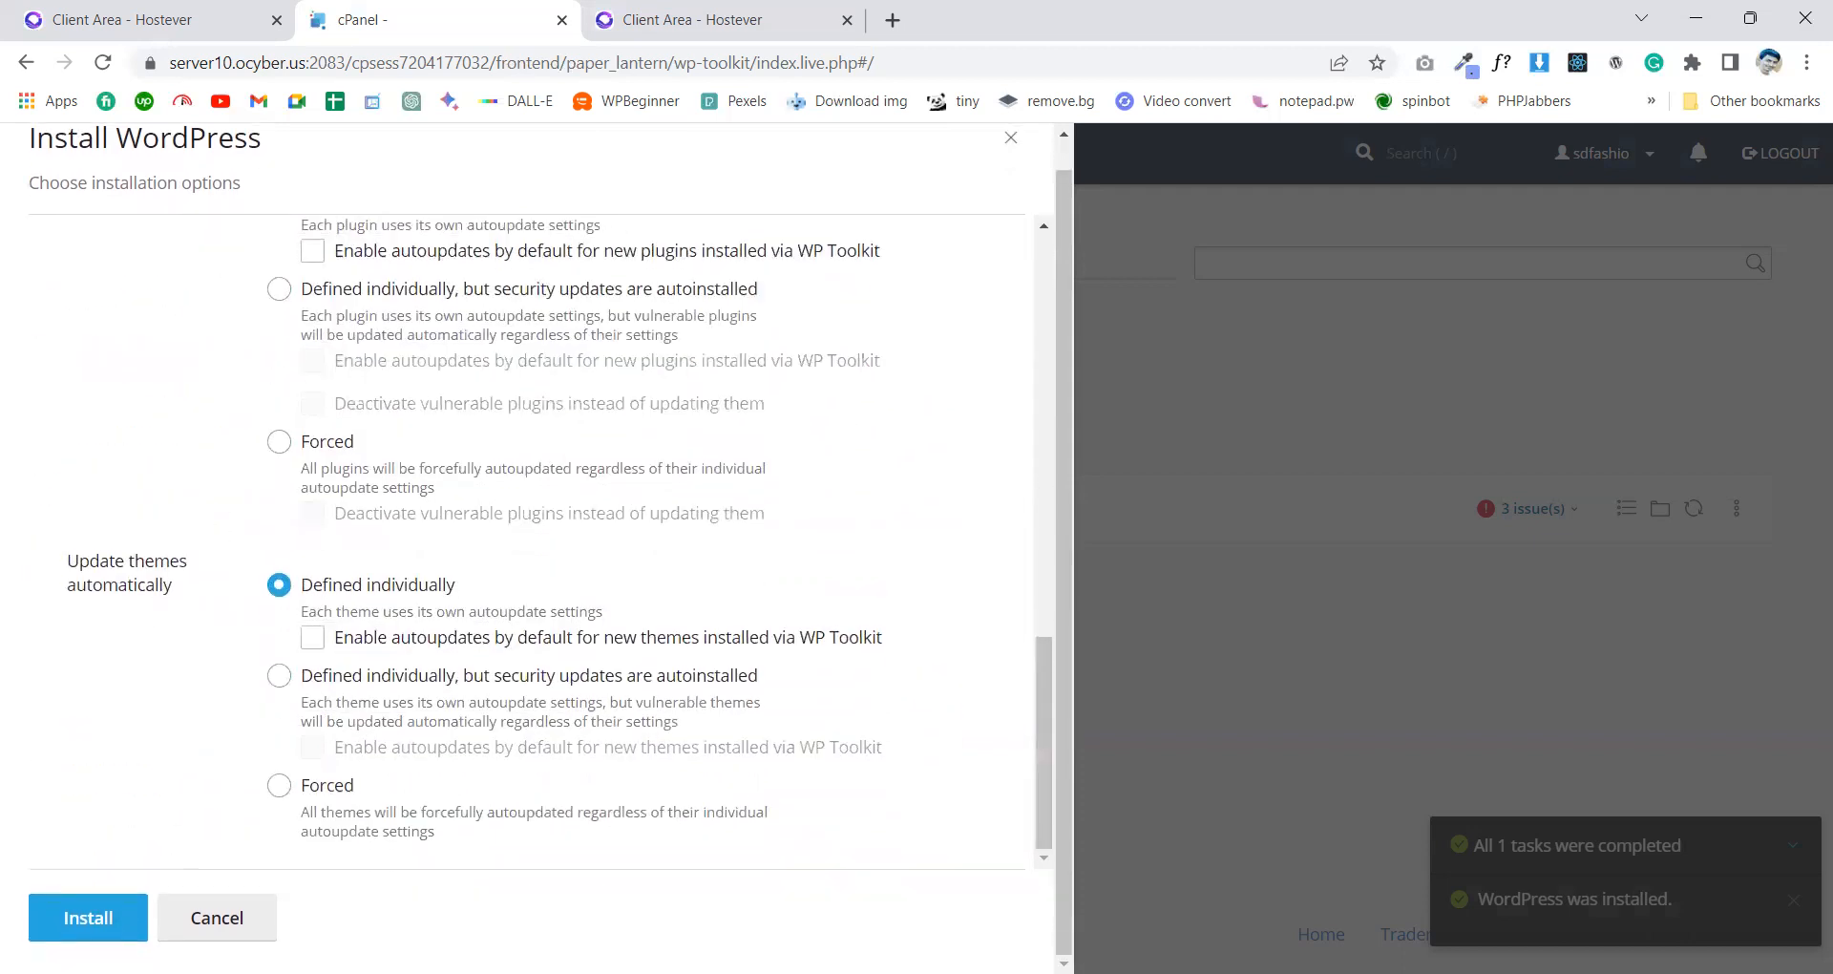
Start the WordPress installation on test1.sdfashionltd.com, show the task's progress details, and minimize the progress dialog.
click(85, 915)
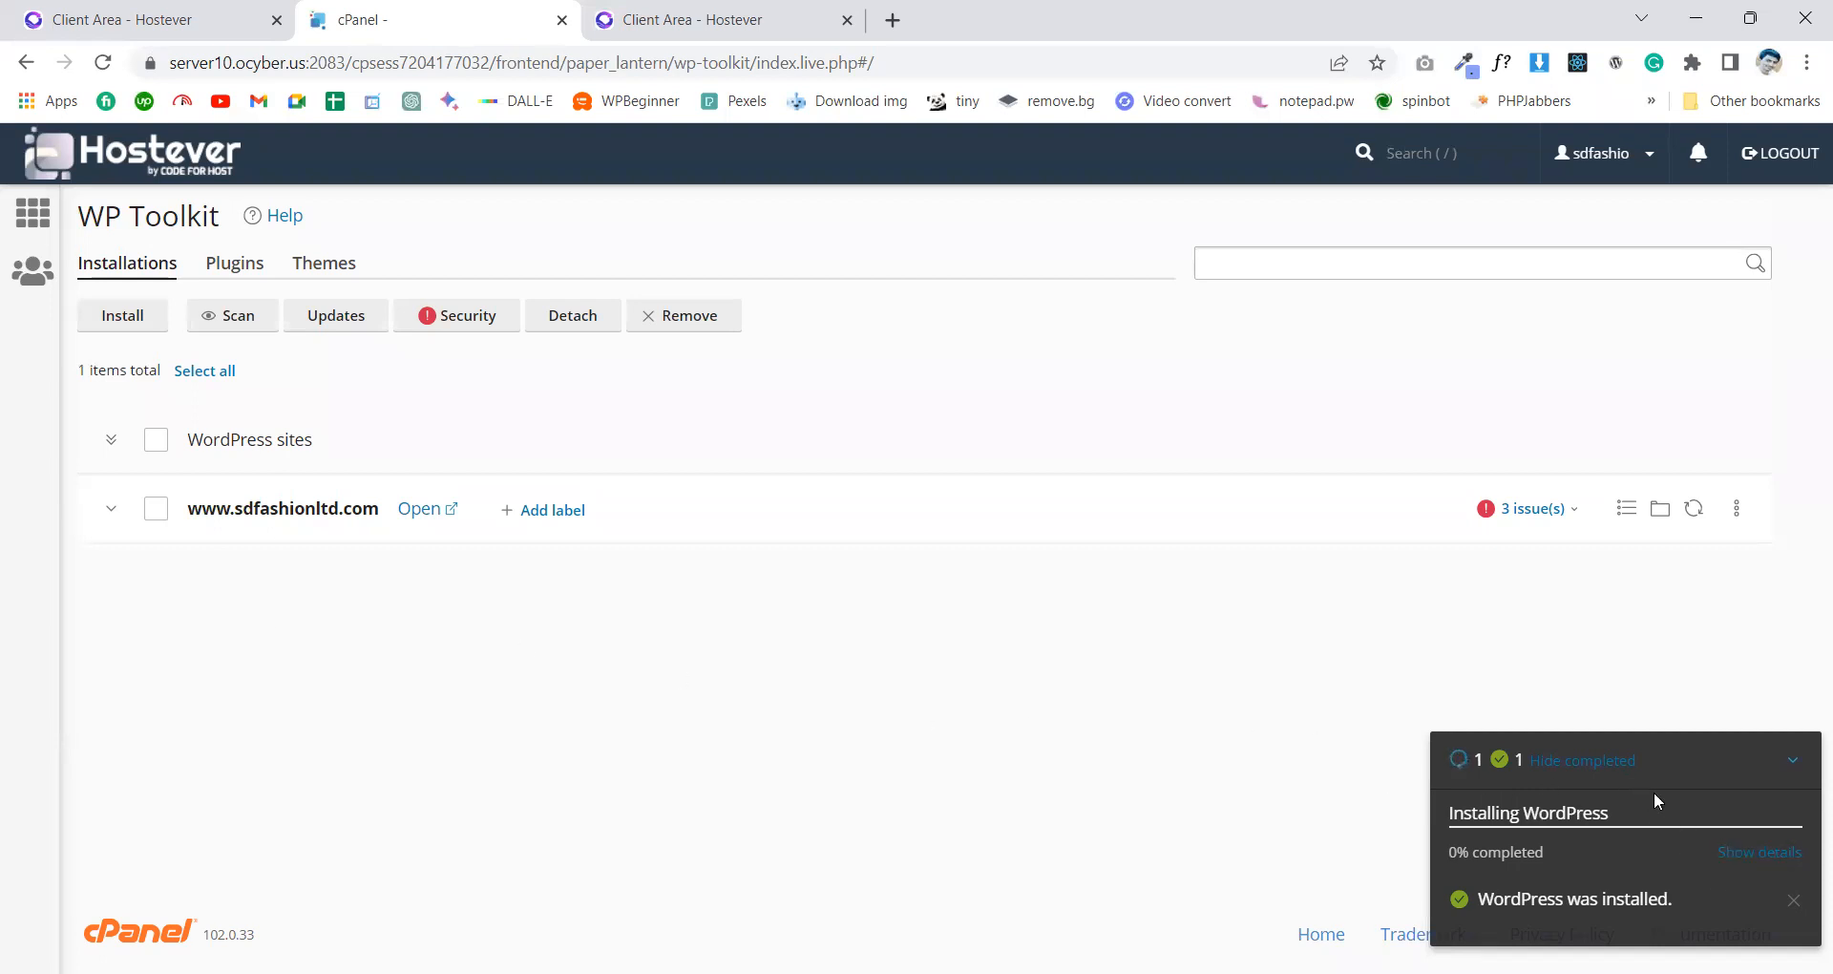
click(1581, 760)
click(1581, 760)
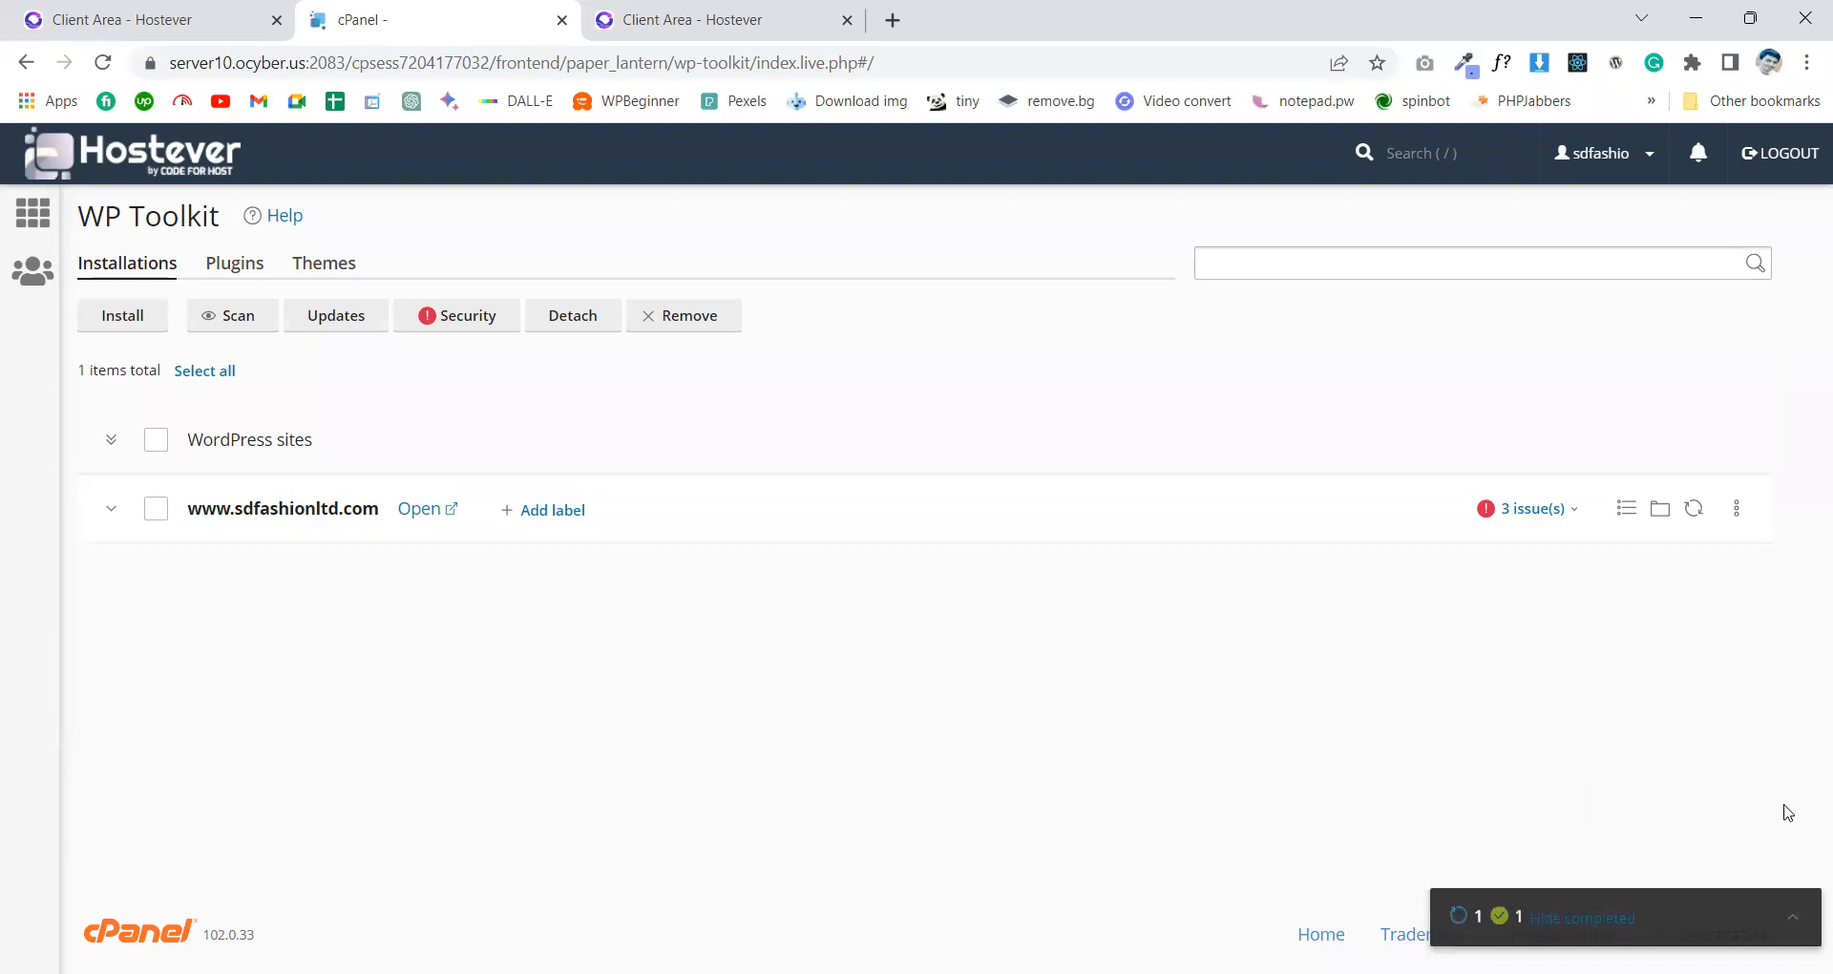
click(1631, 914)
click(1755, 902)
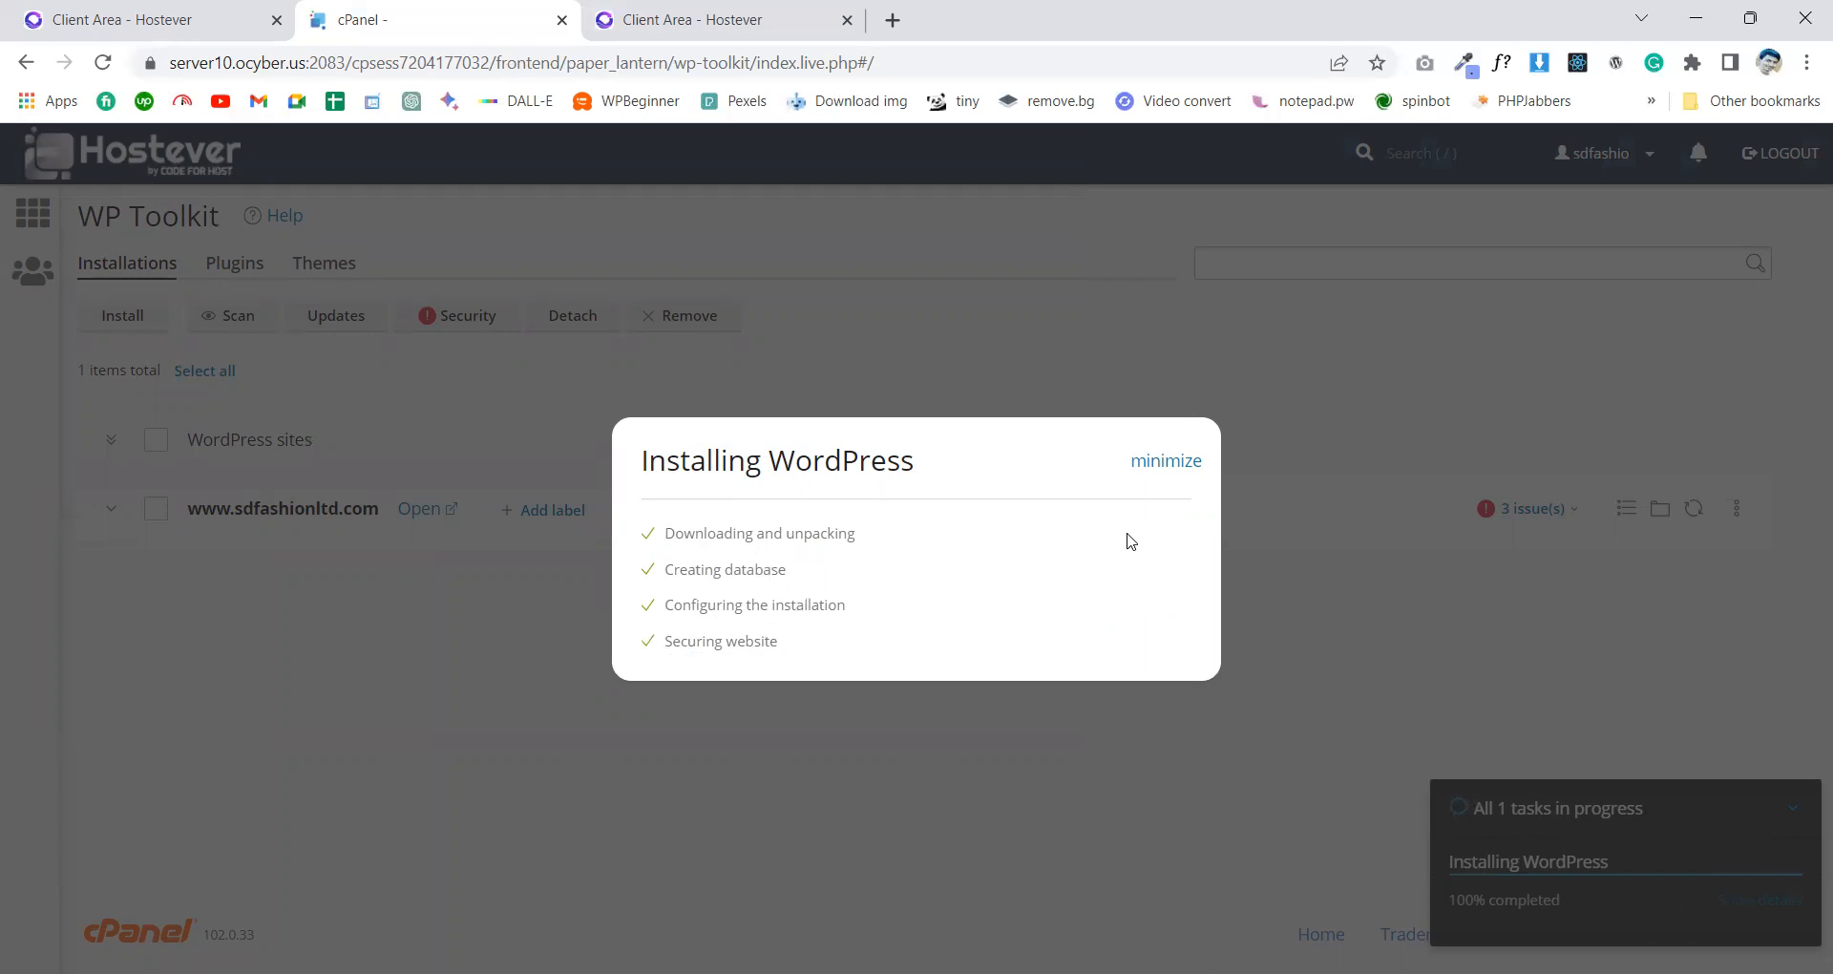
click(1157, 463)
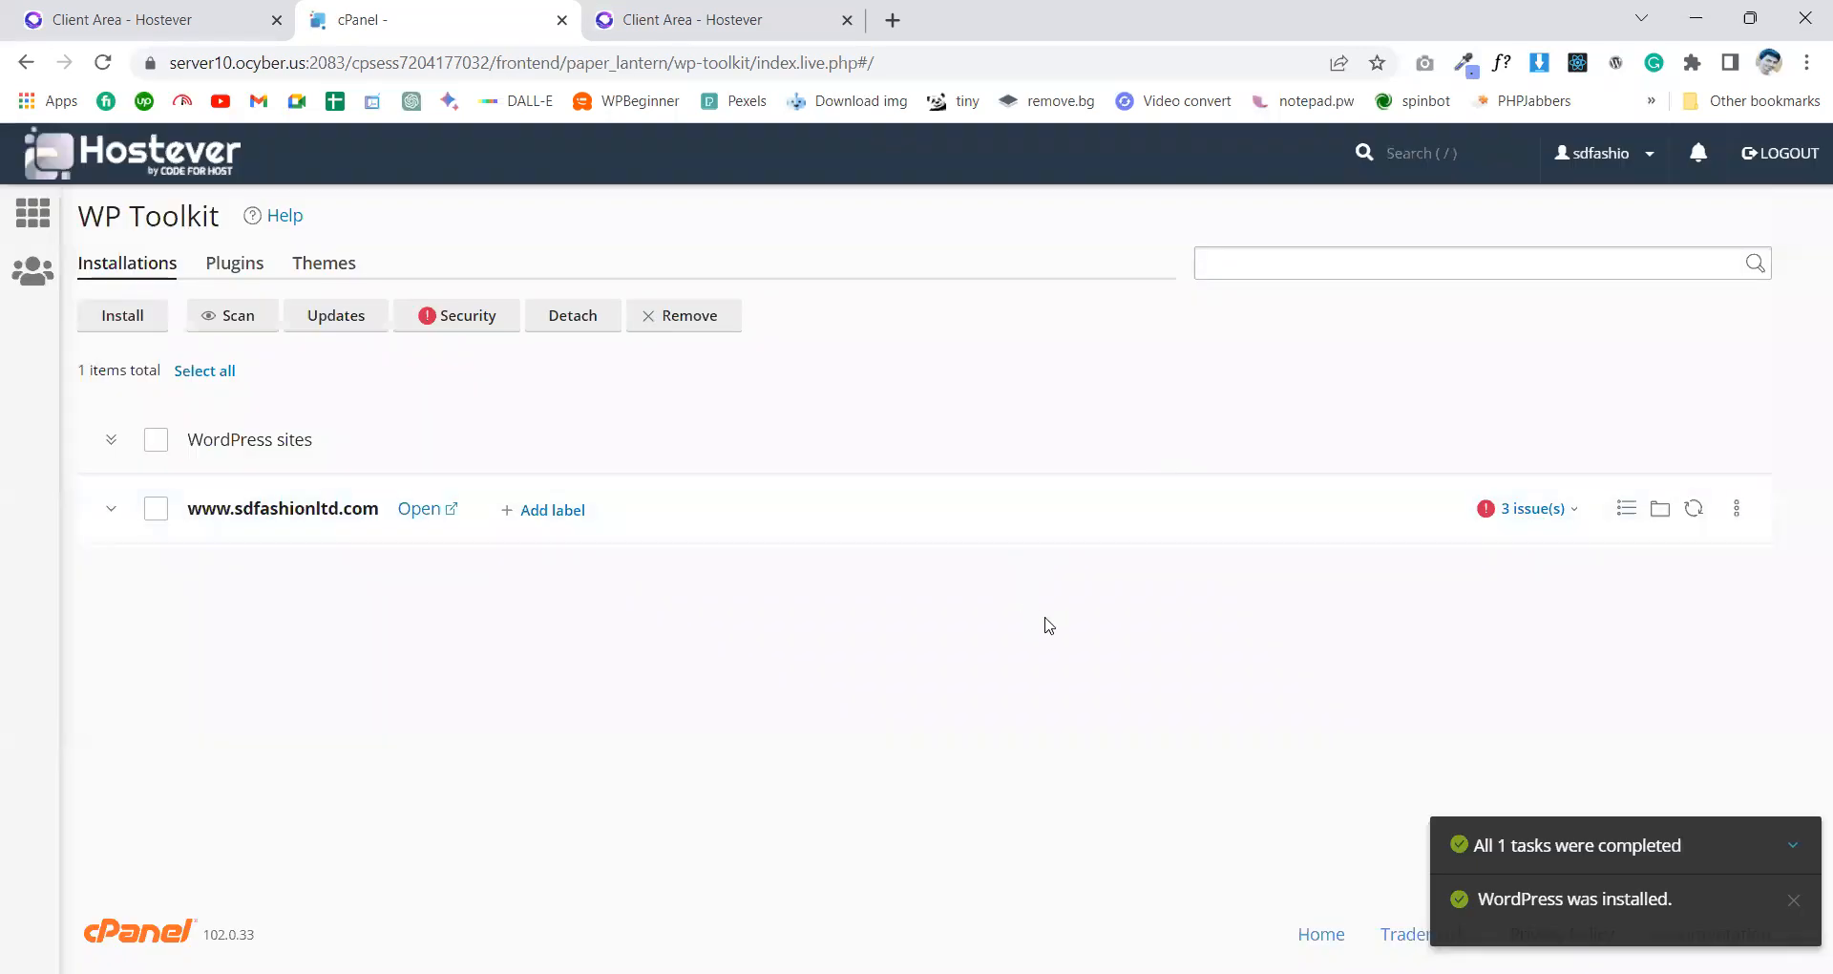
Decline the offer to install plugins and look over the new test1.sdfashionltd.com entry in the installations list.
scroll(765, 379, down, 1)
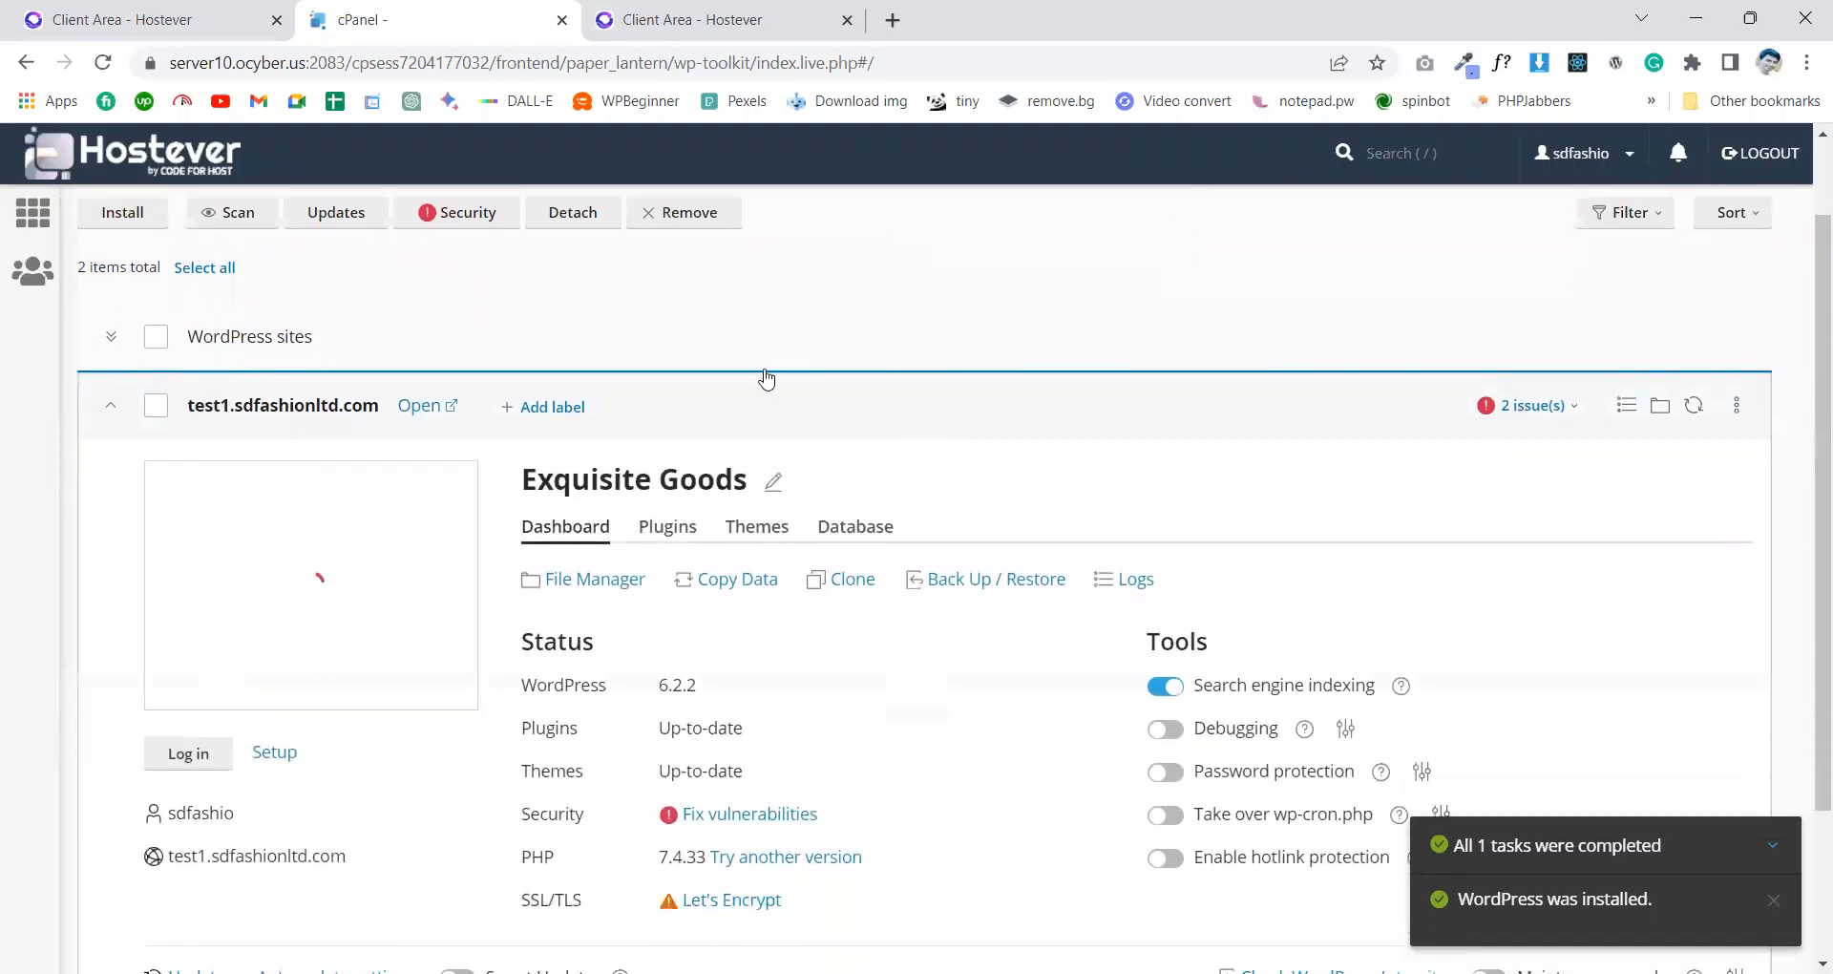
scroll(765, 379, down, 1)
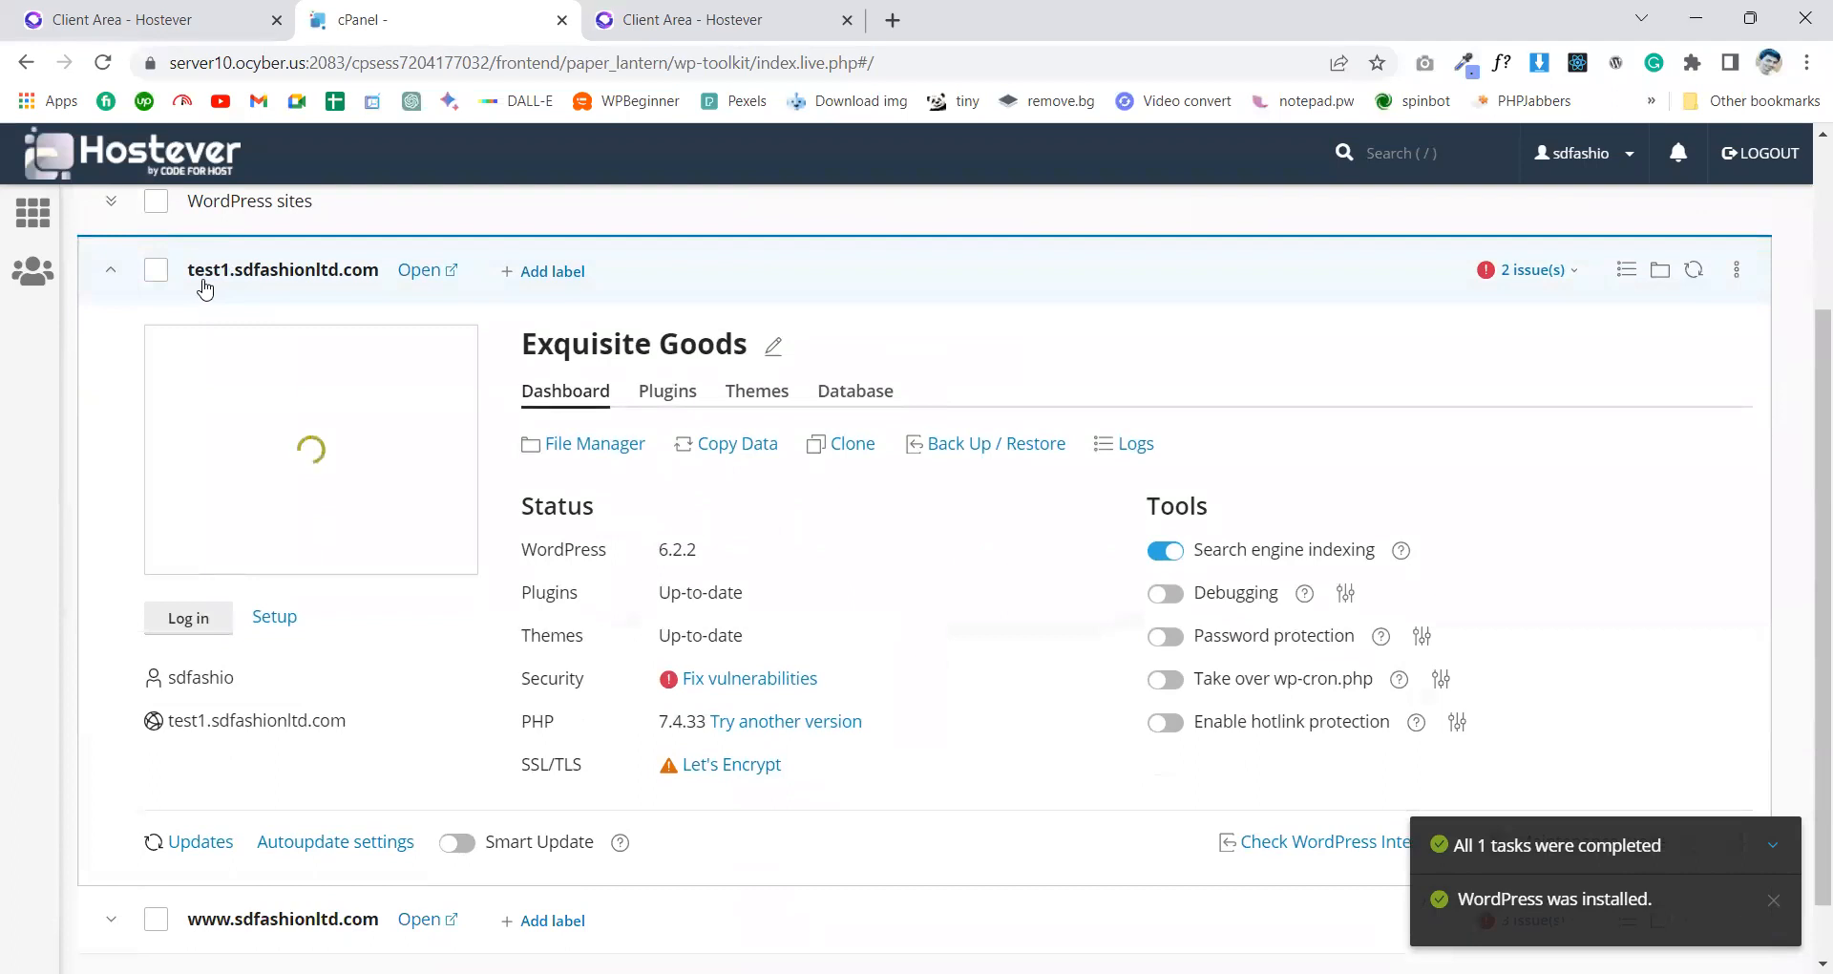
scroll(267, 329, up, 2)
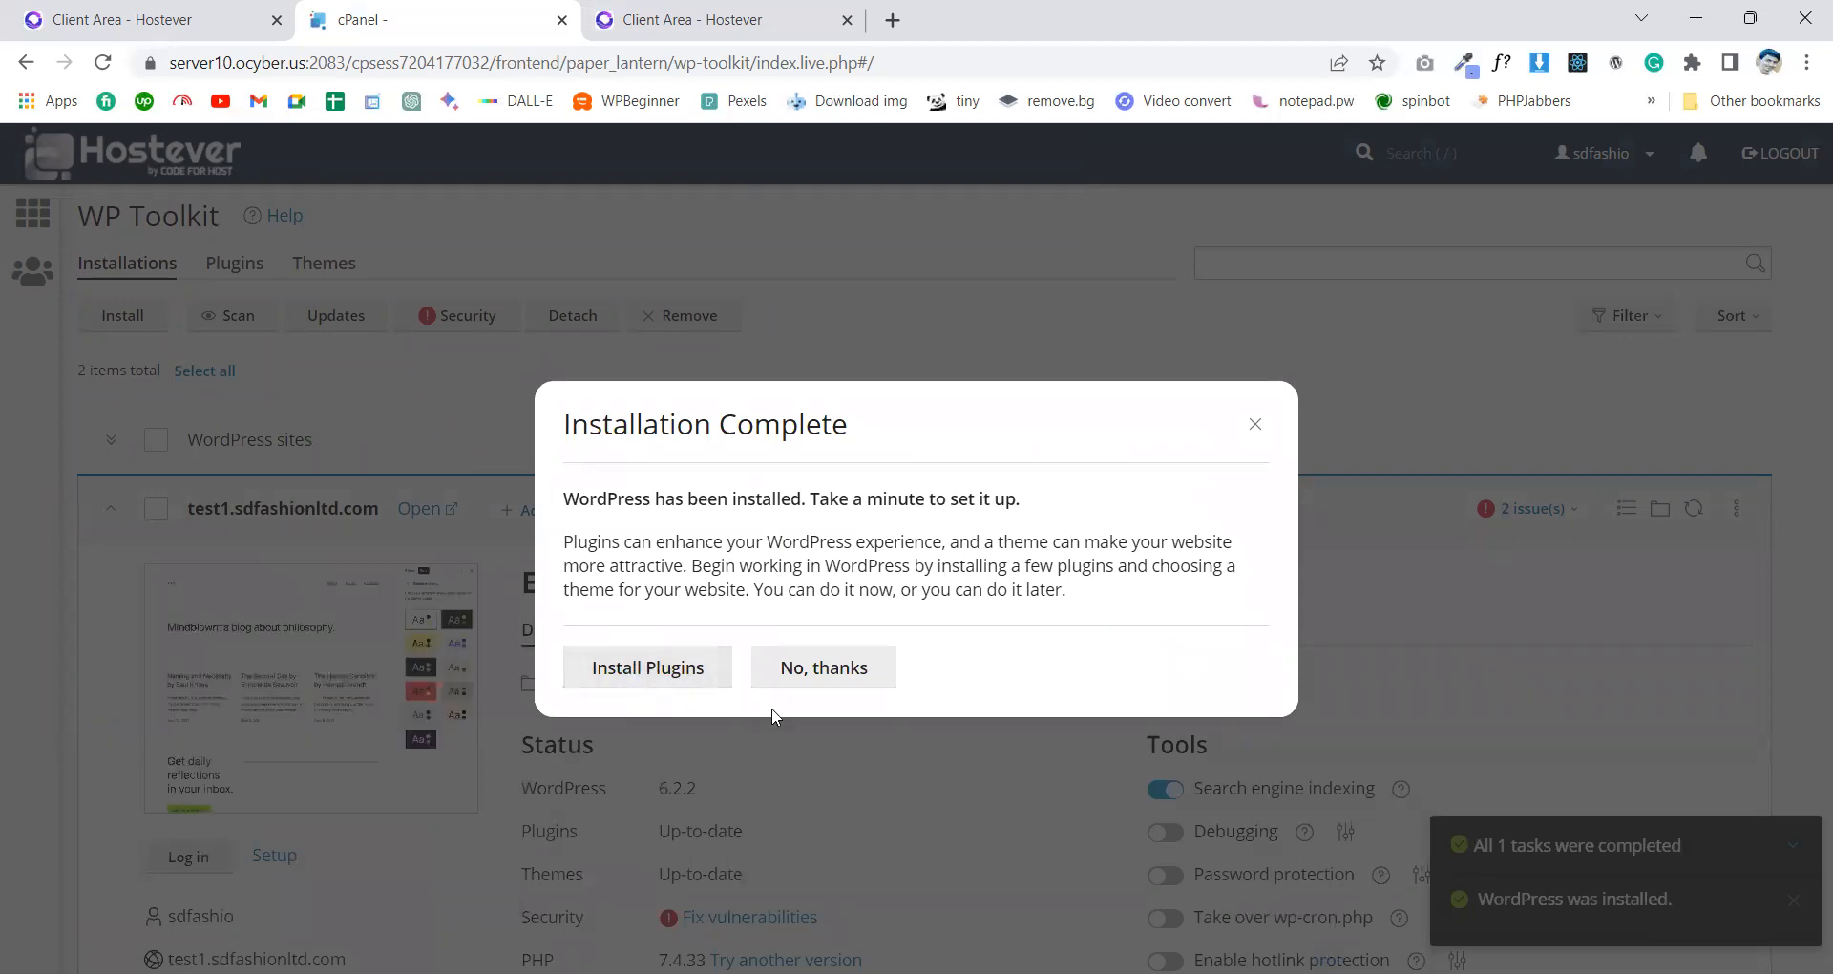
click(850, 671)
scroll(964, 389, down, 3)
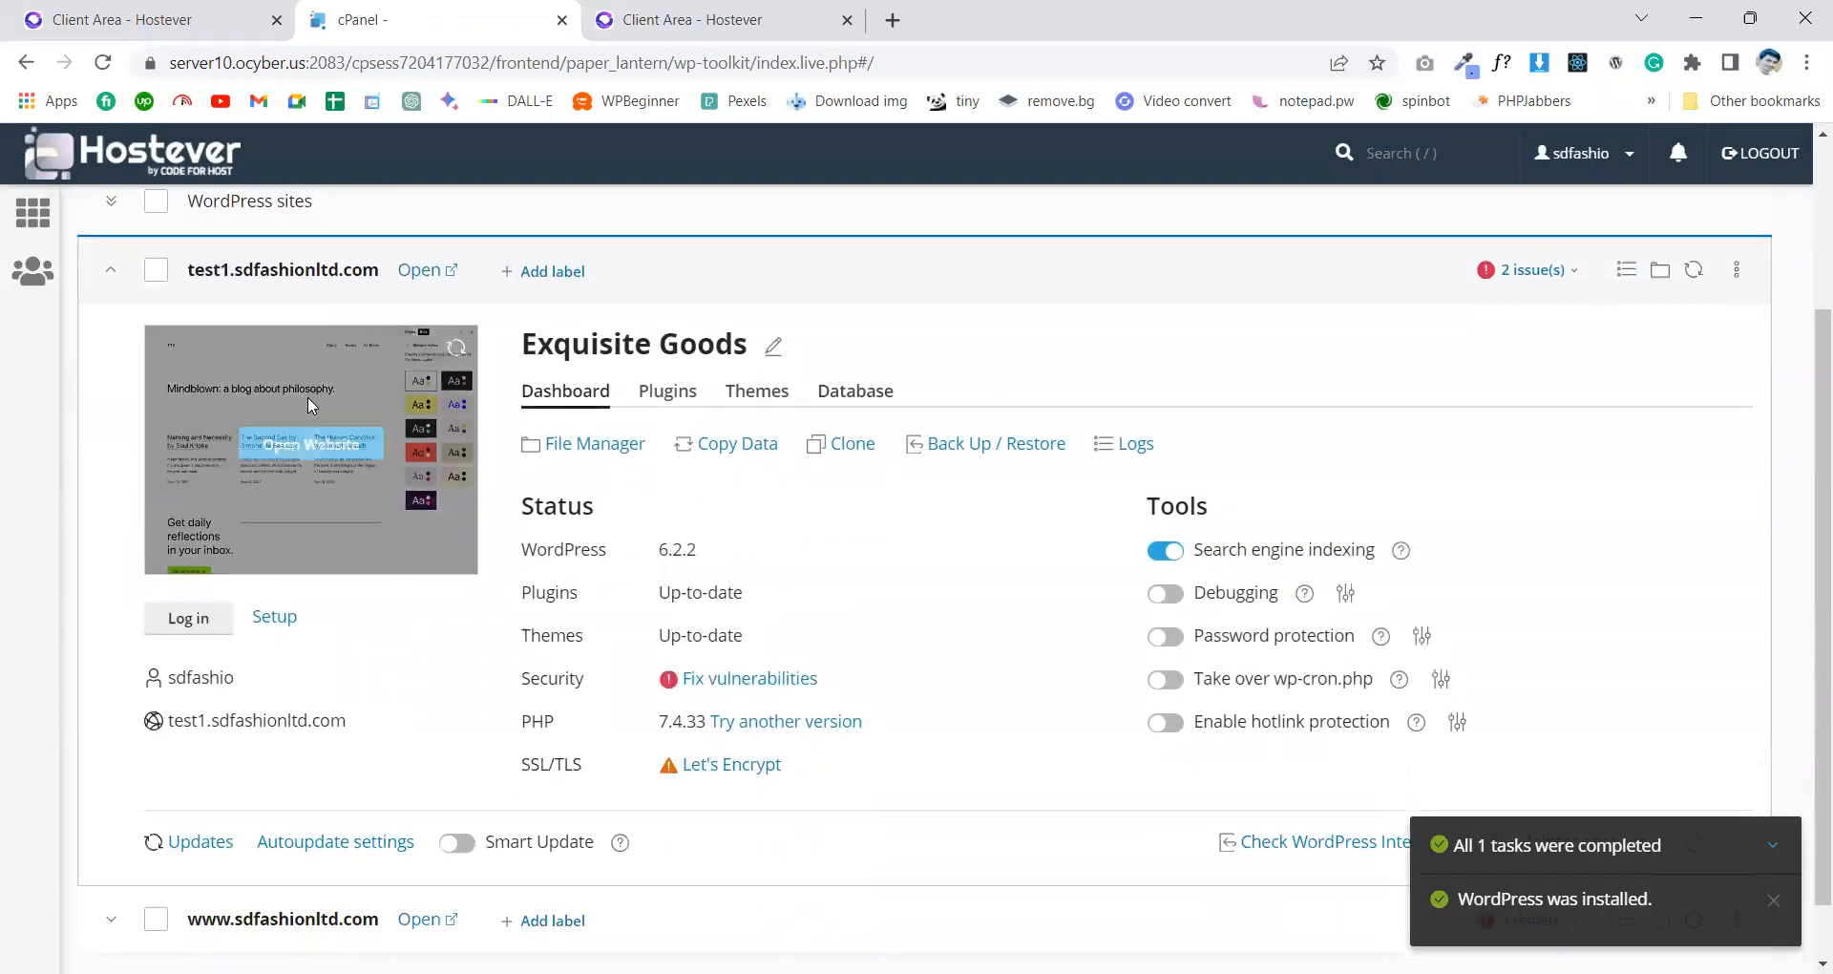
scroll(307, 397, up, 3)
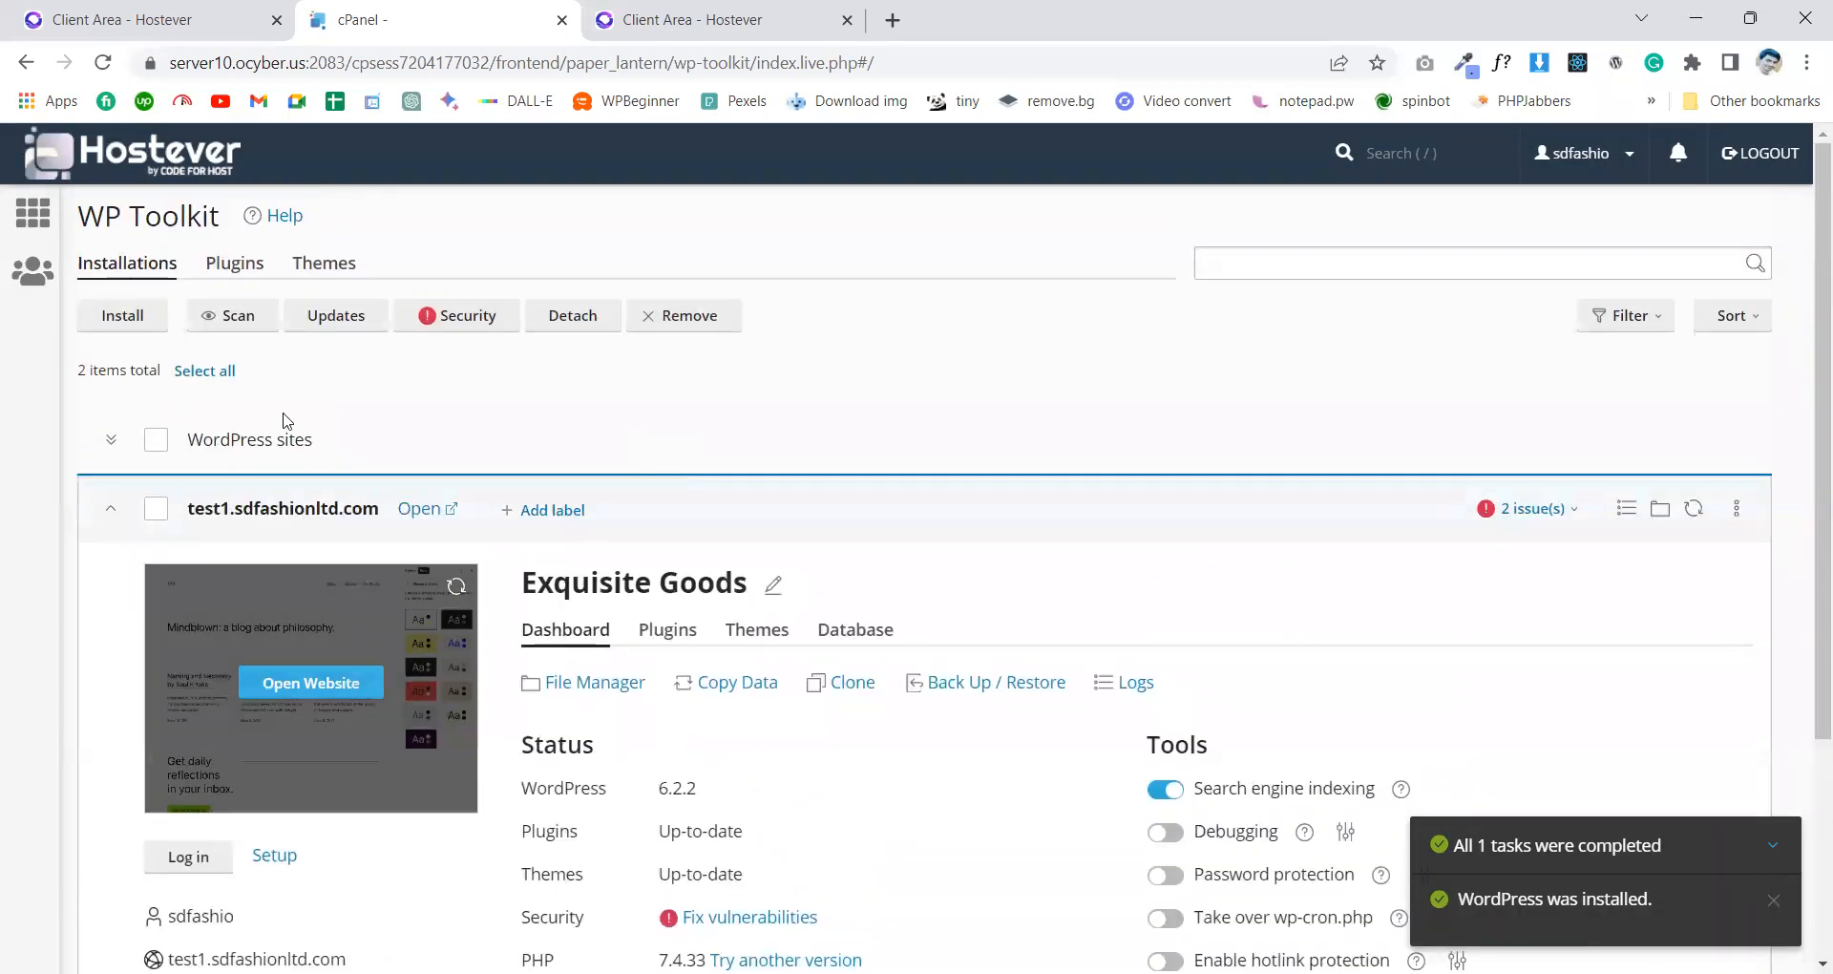
click(299, 513)
click(299, 513)
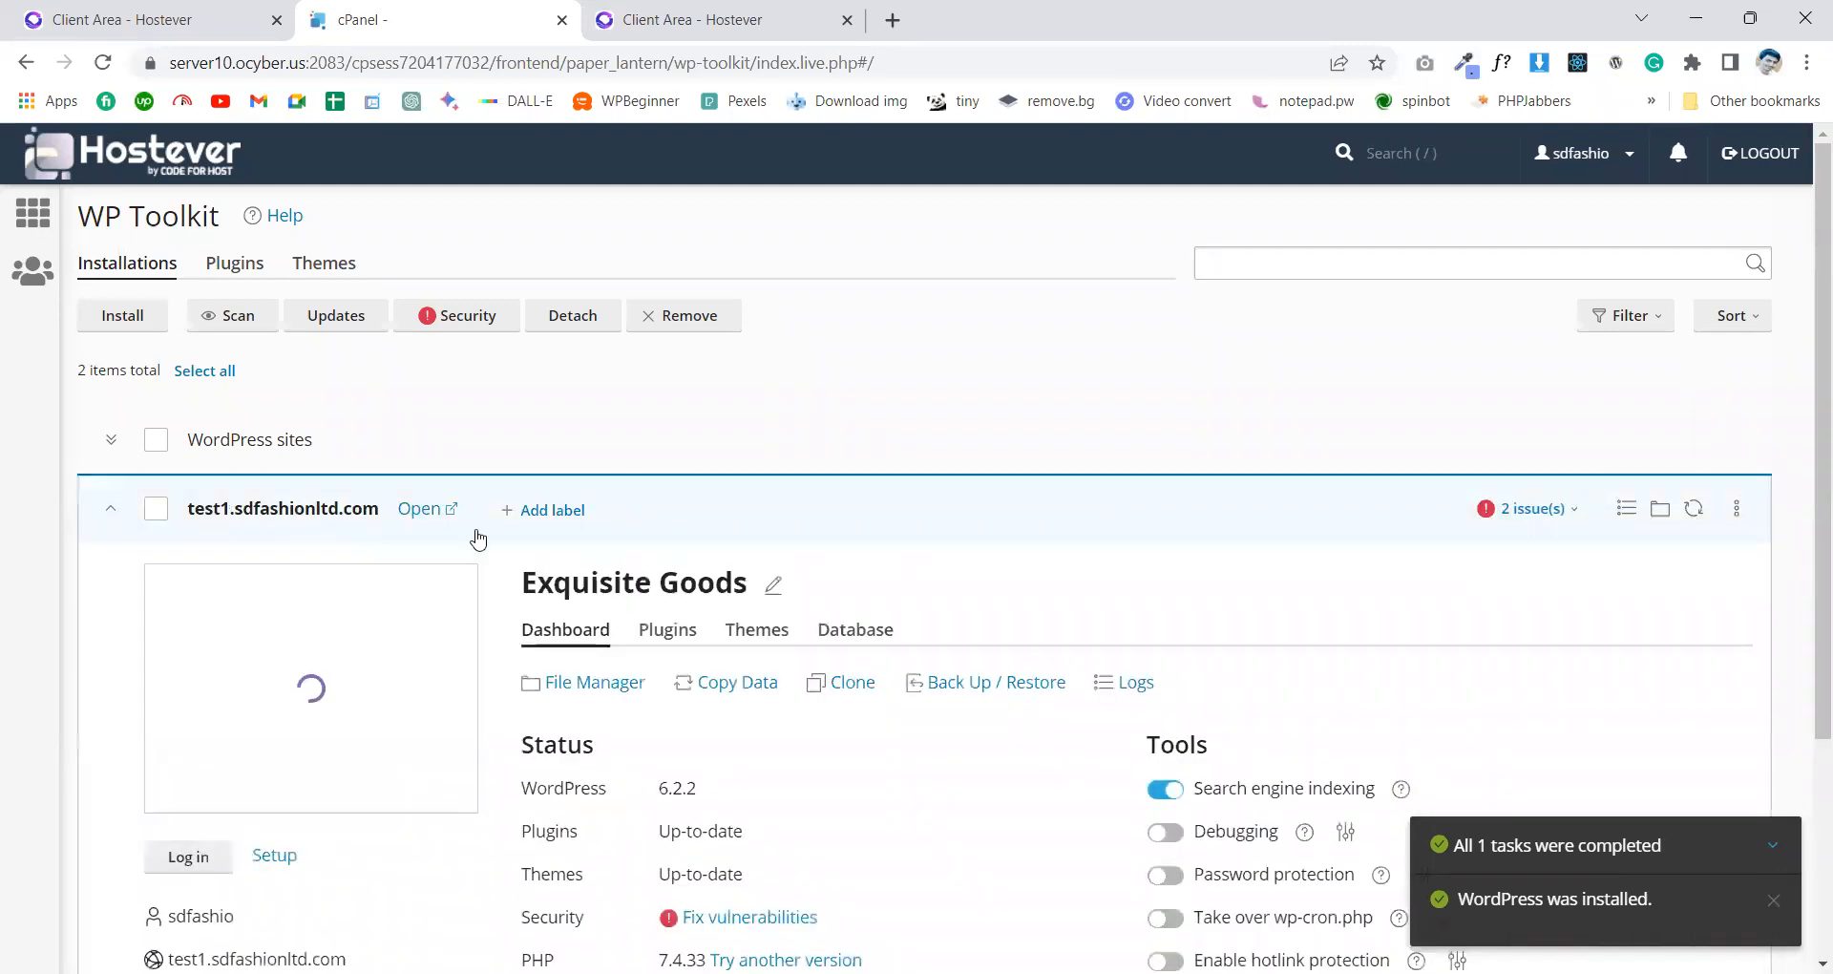
Copy the address test1.sdfashionltd.com from the installation's details and open the site in a new browser tab.
scroll(479, 540, down, 3)
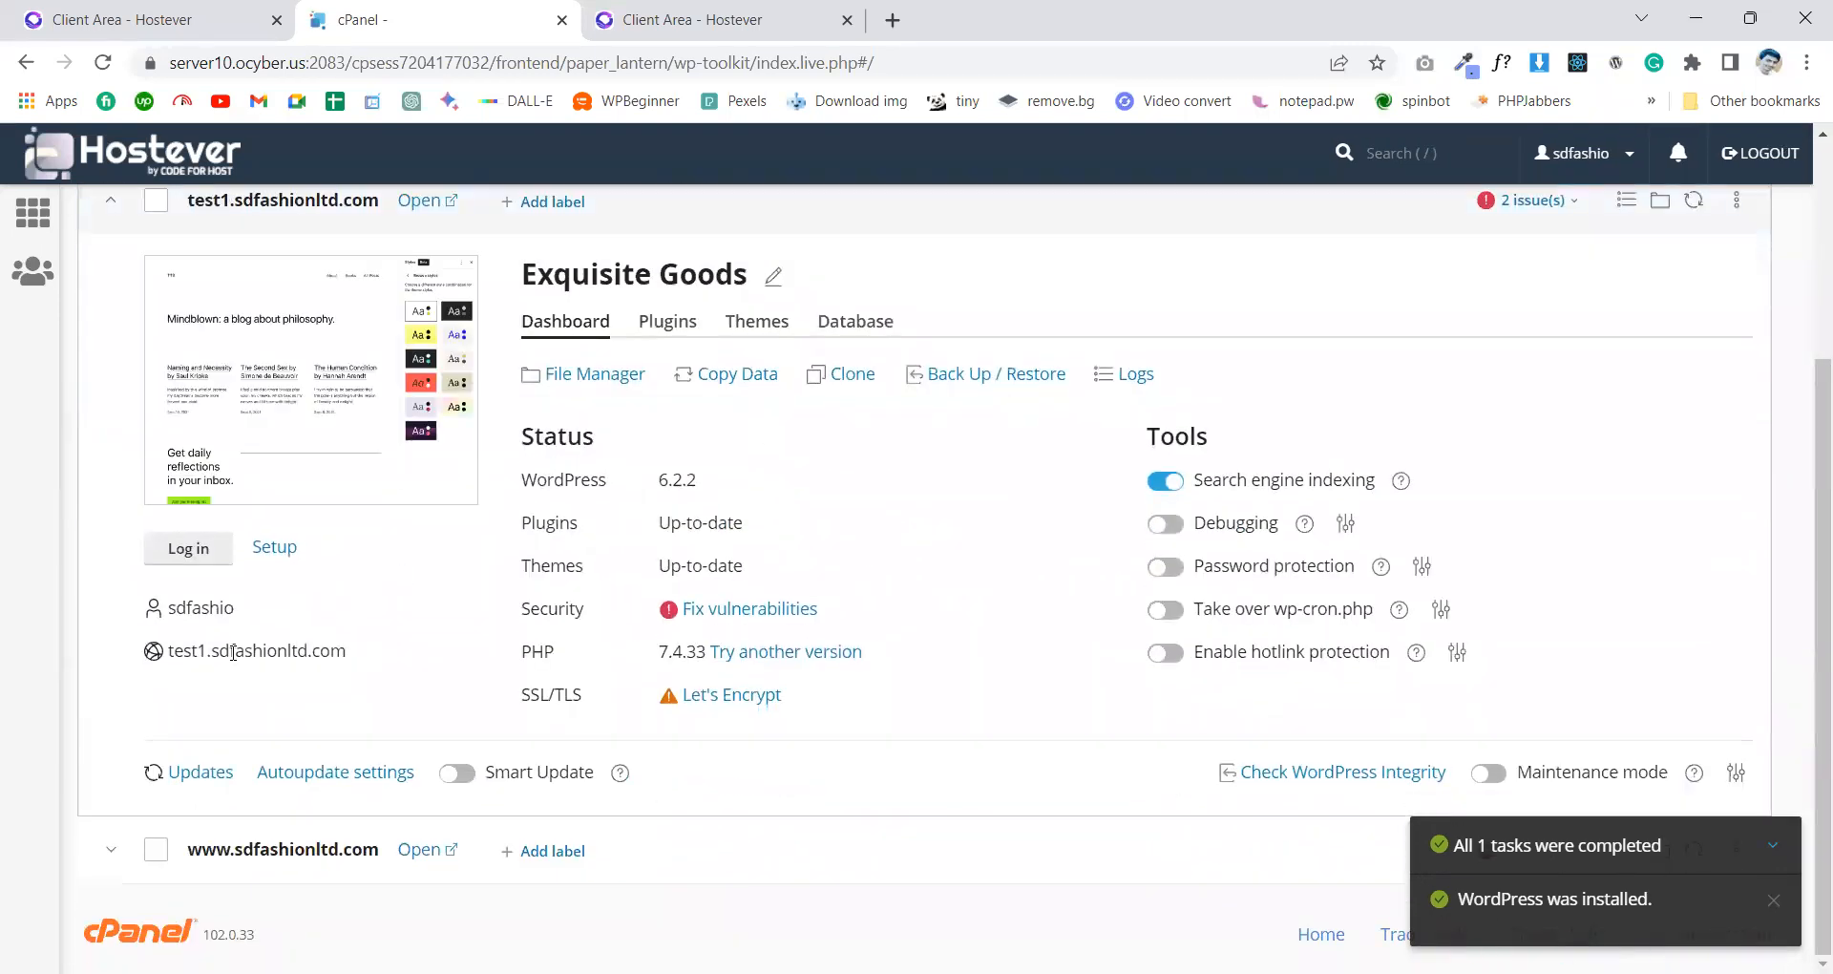
triple_click(233, 654)
key(ctrl+c)
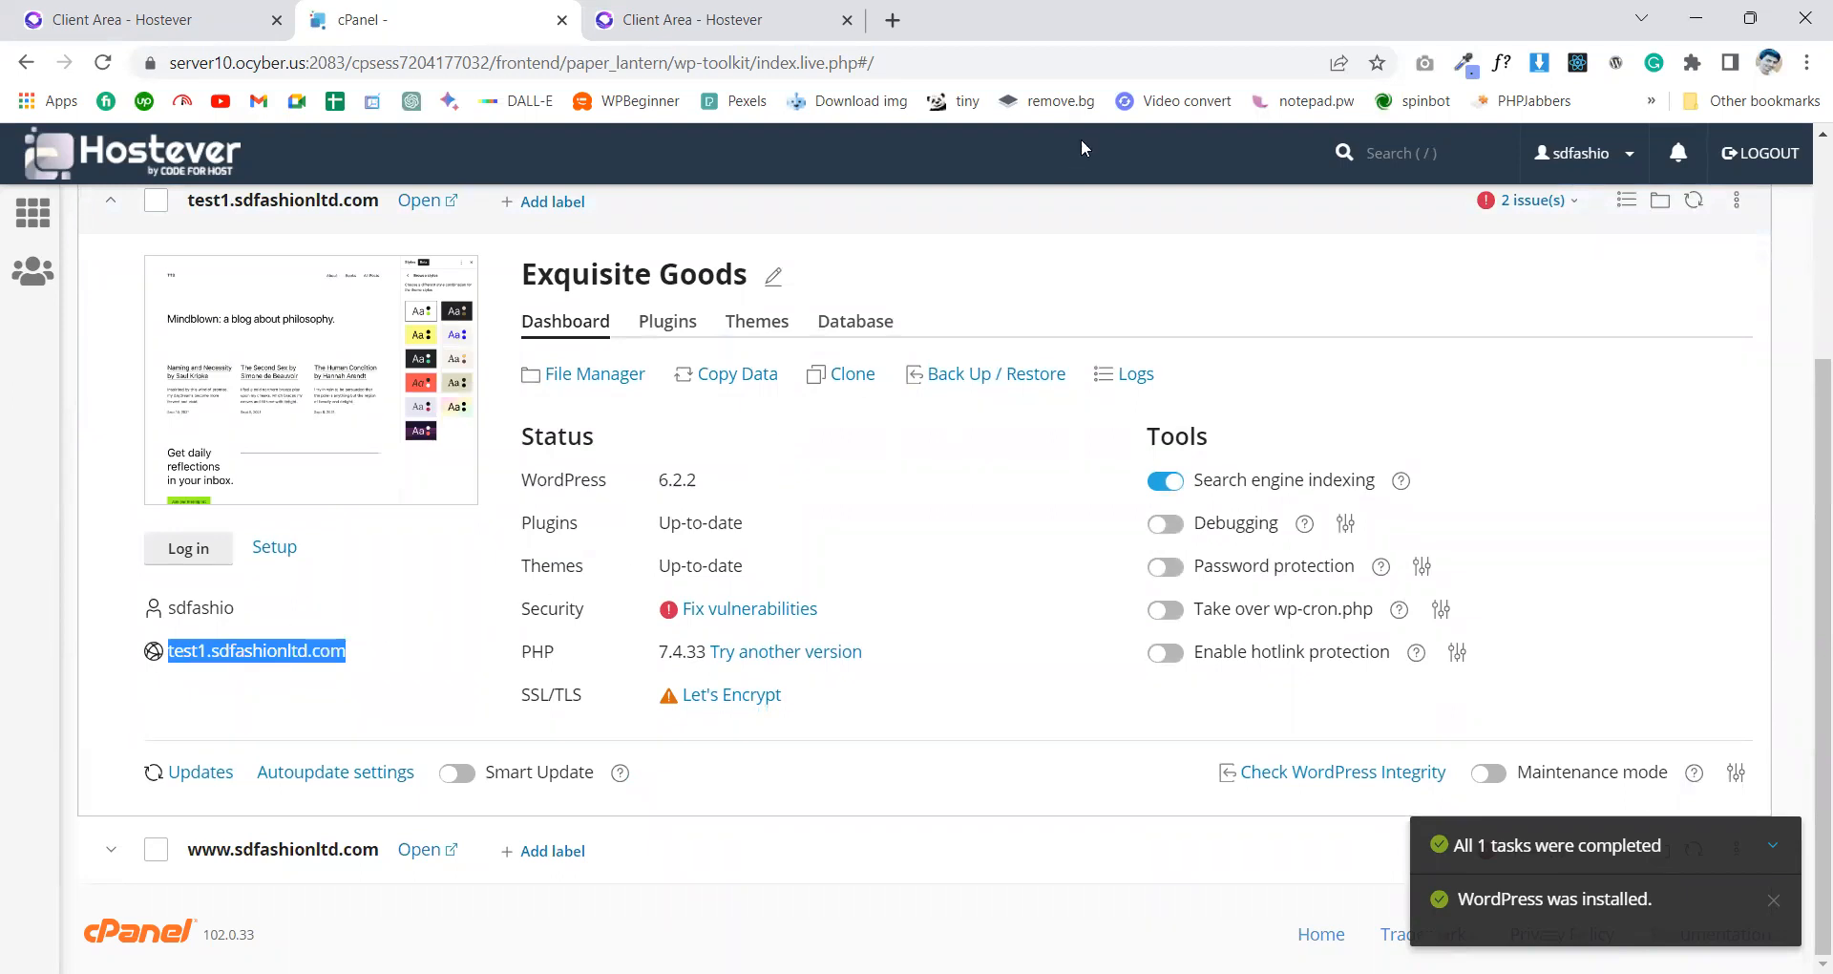
click(881, 33)
key(ctrl+v)
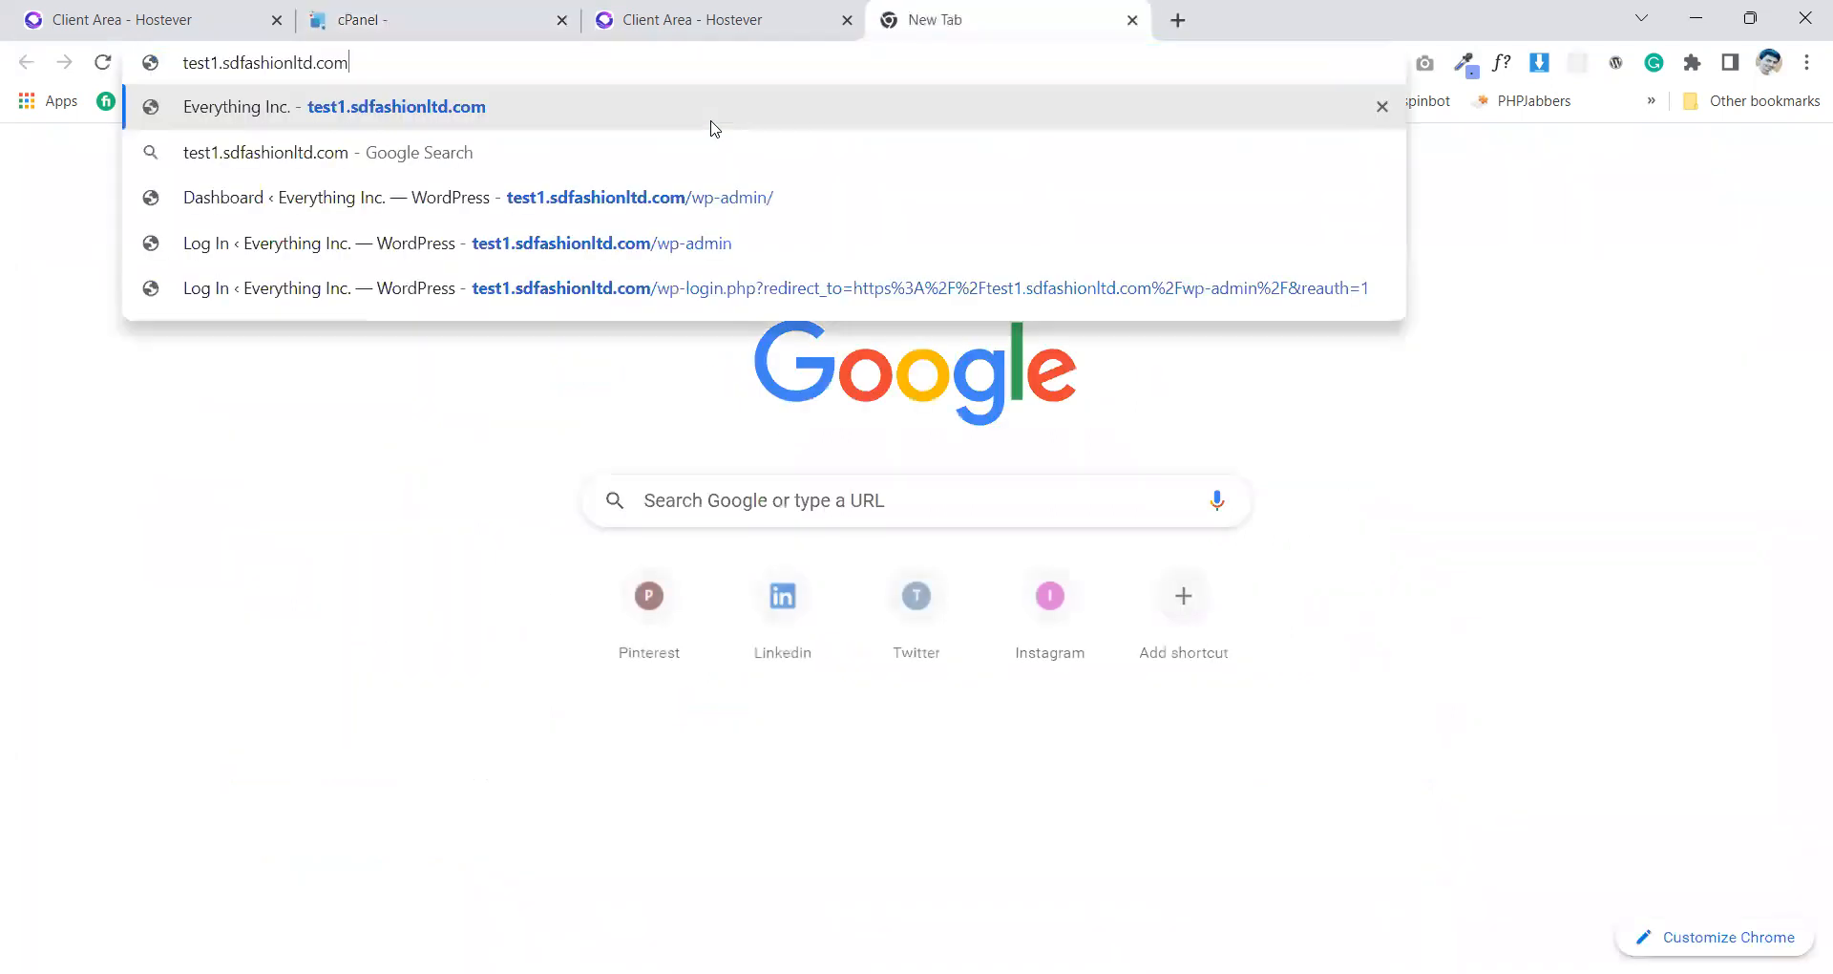
key(Return)
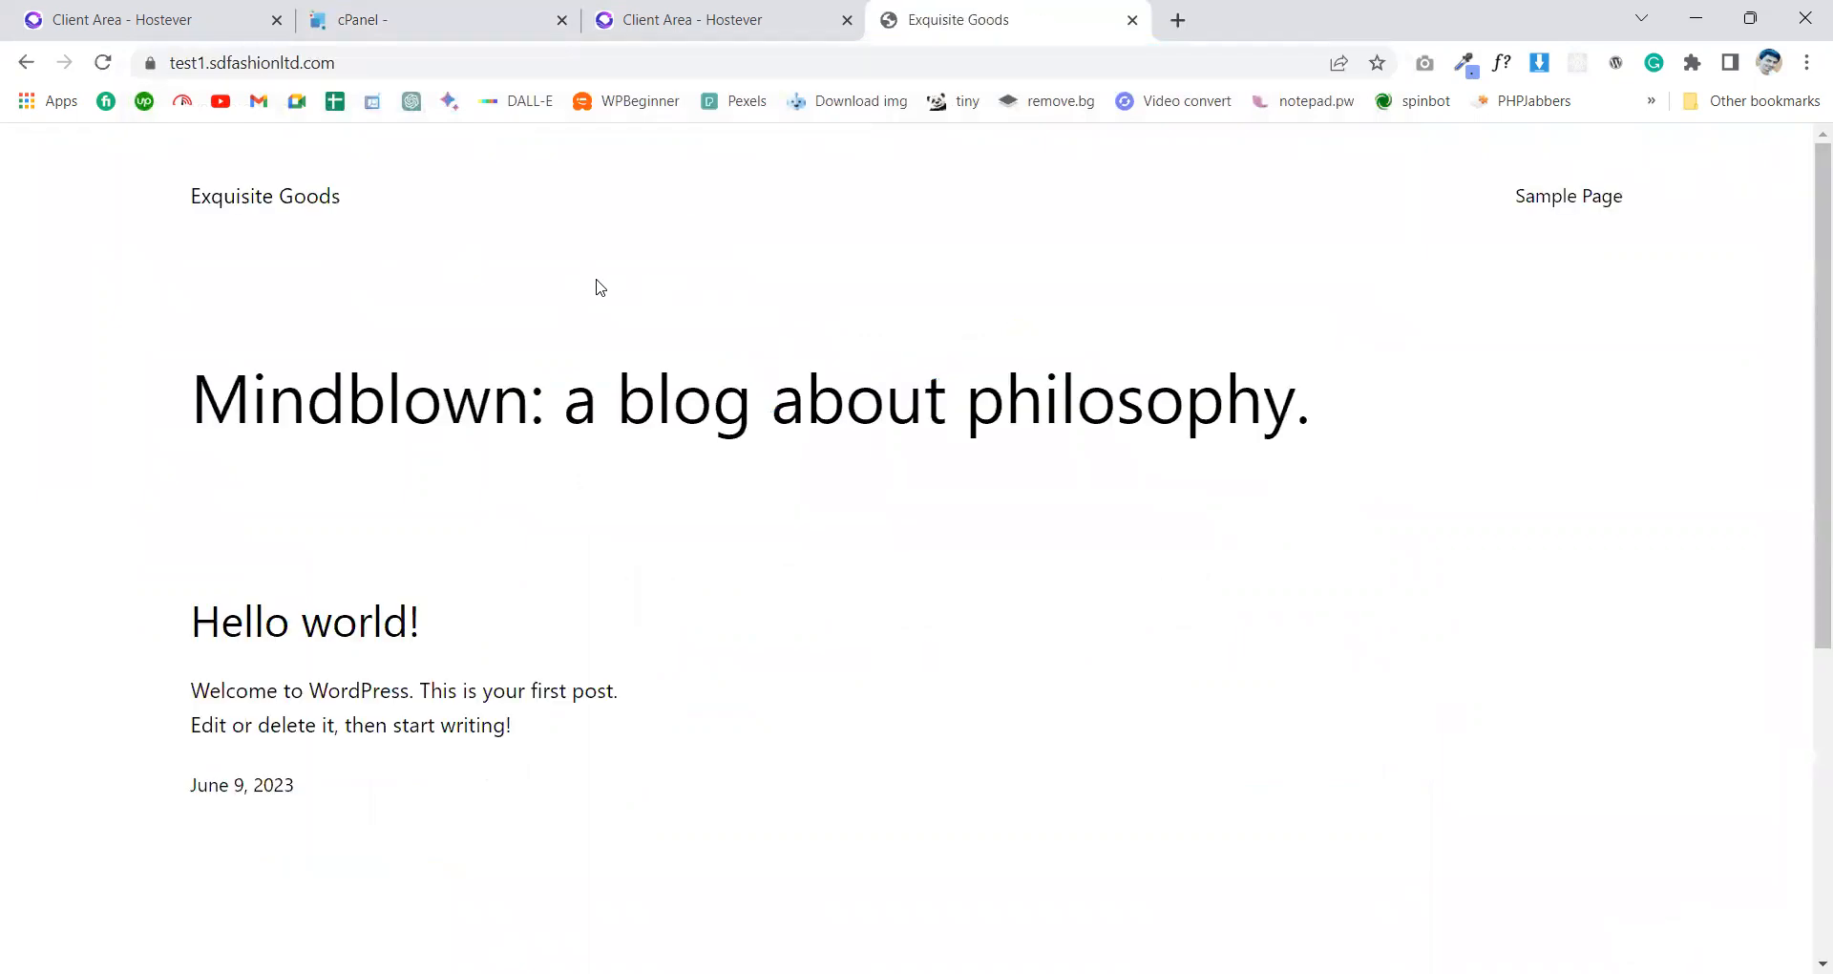
Look through the site's front page and open its WordPress login page by adding /wp-admin to the address.
scroll(595, 287, down, 5)
scroll(572, 305, up, 5)
click(497, 61)
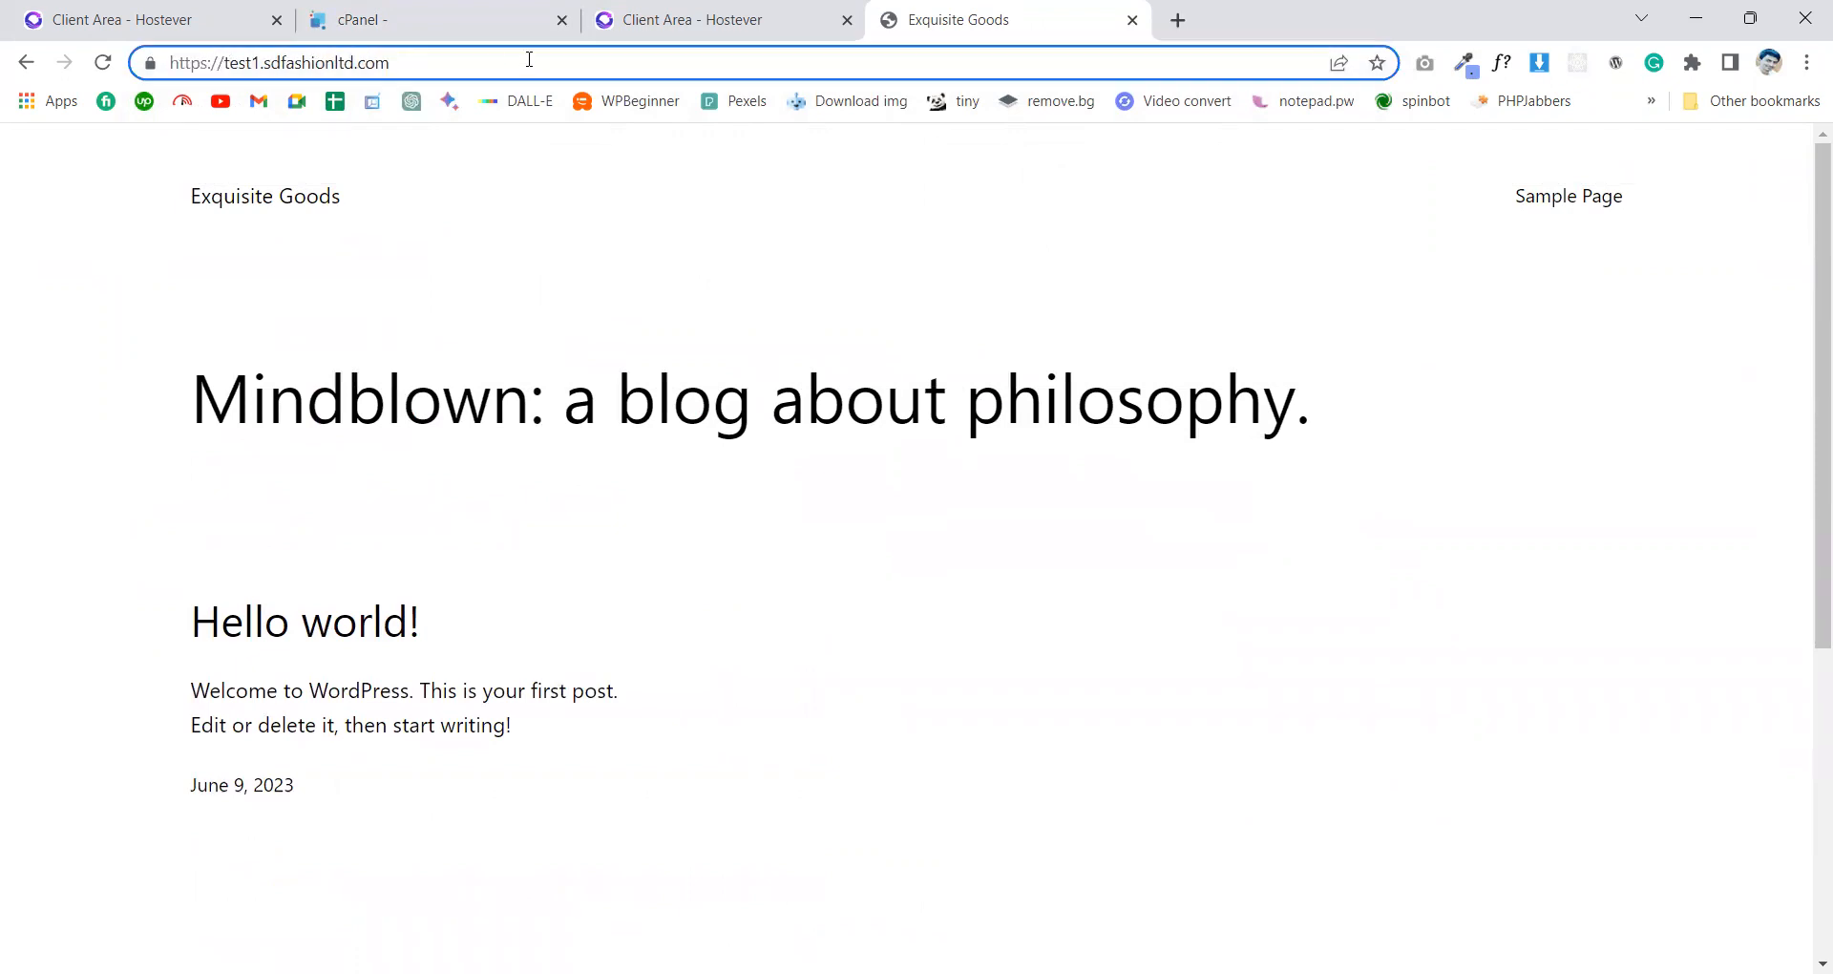
text(/wp-admin)
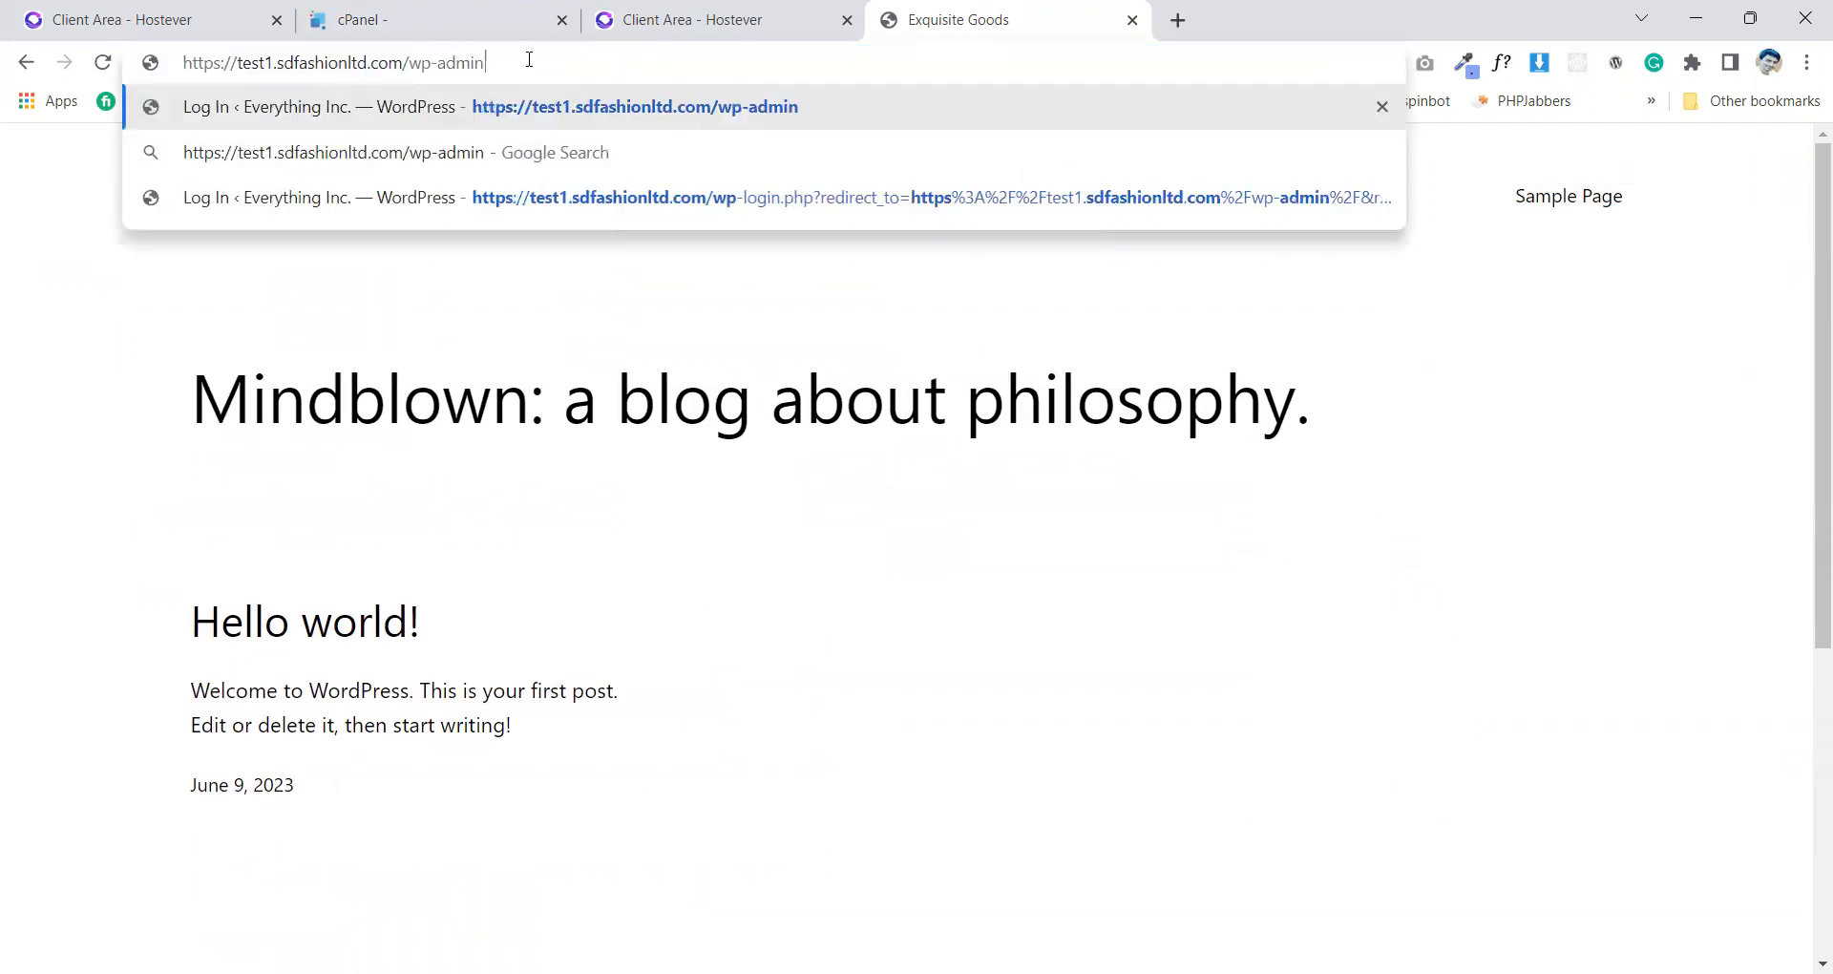
key(Return)
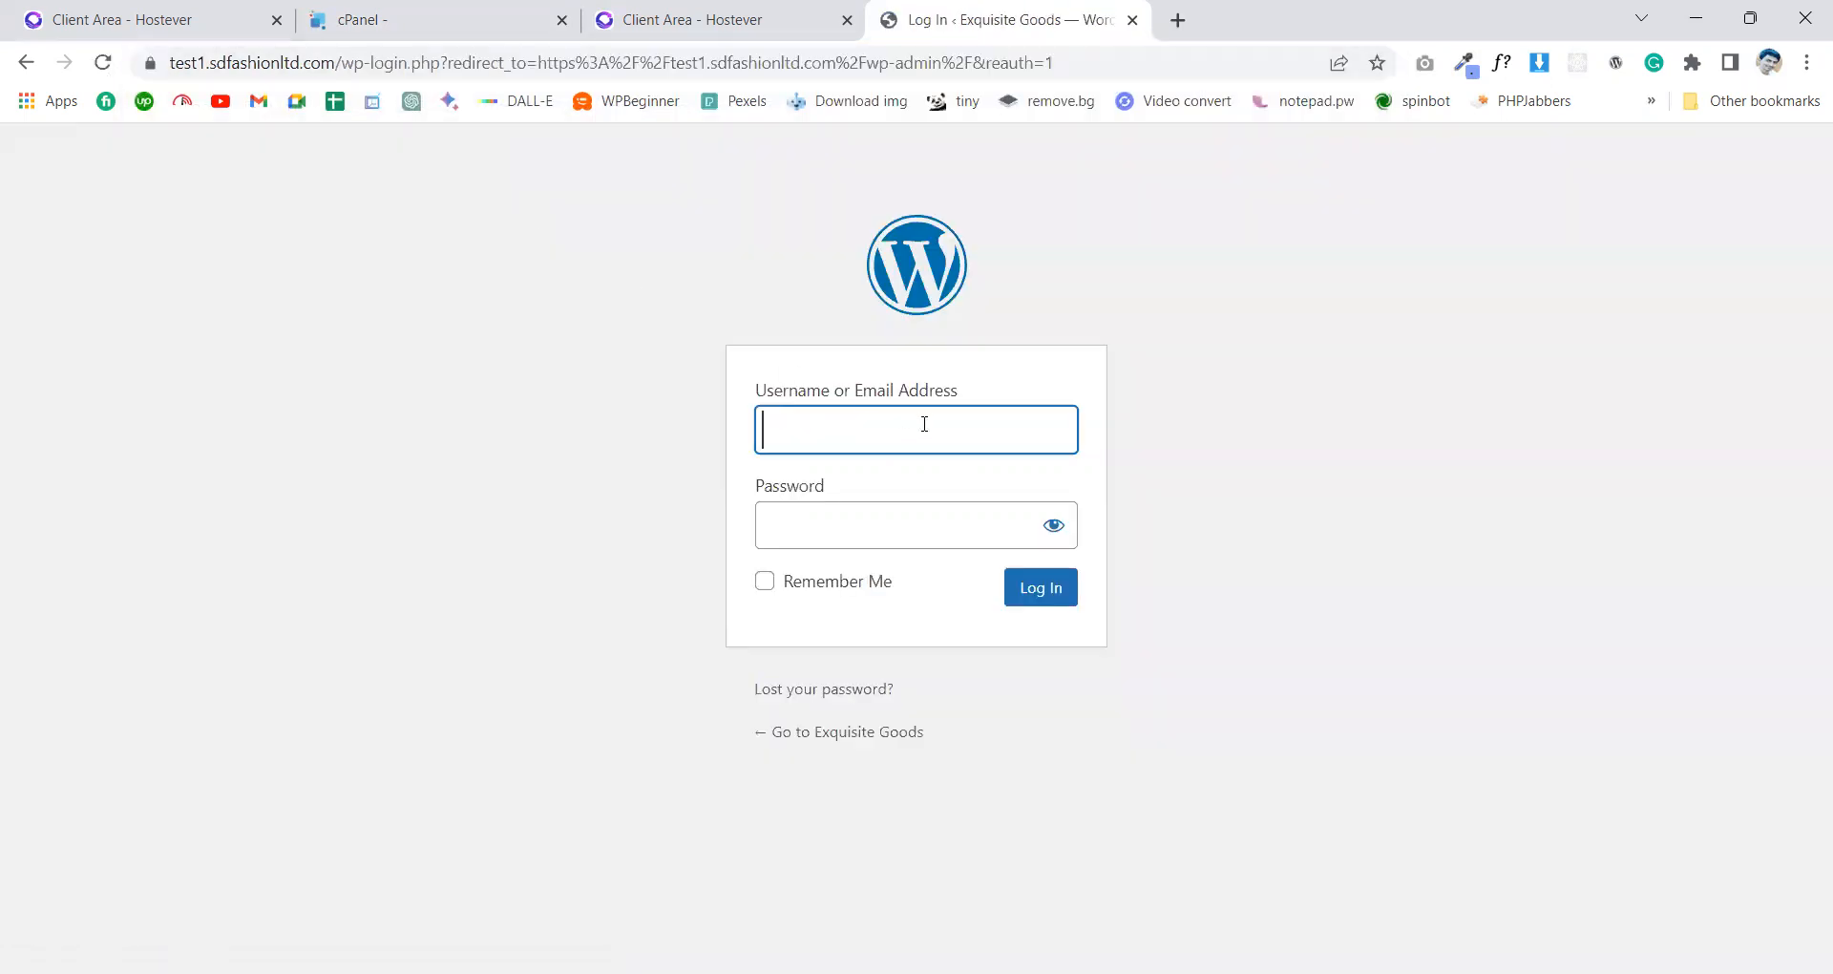
Log in to WordPress with the administrator username and password from the installation, with Remember Me enabled.
click(807, 421)
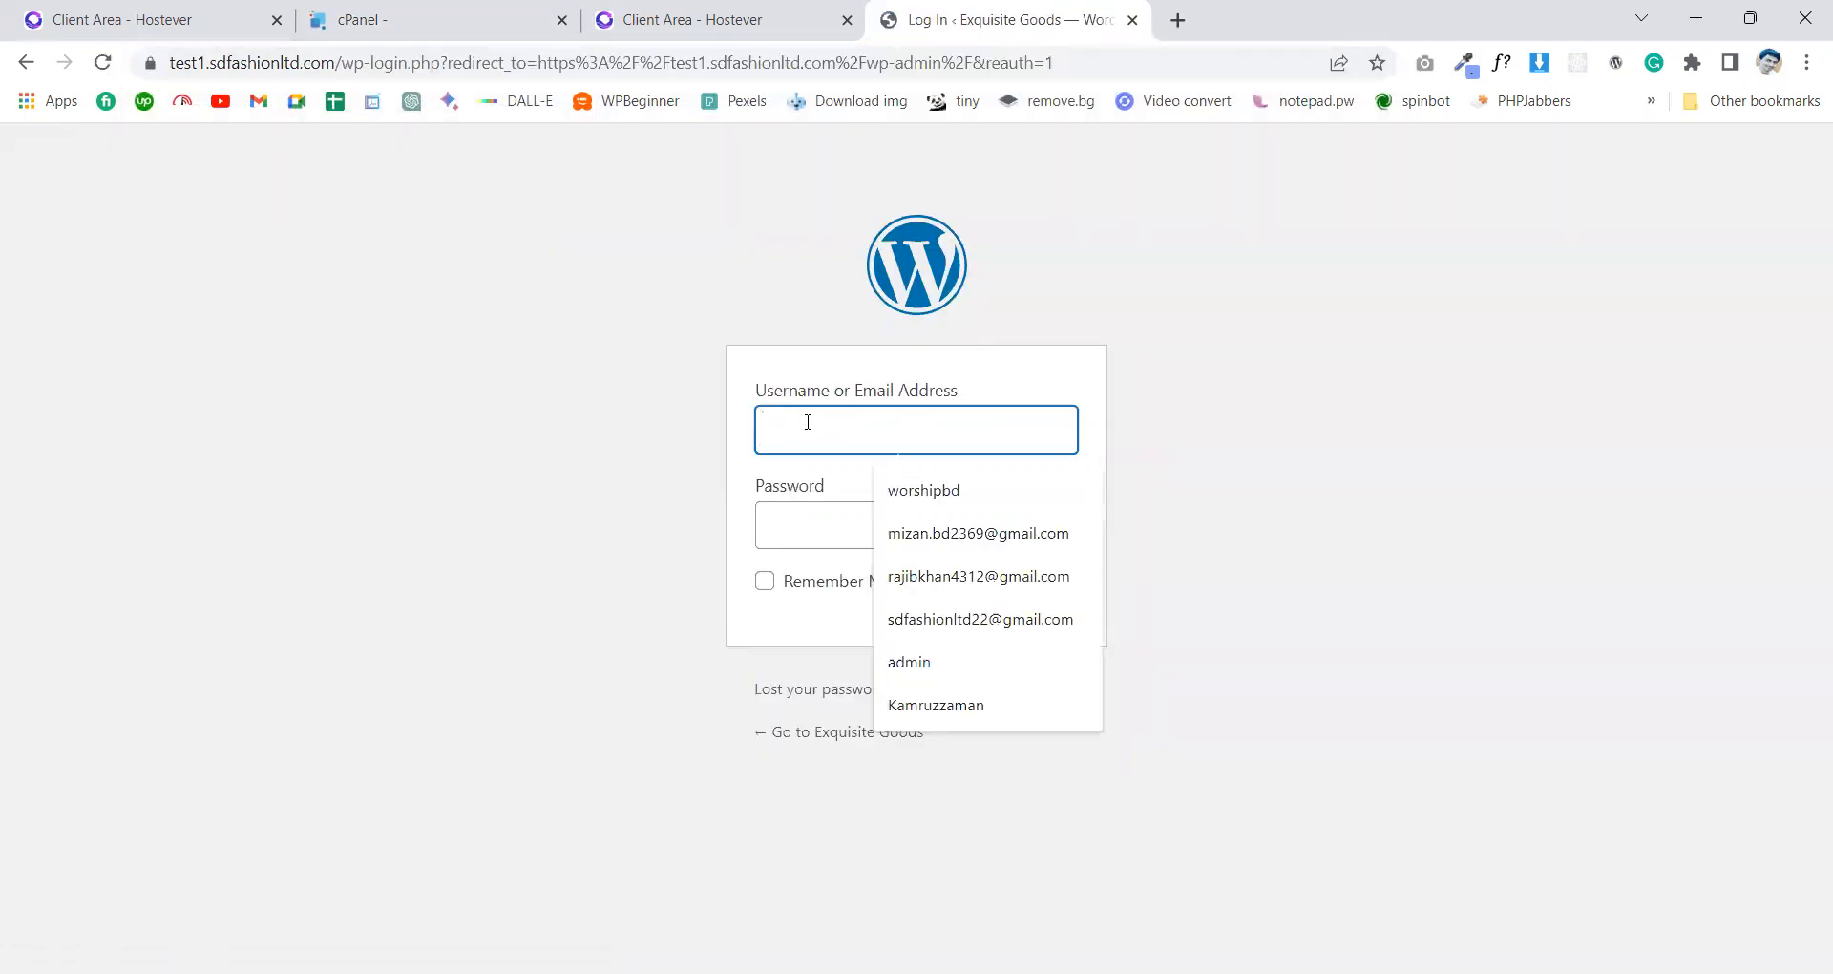
key(ctrl+v)
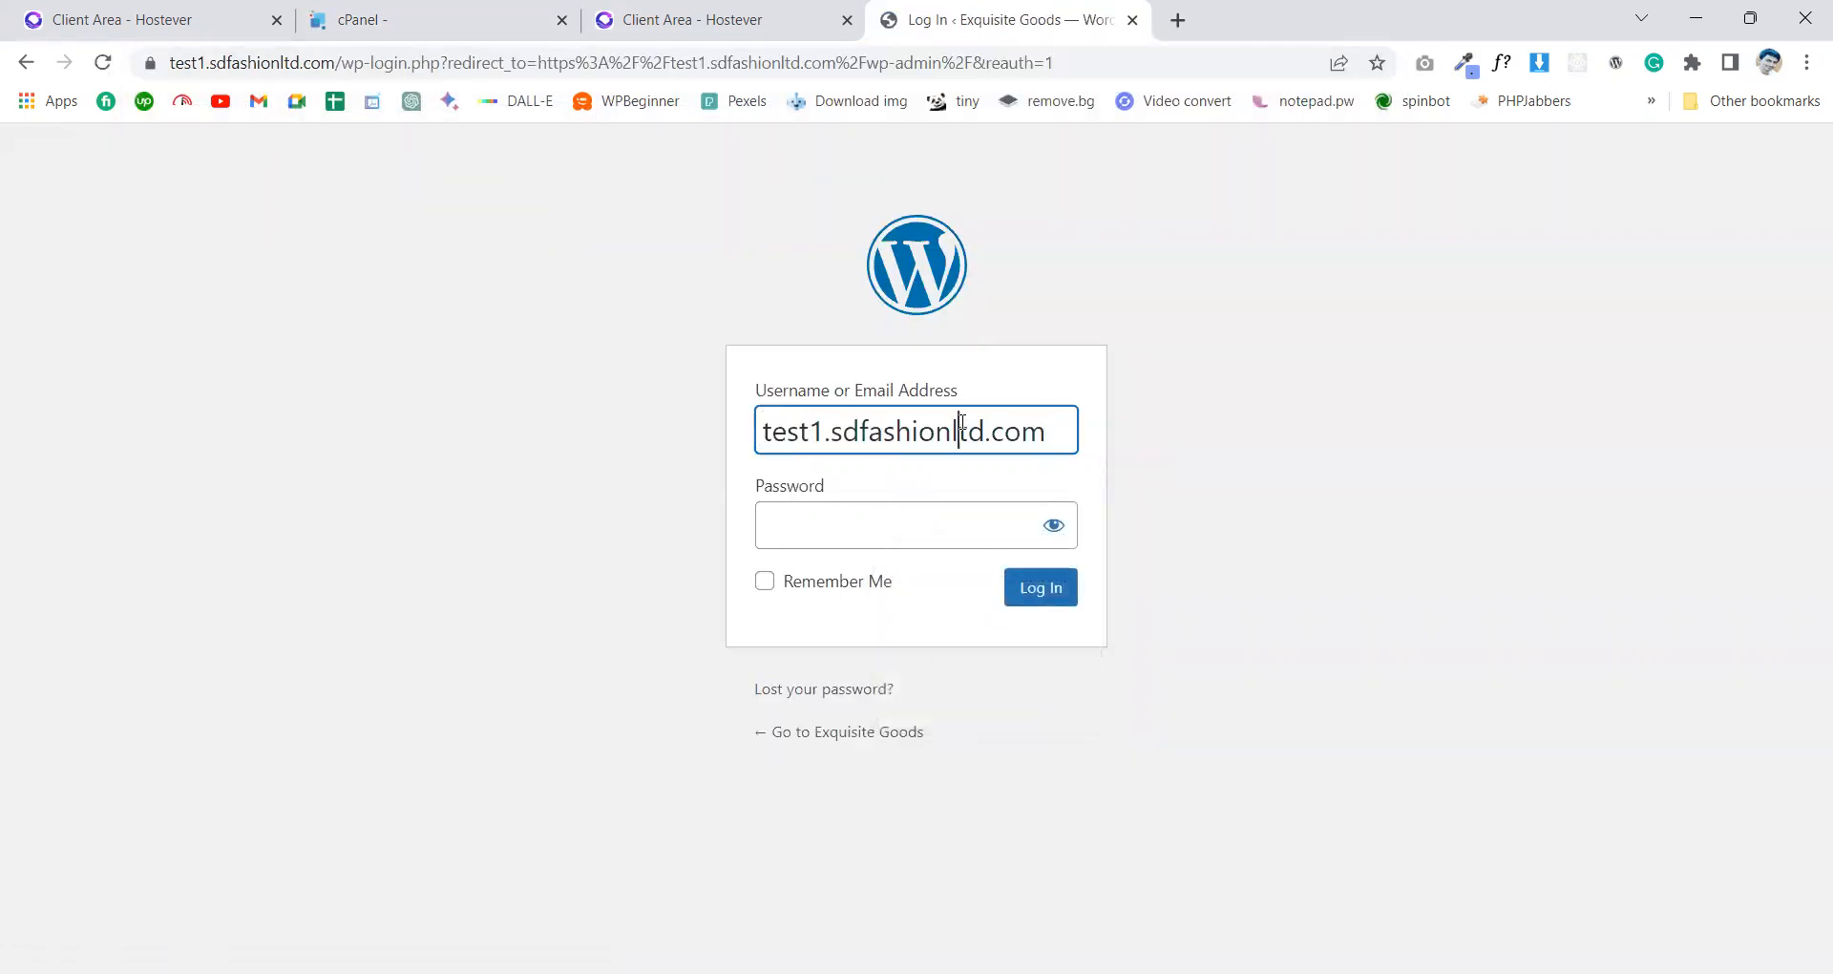
key(ctrl+a)
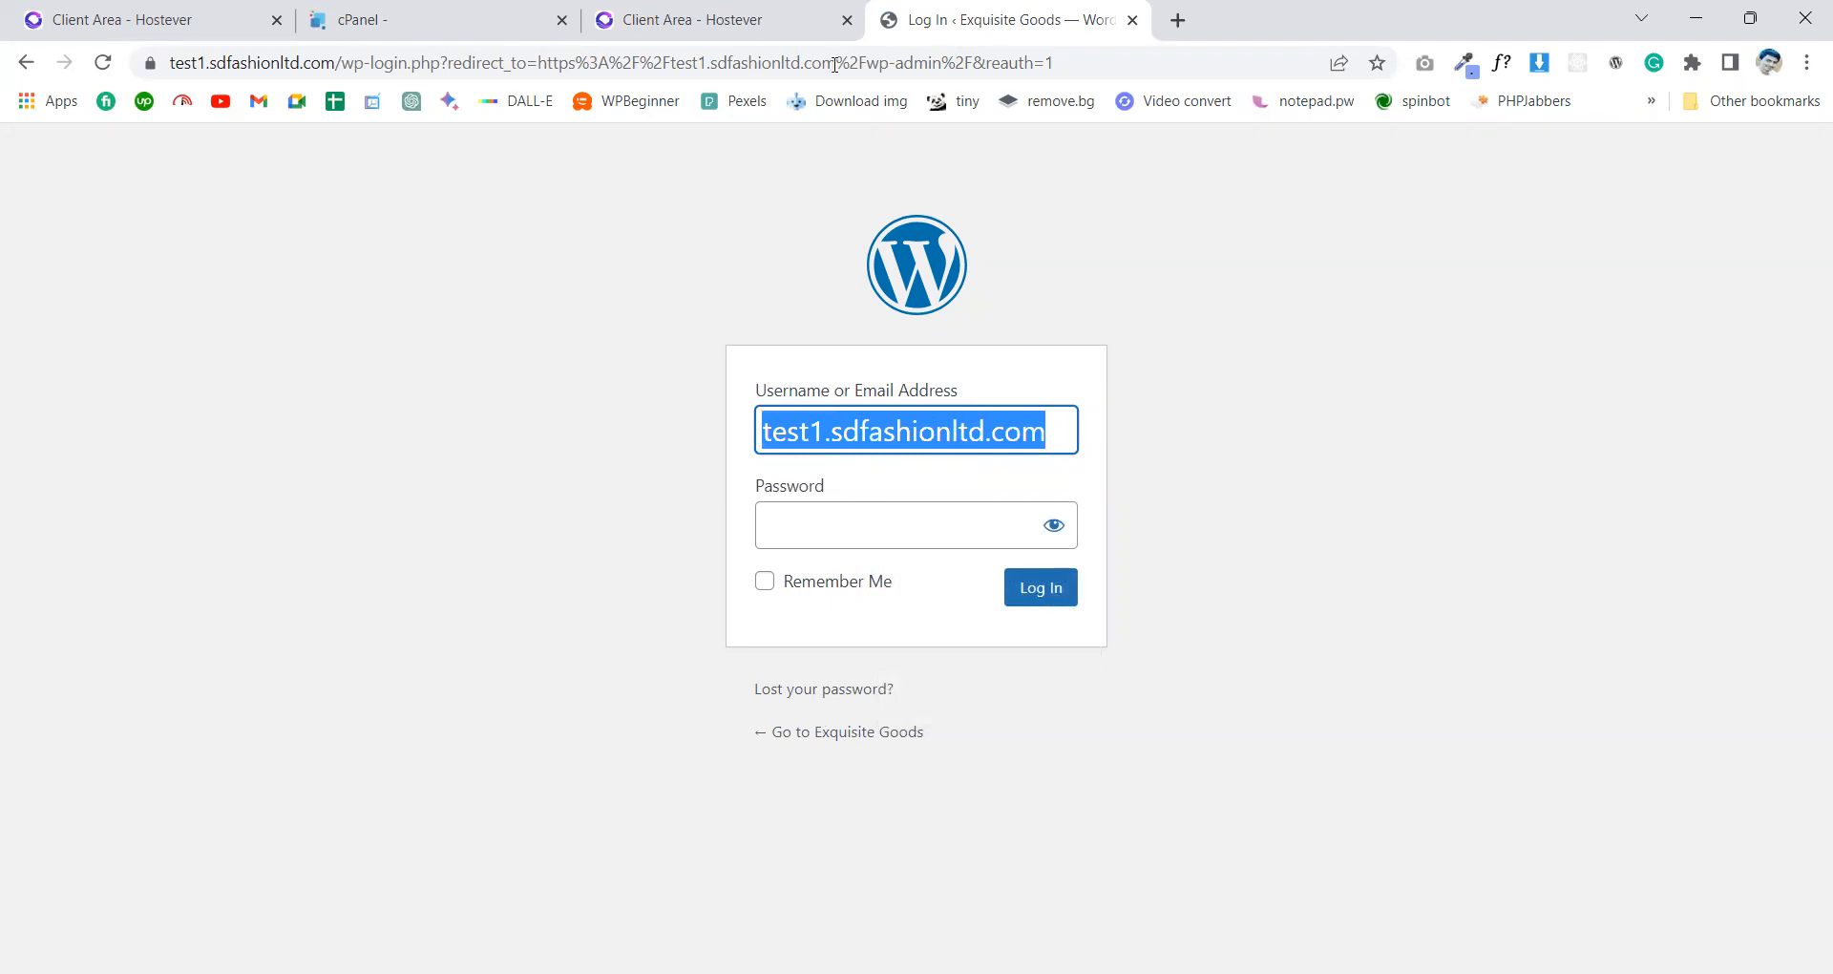
click(447, 17)
key(ctrl+v)
click(847, 521)
key(ctrl+v)
click(765, 581)
click(1032, 592)
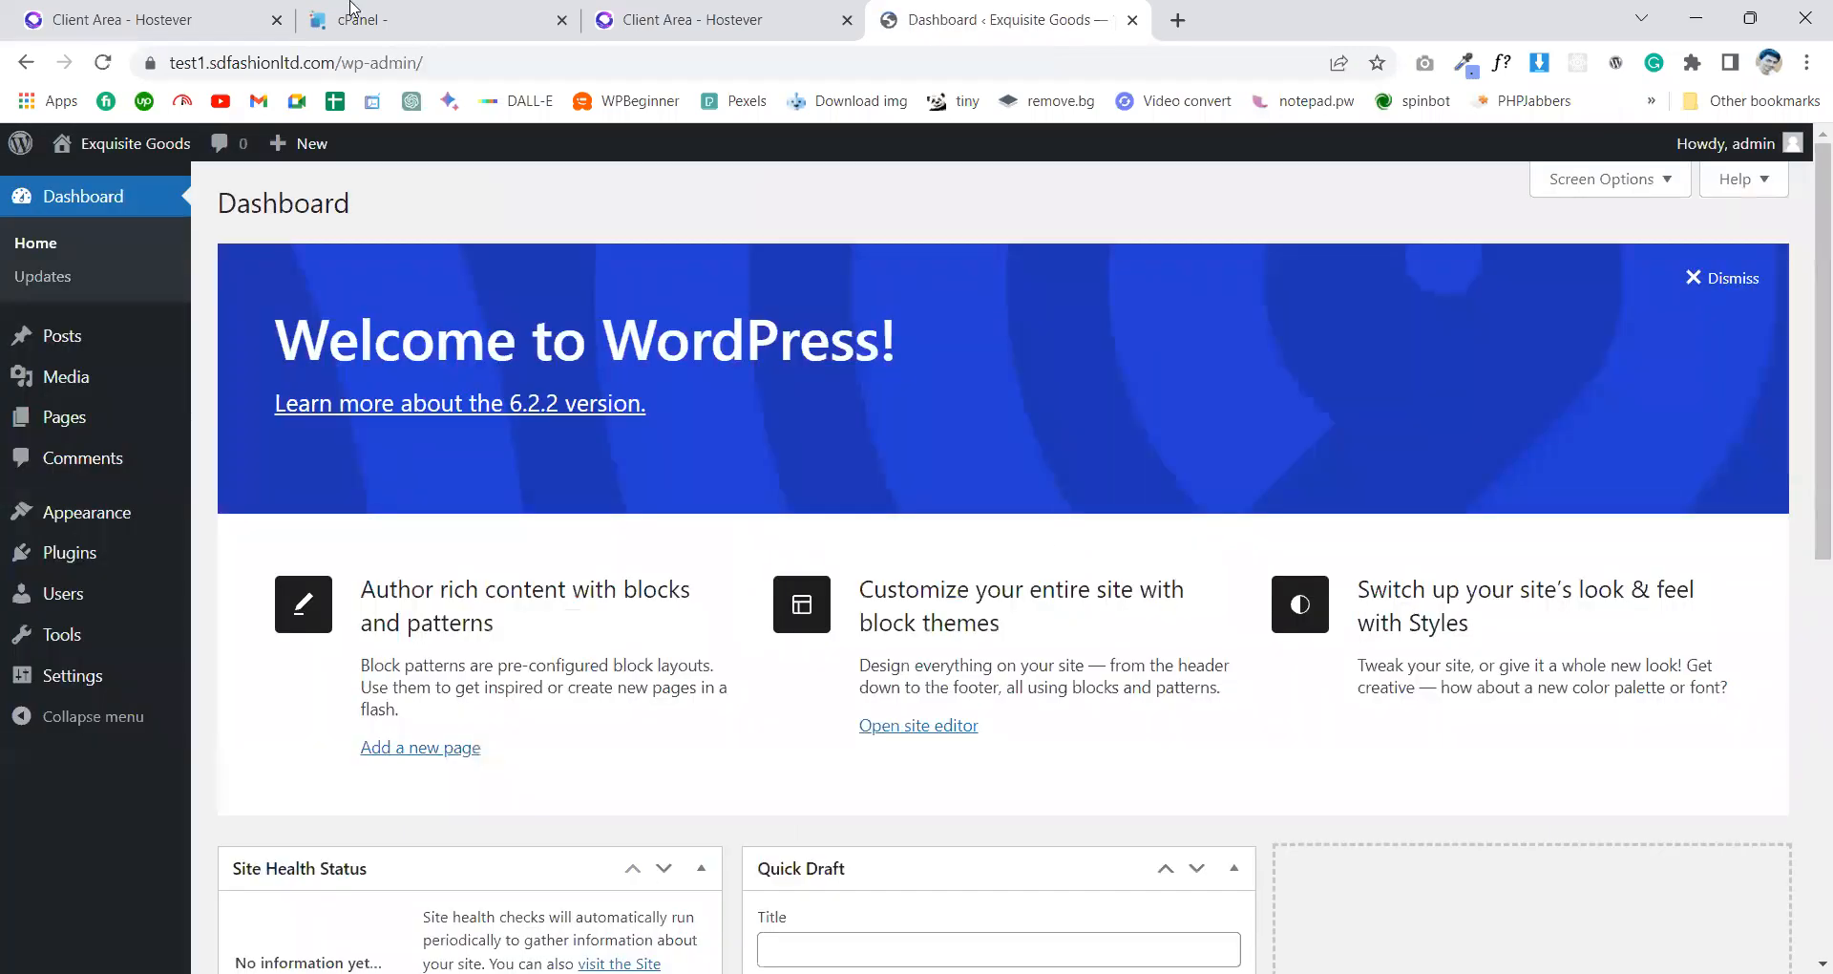
Look over the widgets on the WordPress dashboard of the Exquisite Goods site.
scroll(328, 410, down, 6)
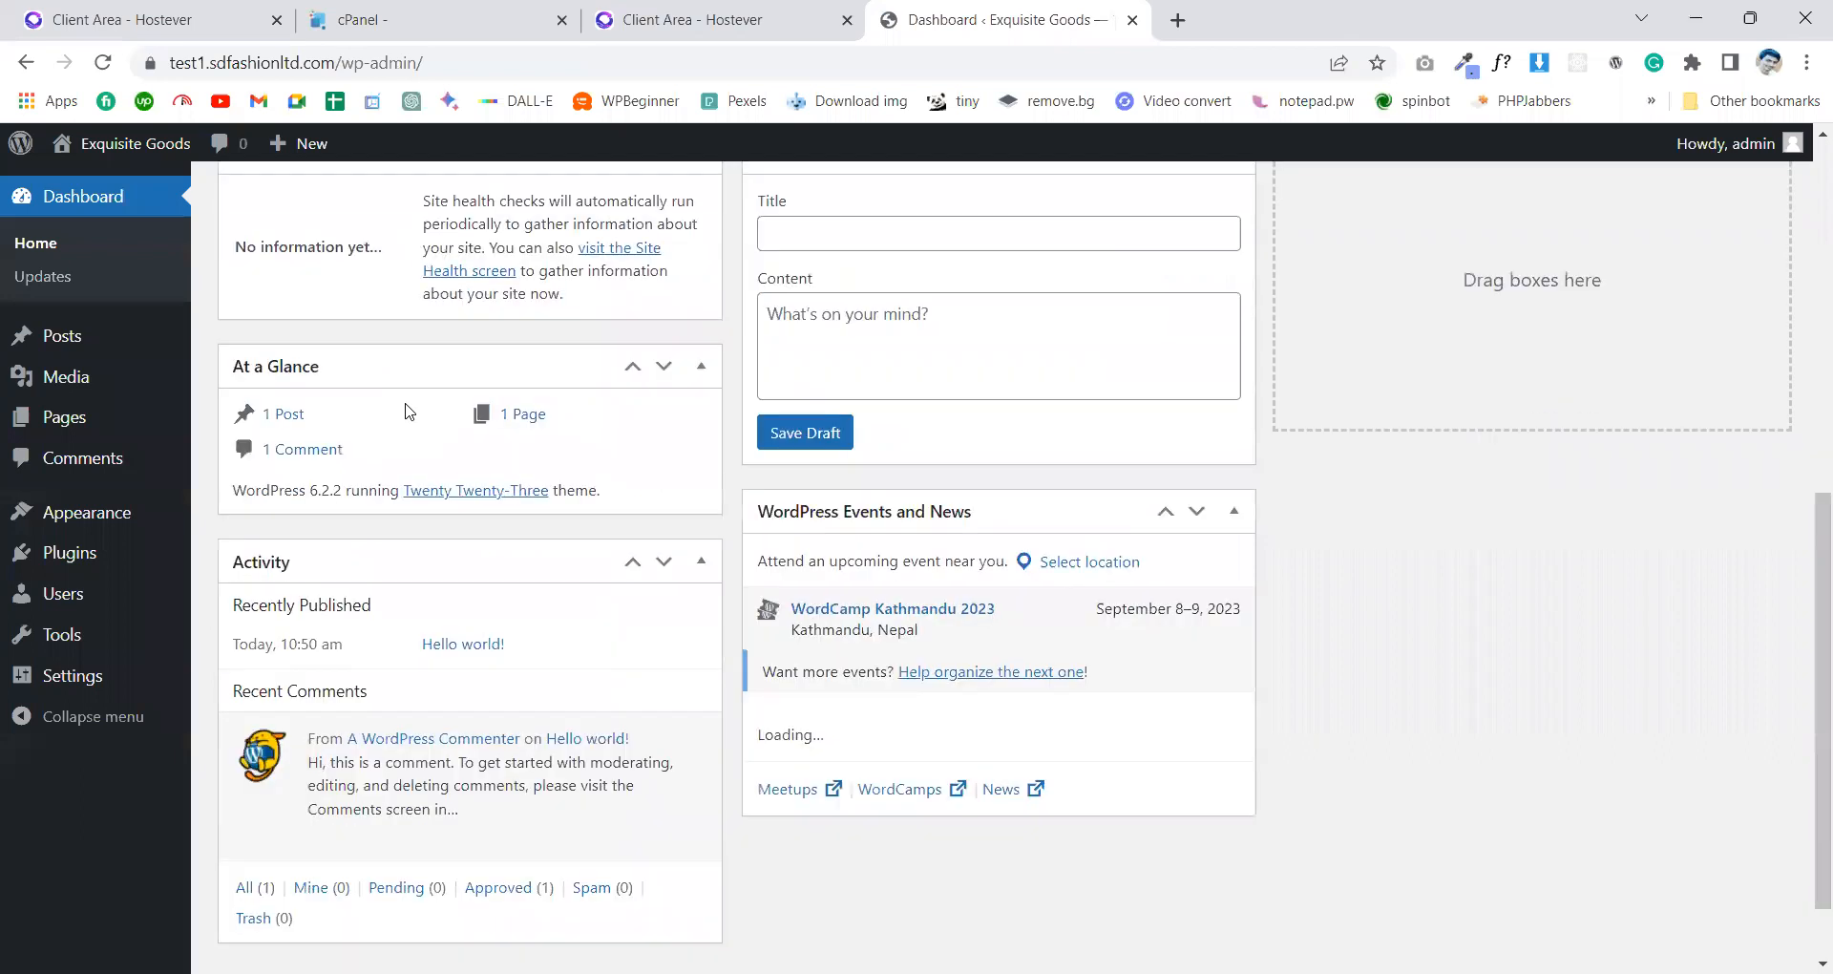
scroll(409, 410, up, 6)
scroll(408, 410, down, 5)
scroll(210, 231, up, 5)
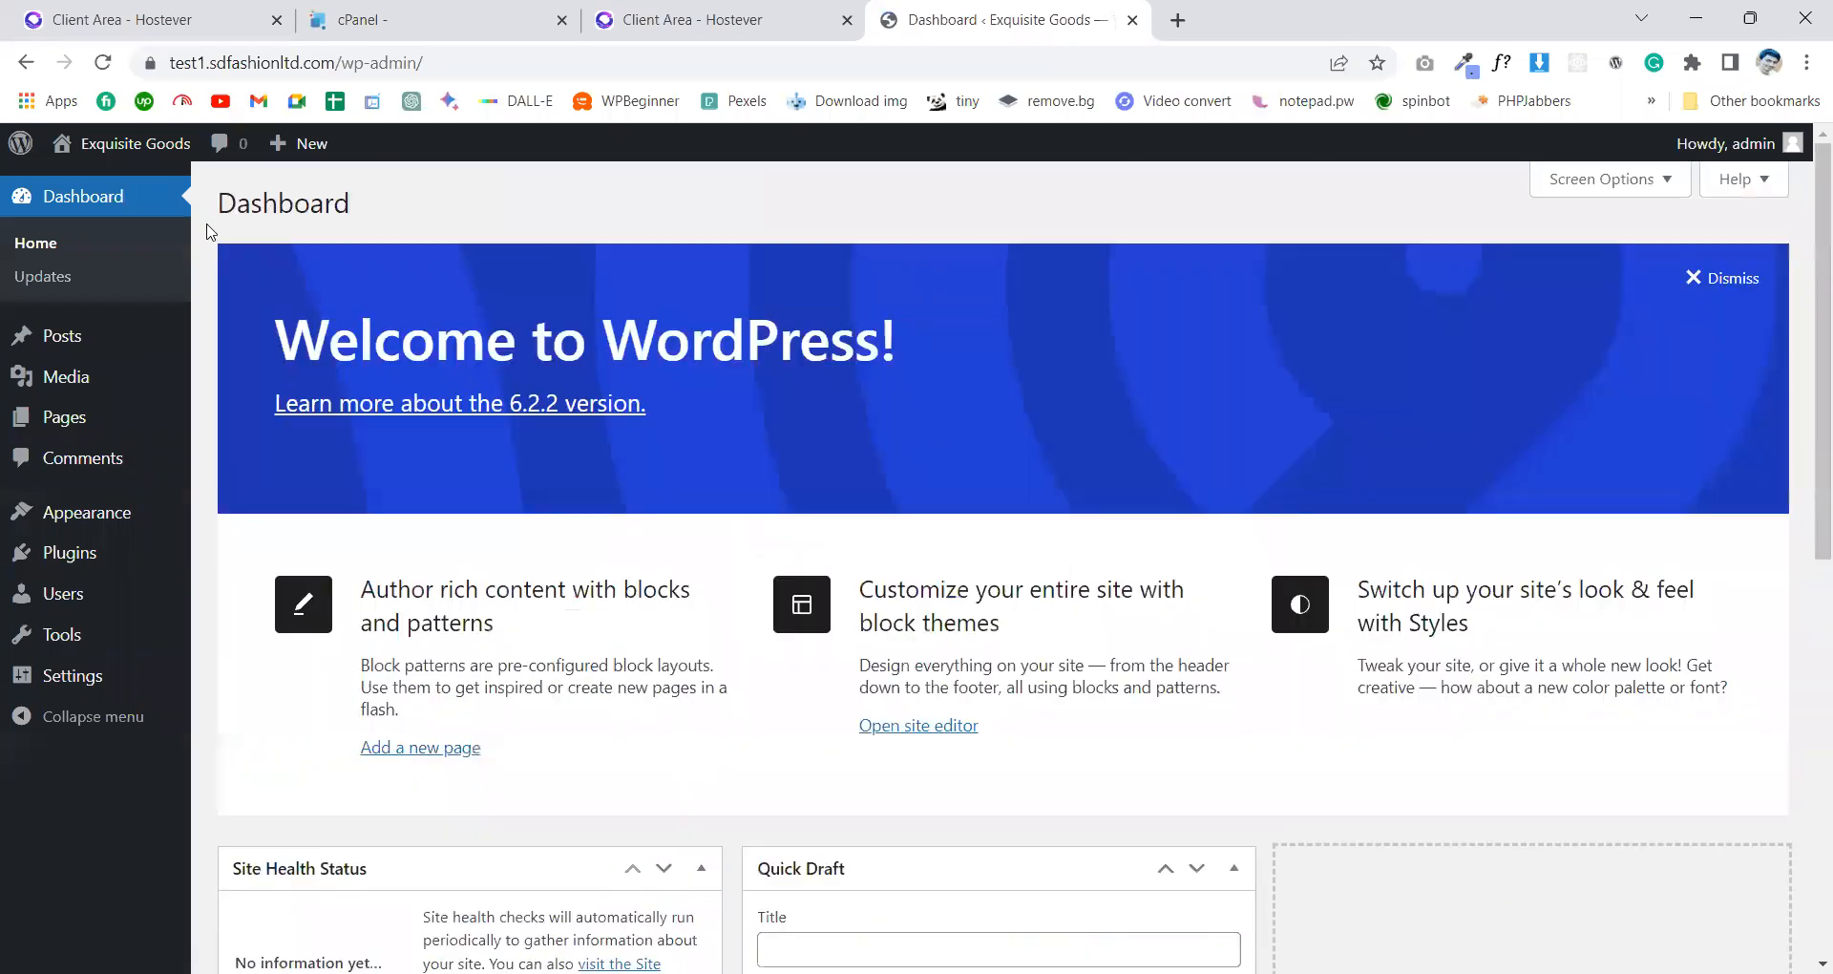